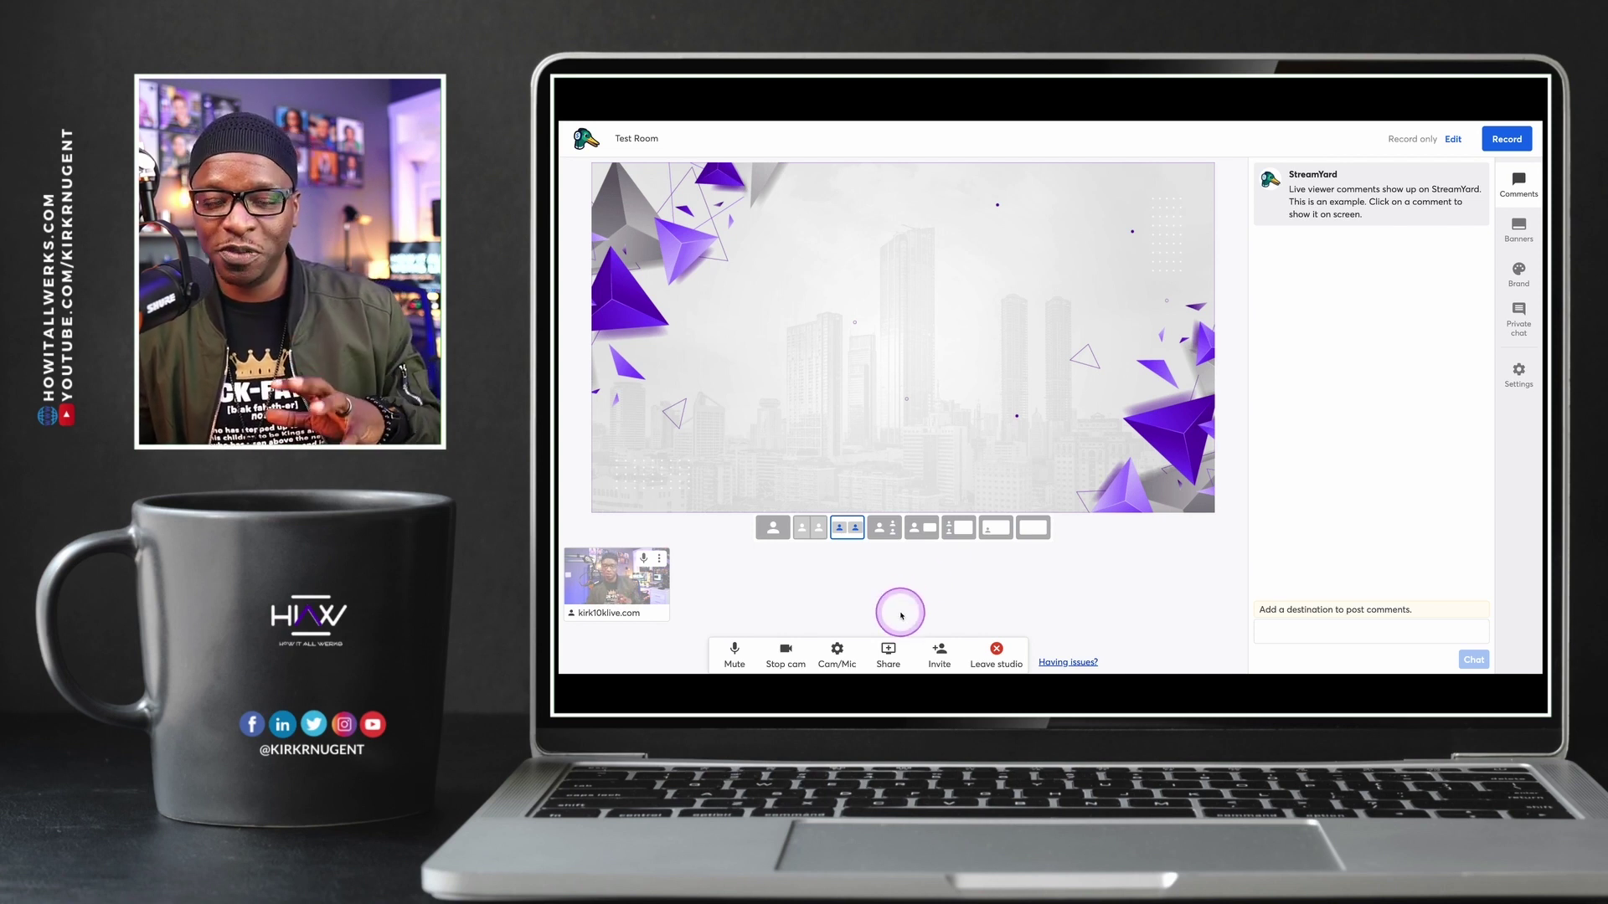
Put the host's camera feed on the Test Room stage in place of the empty background.
mouse_move(662, 581)
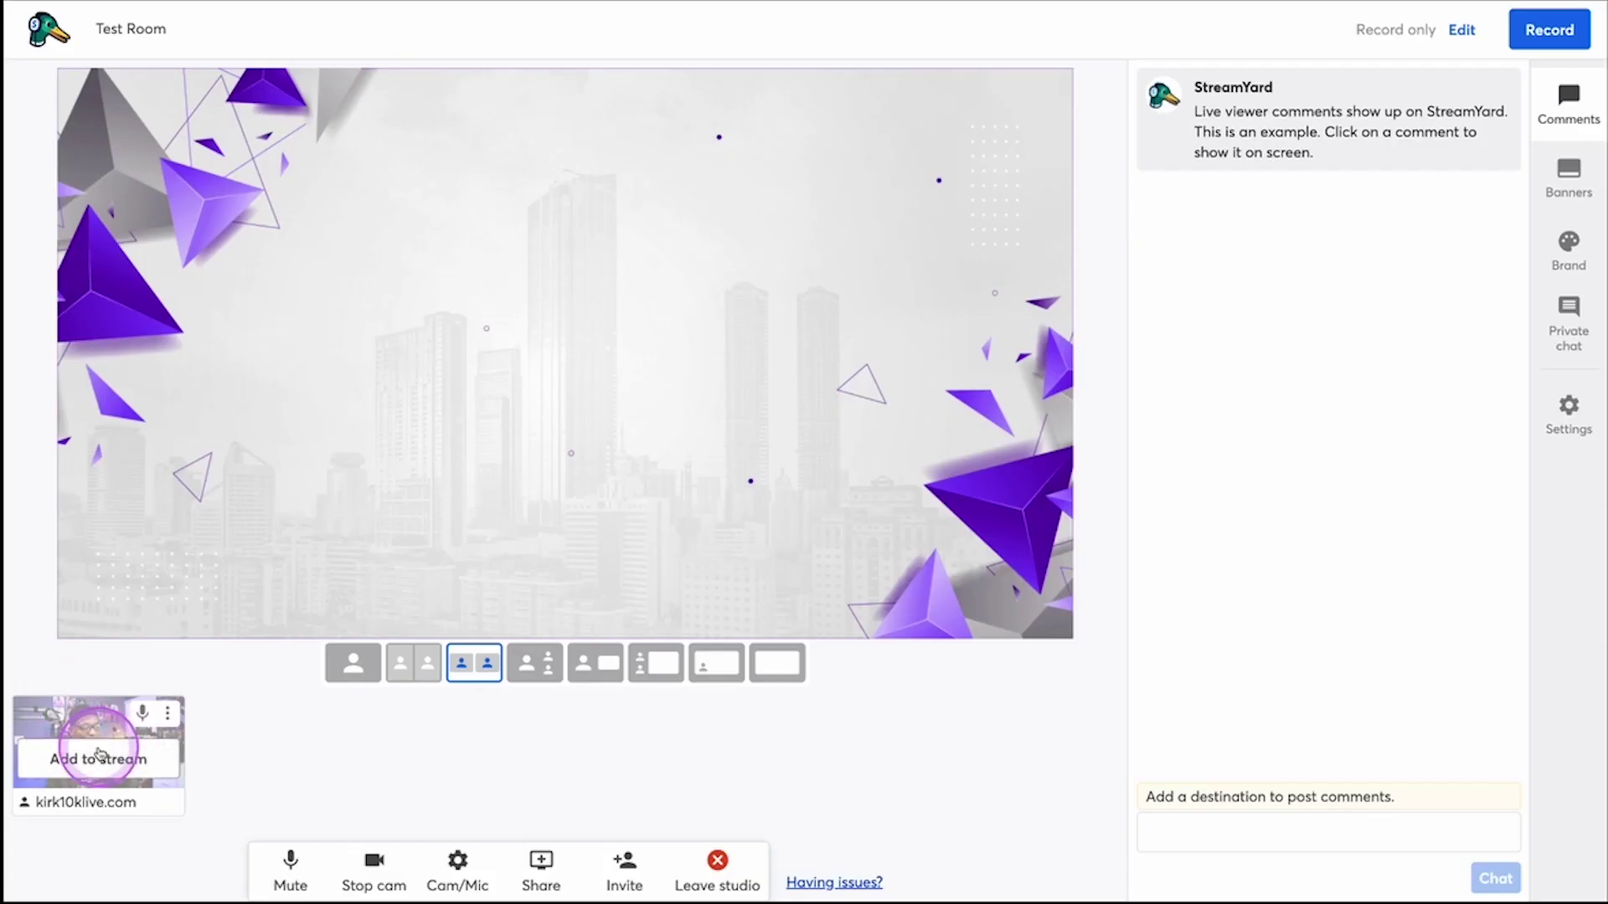
left_click(617, 586)
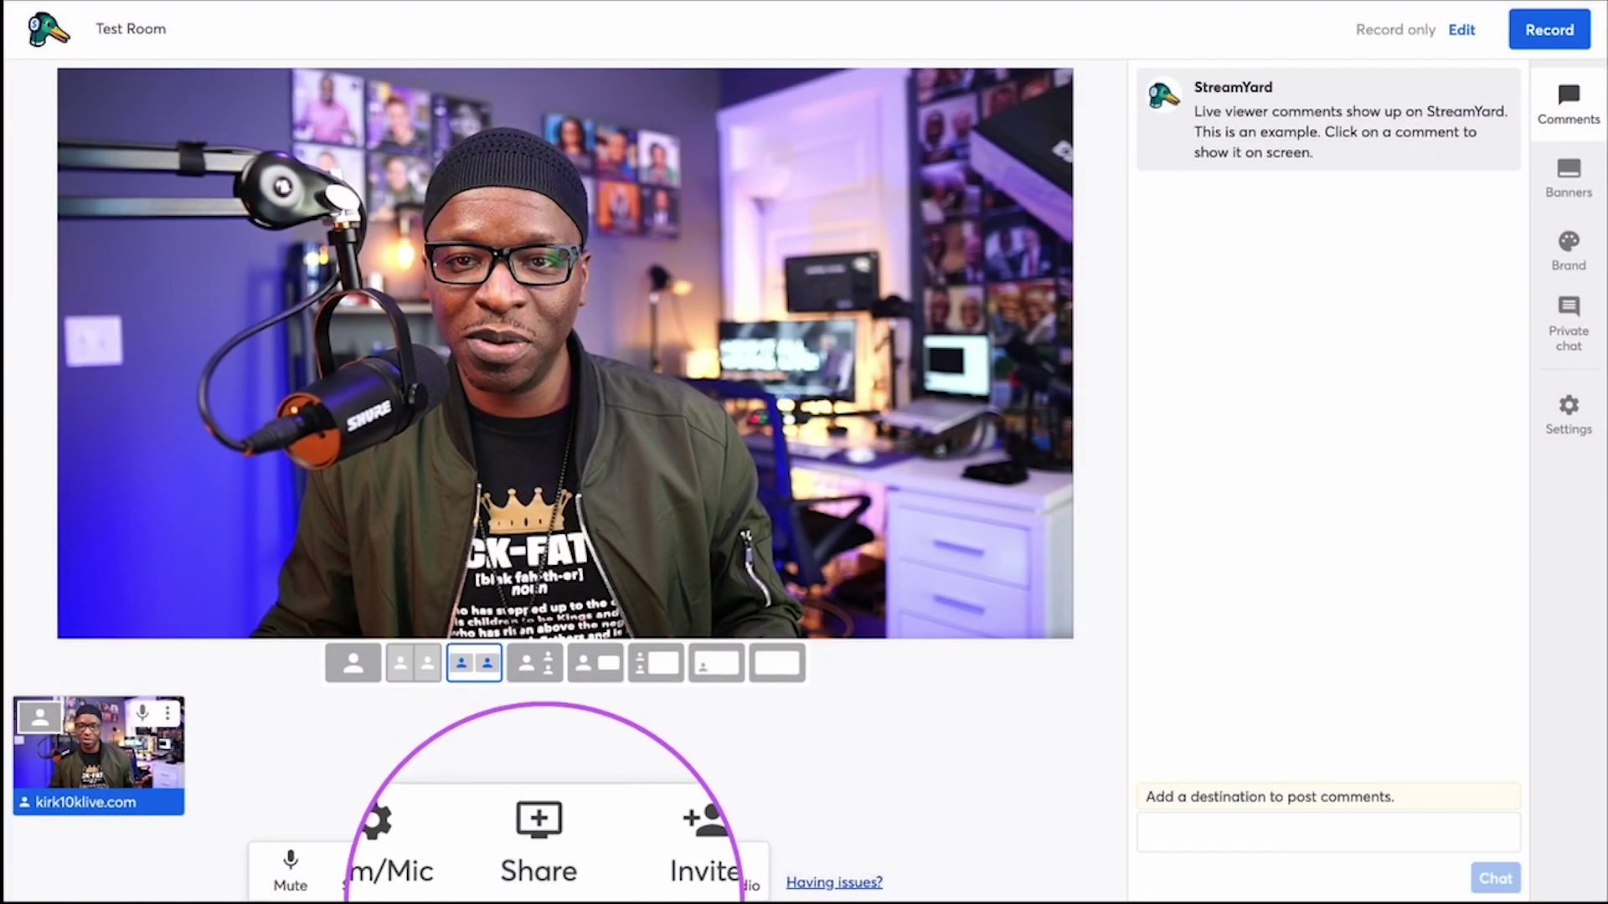
Share USB Camera (534d:2109) into the studio as an extra 720p camera source.
mouse_move(545, 900)
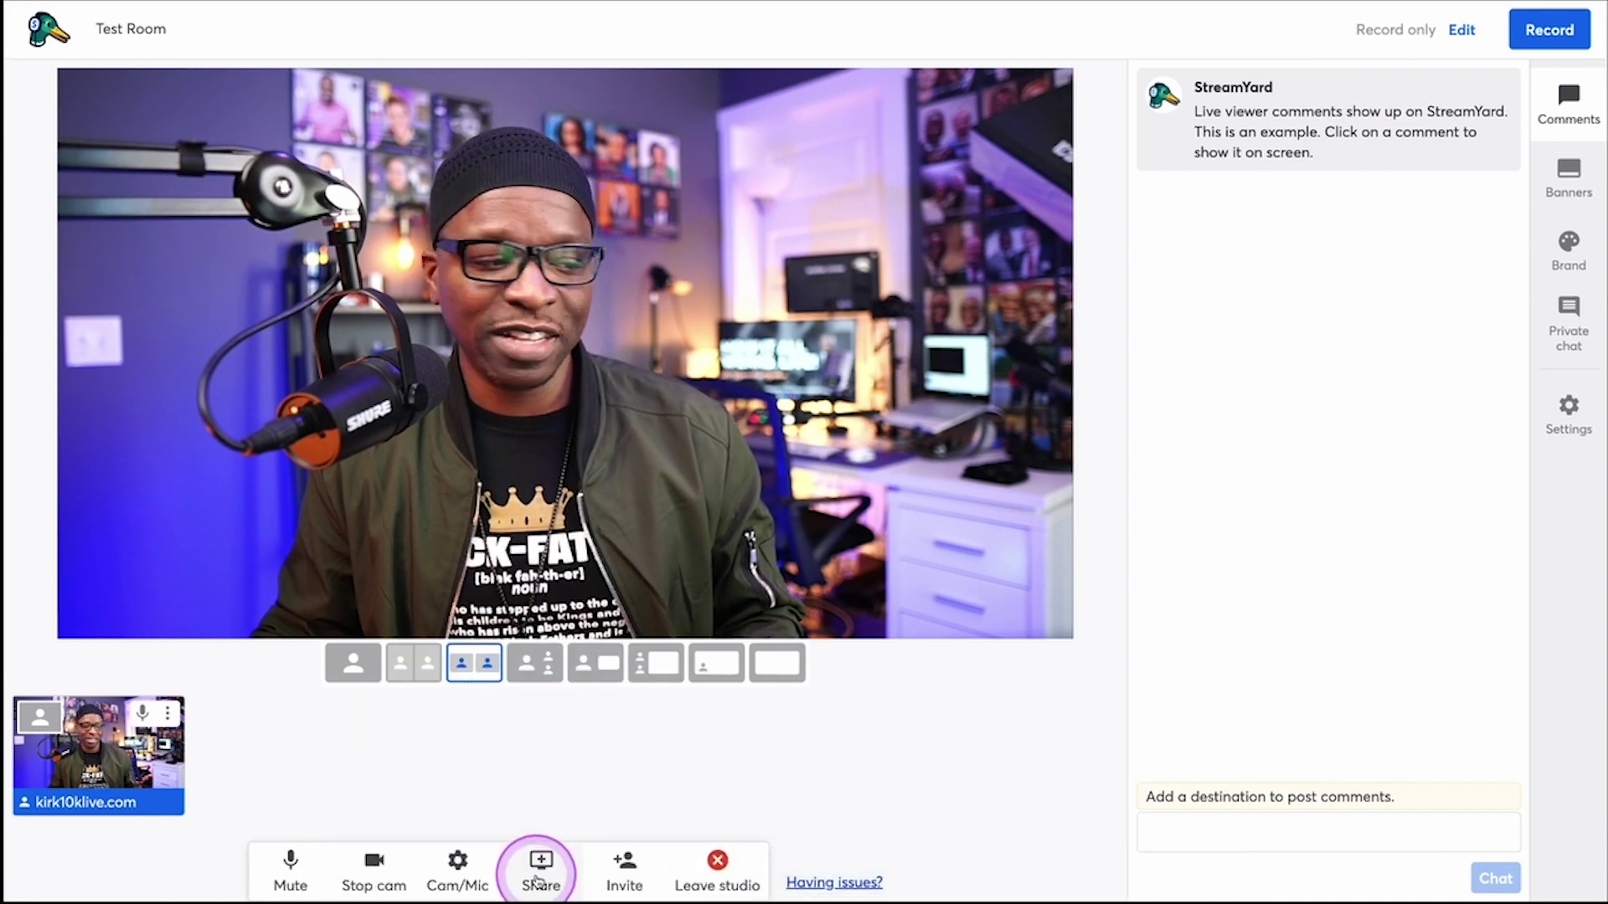
left_click(536, 877)
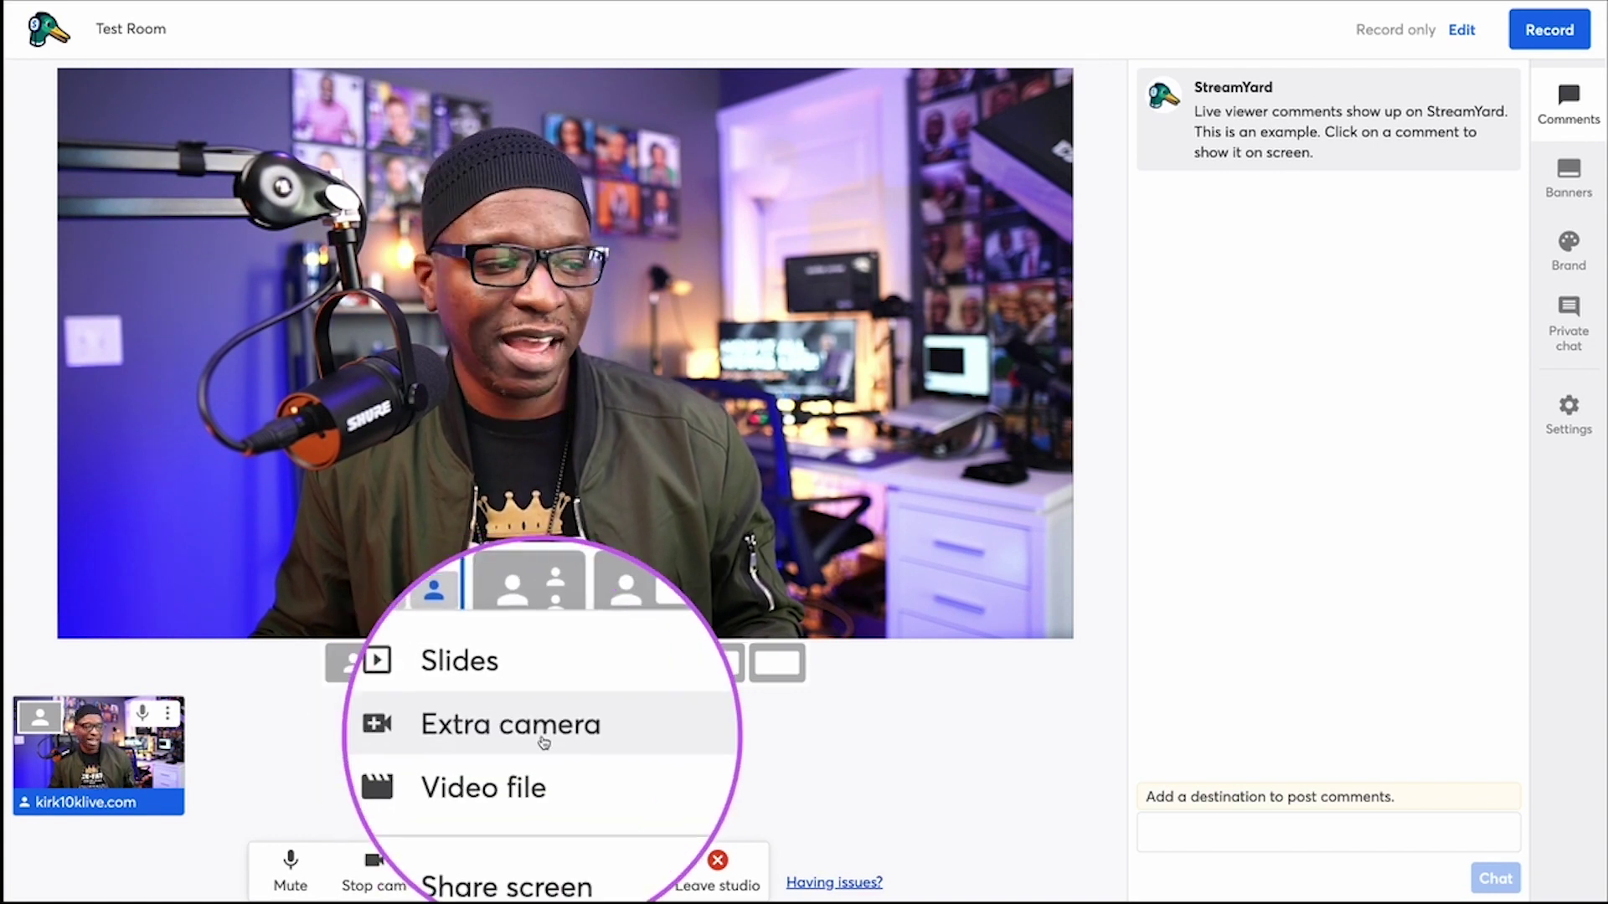
left_click(513, 732)
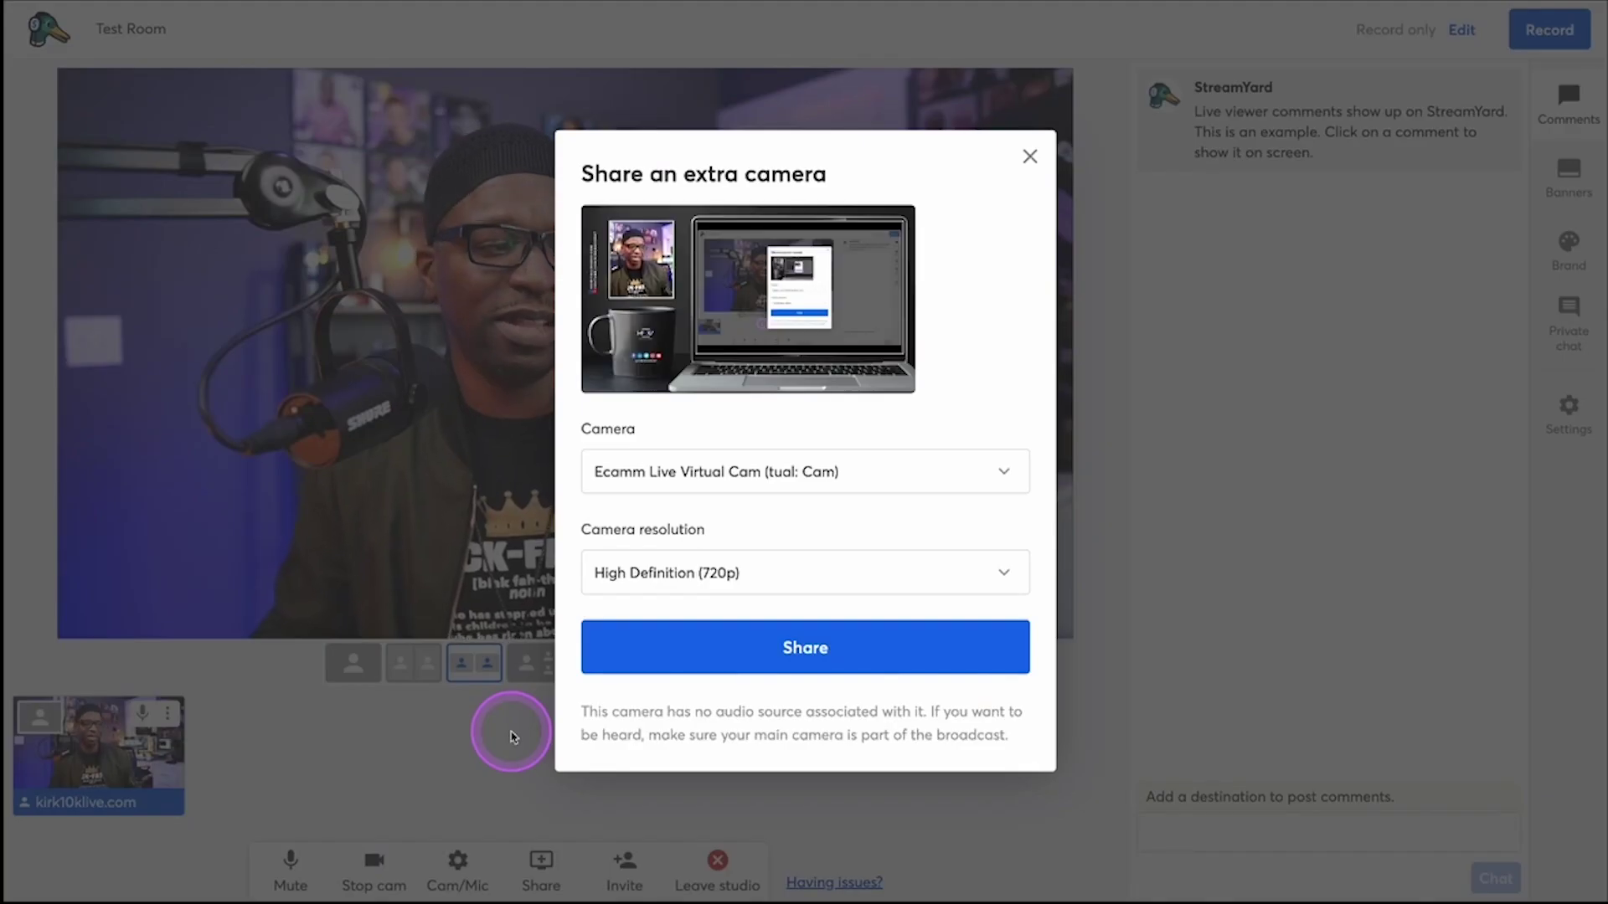
left_click(741, 483)
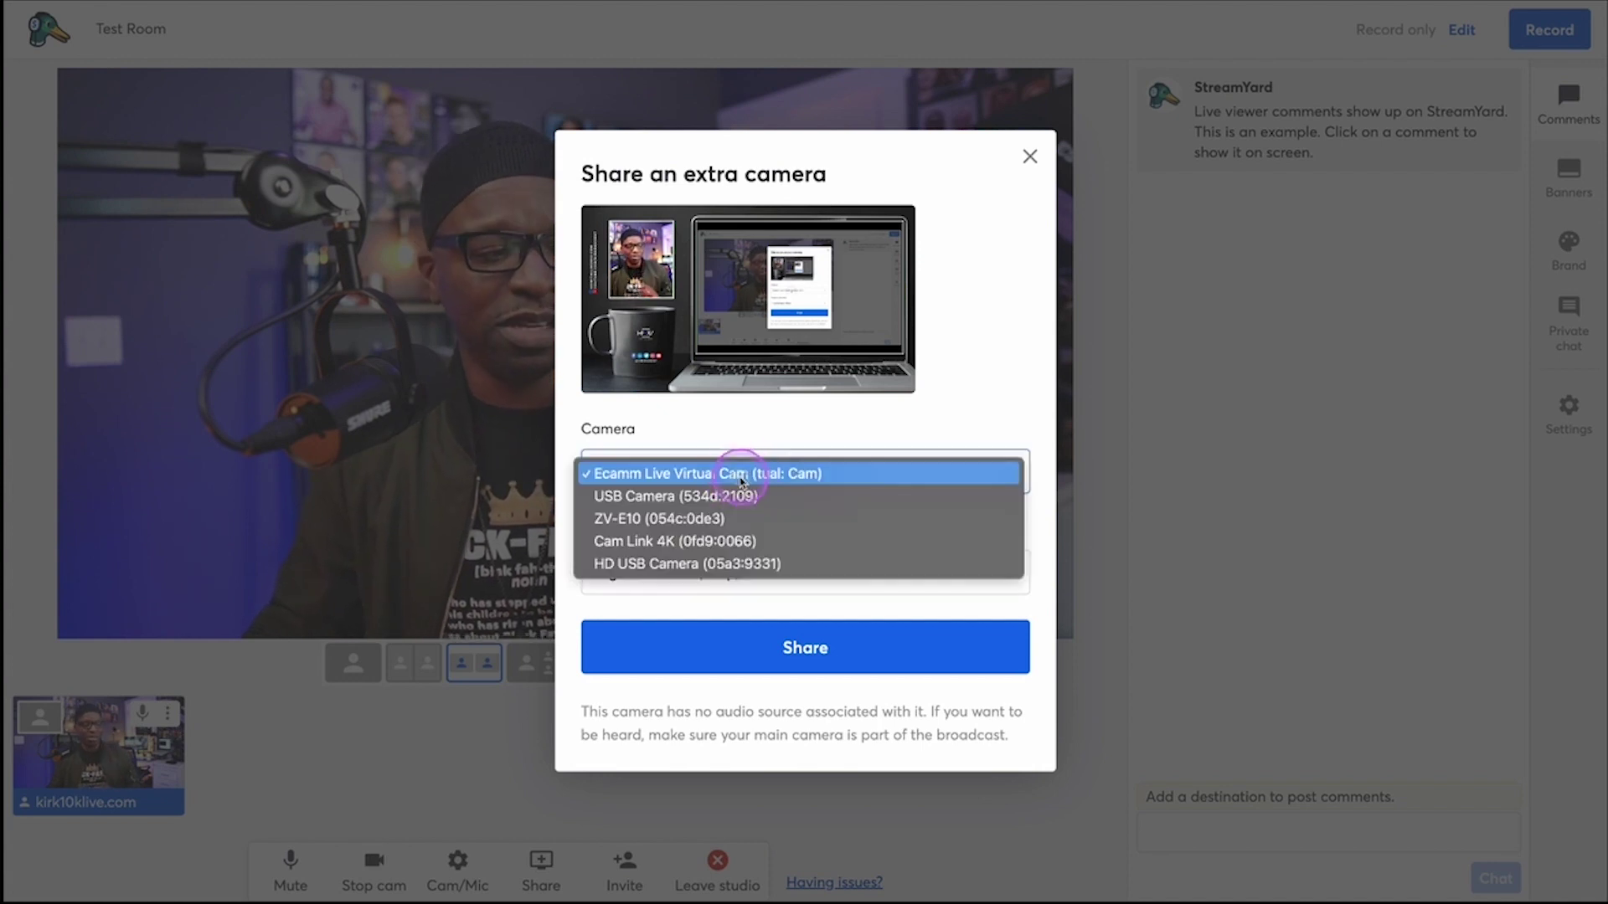
left_click(728, 495)
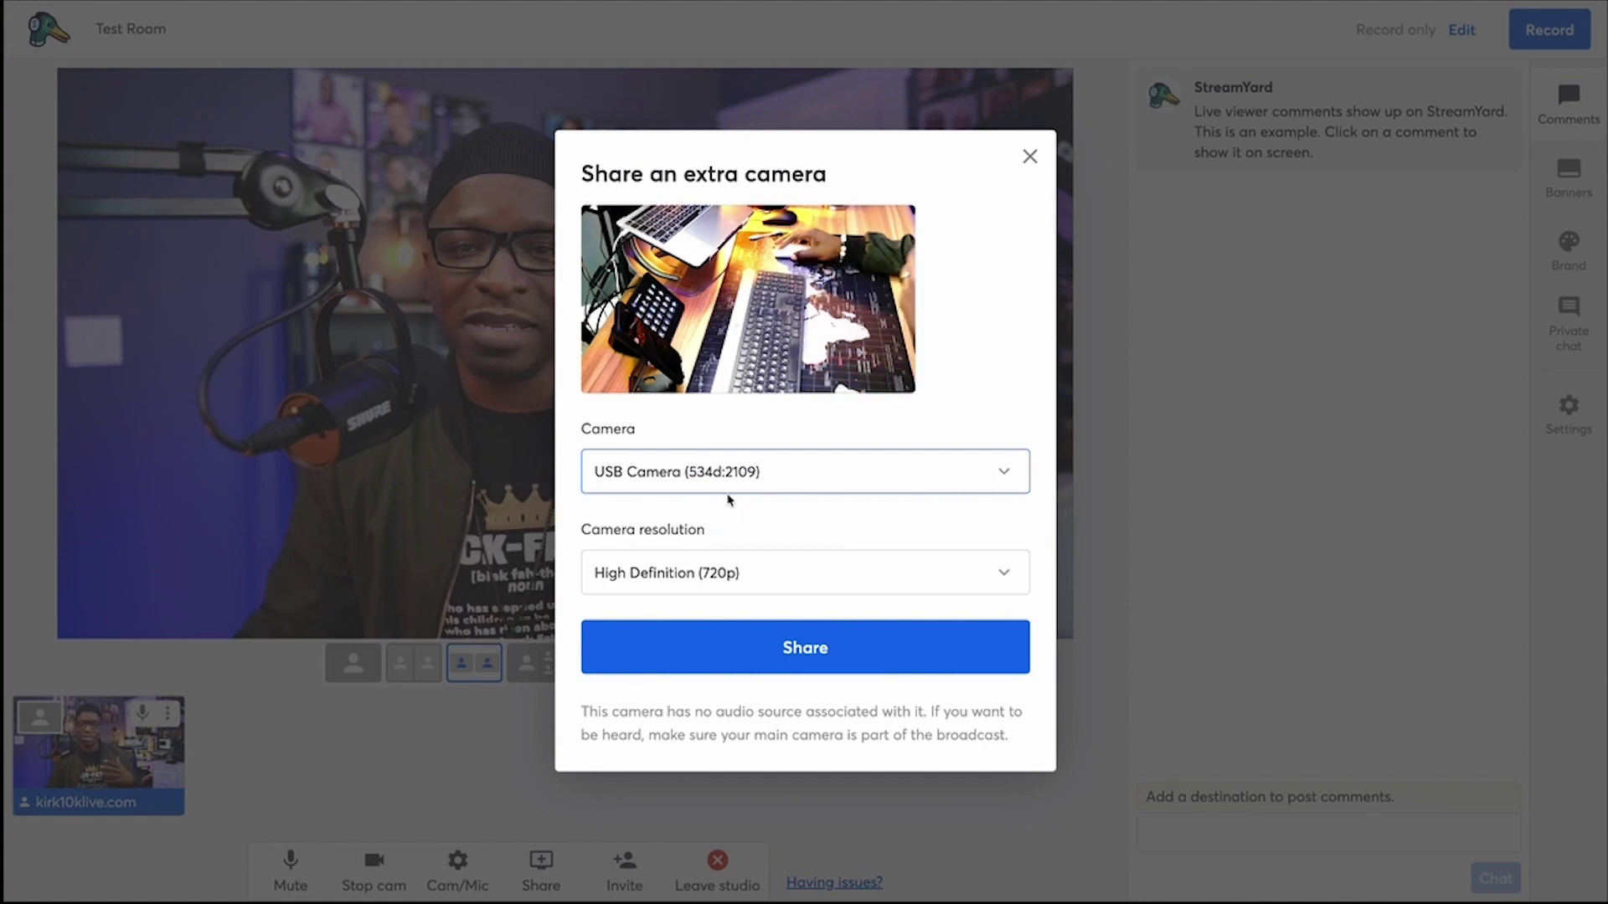
left_click(728, 550)
left_click(645, 647)
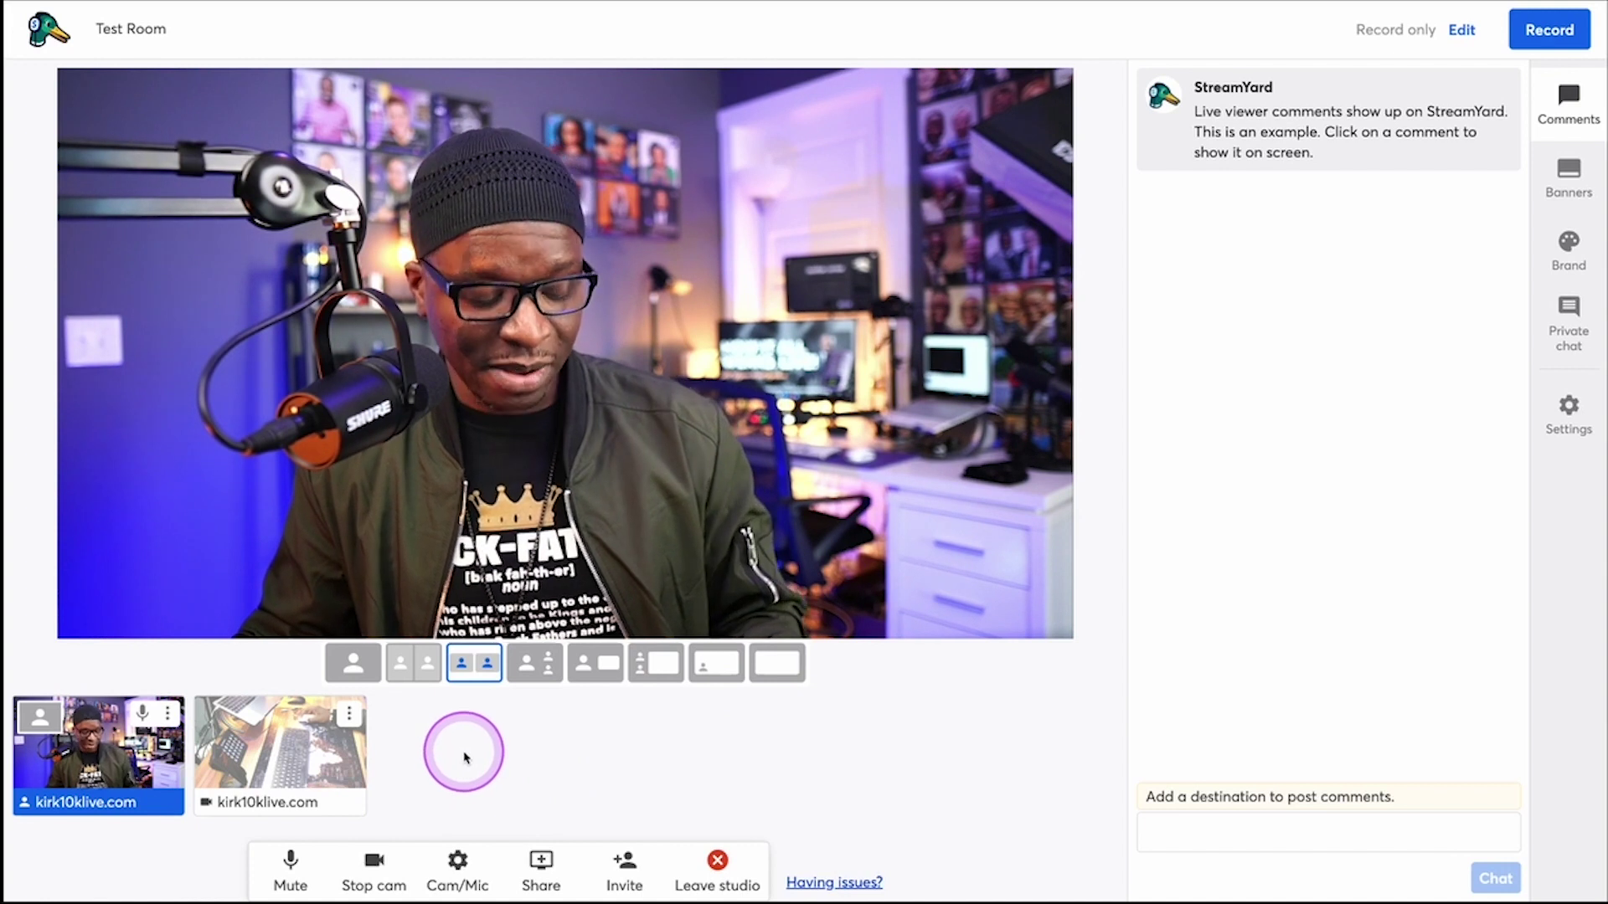
mouse_move(278, 757)
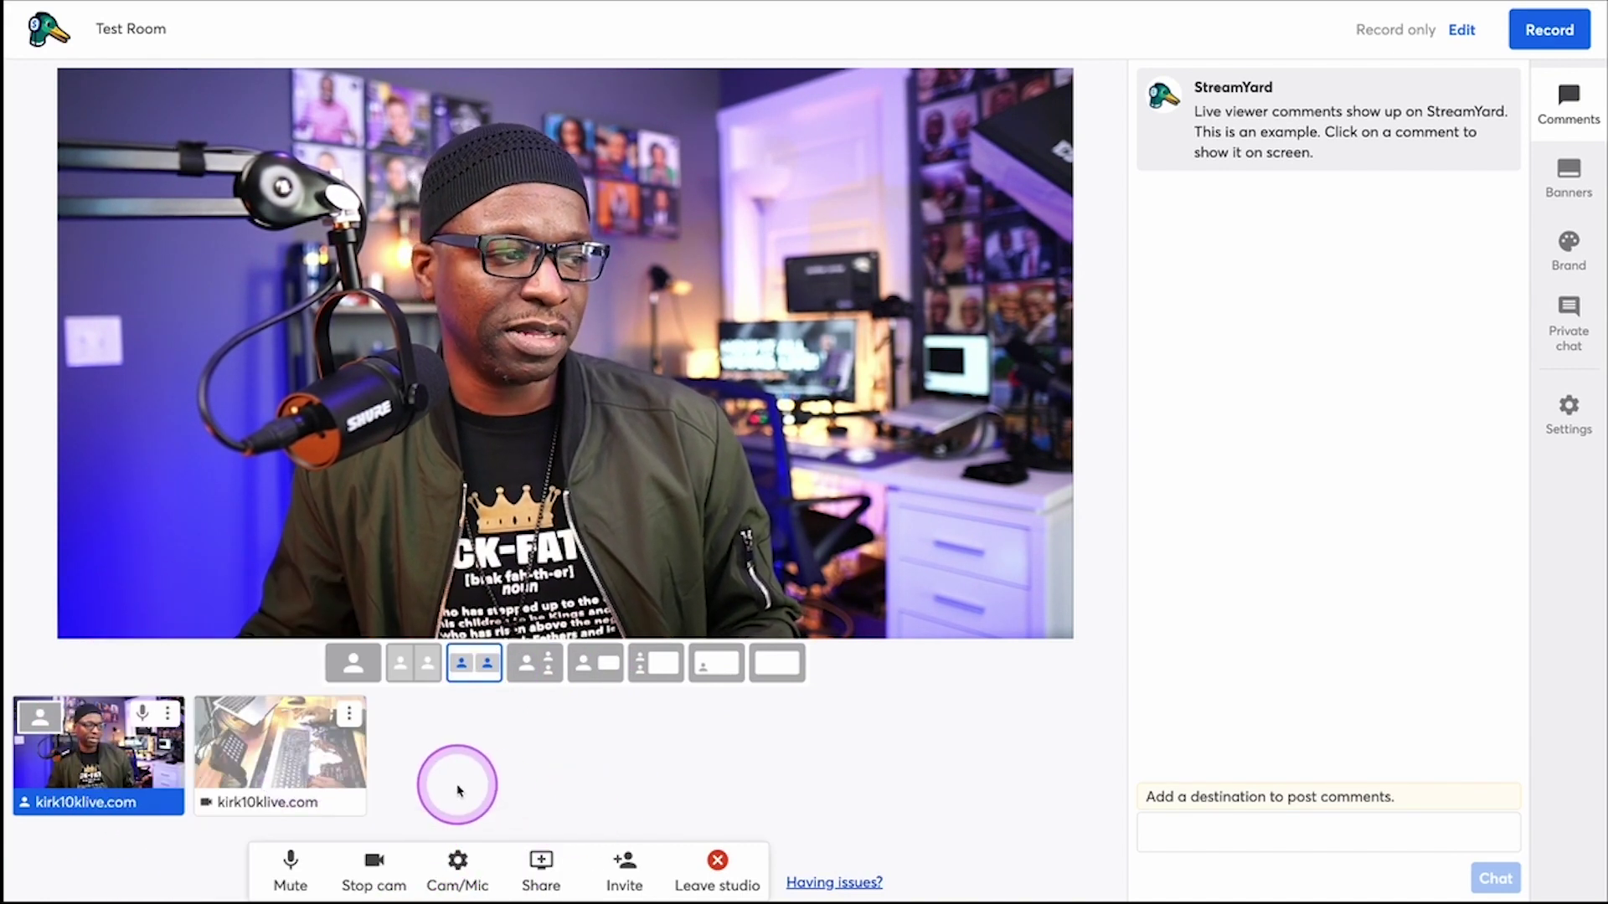
mouse_move(328, 737)
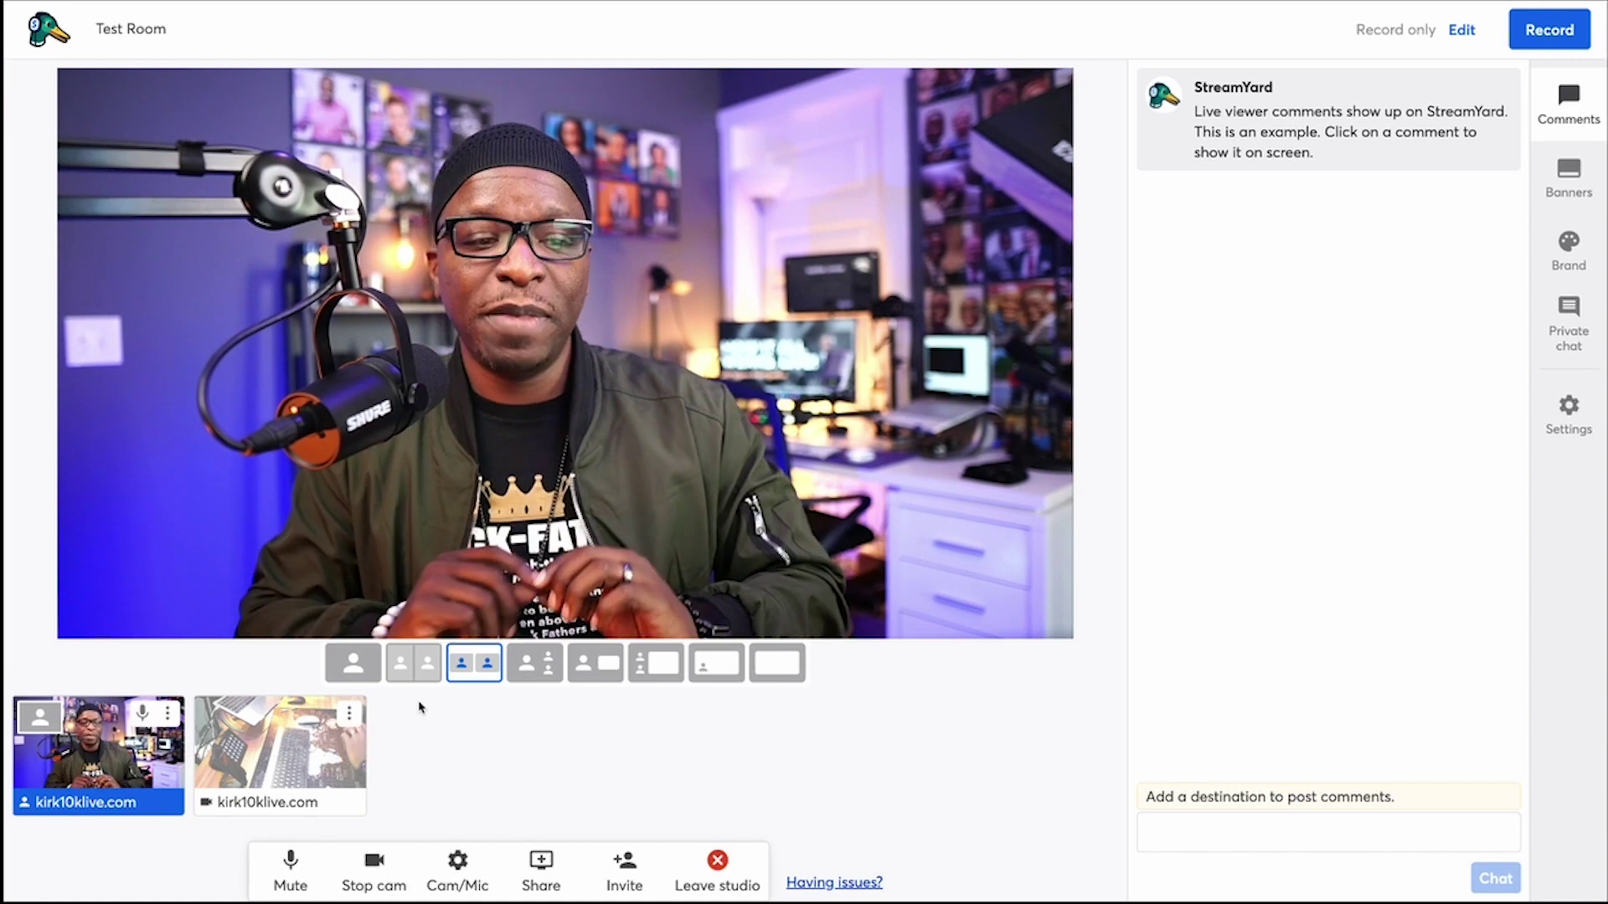
left_click(350, 716)
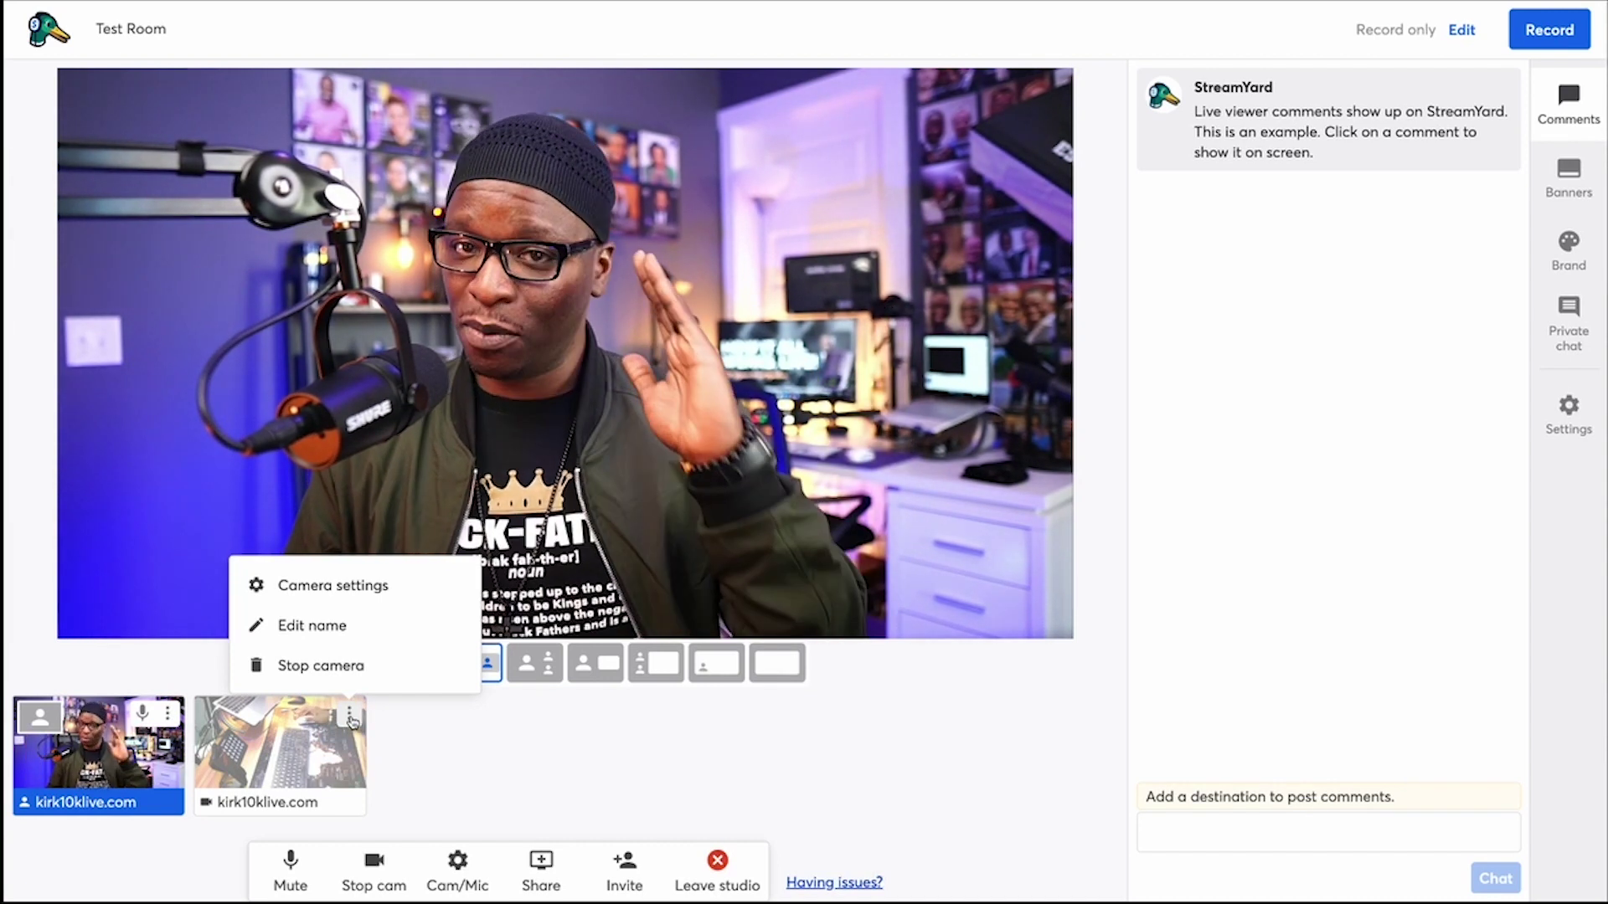
left_click(513, 754)
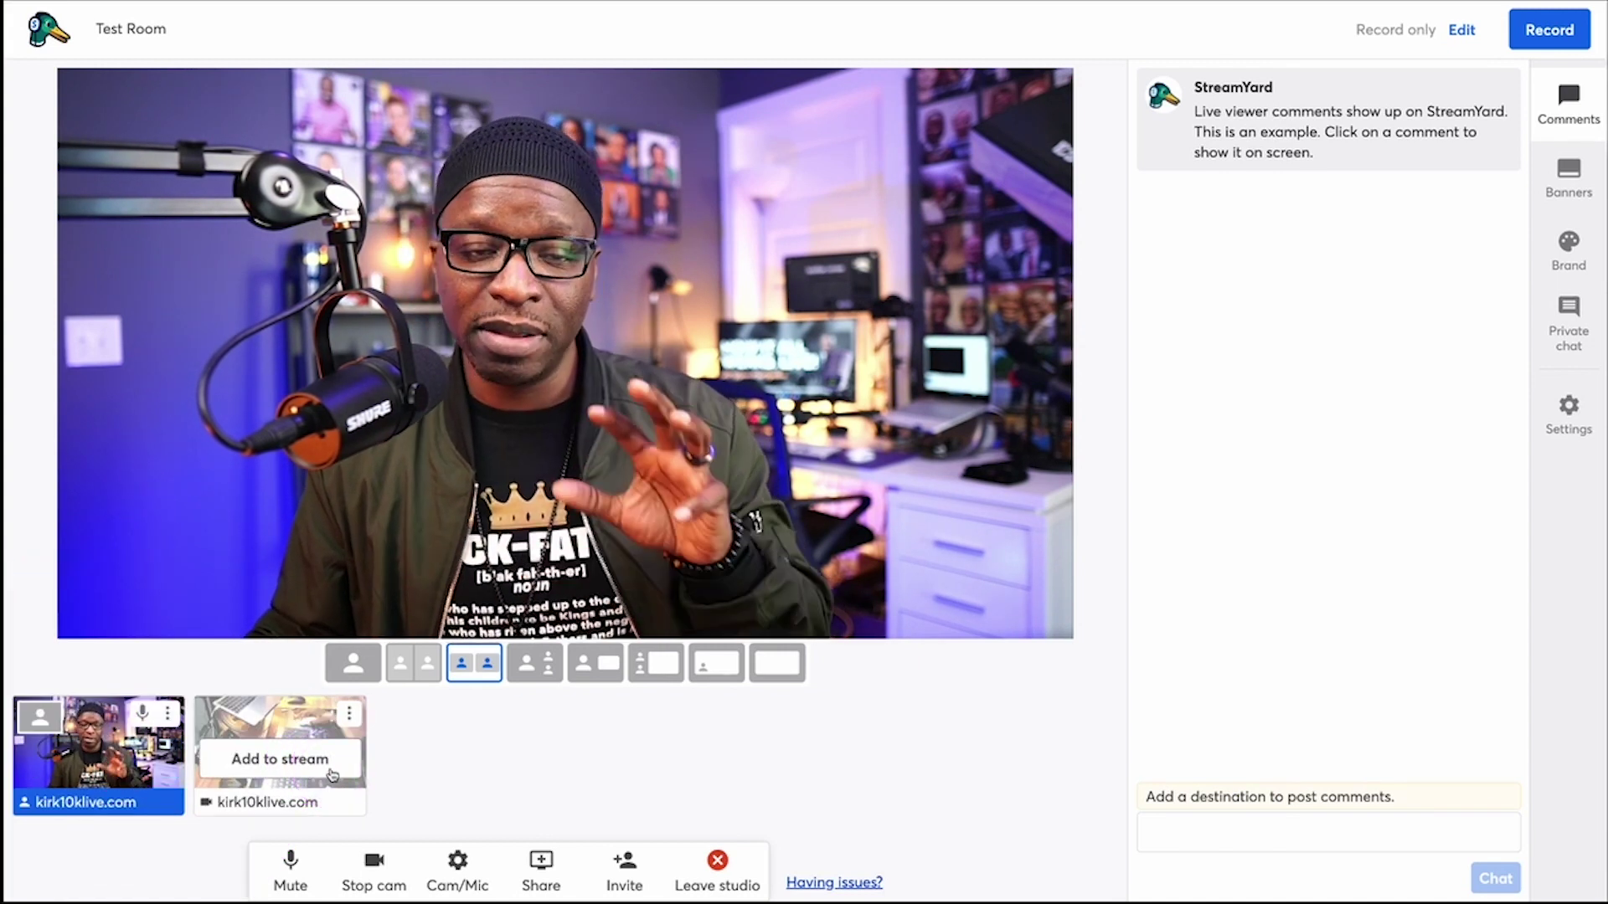
left_click(406, 763)
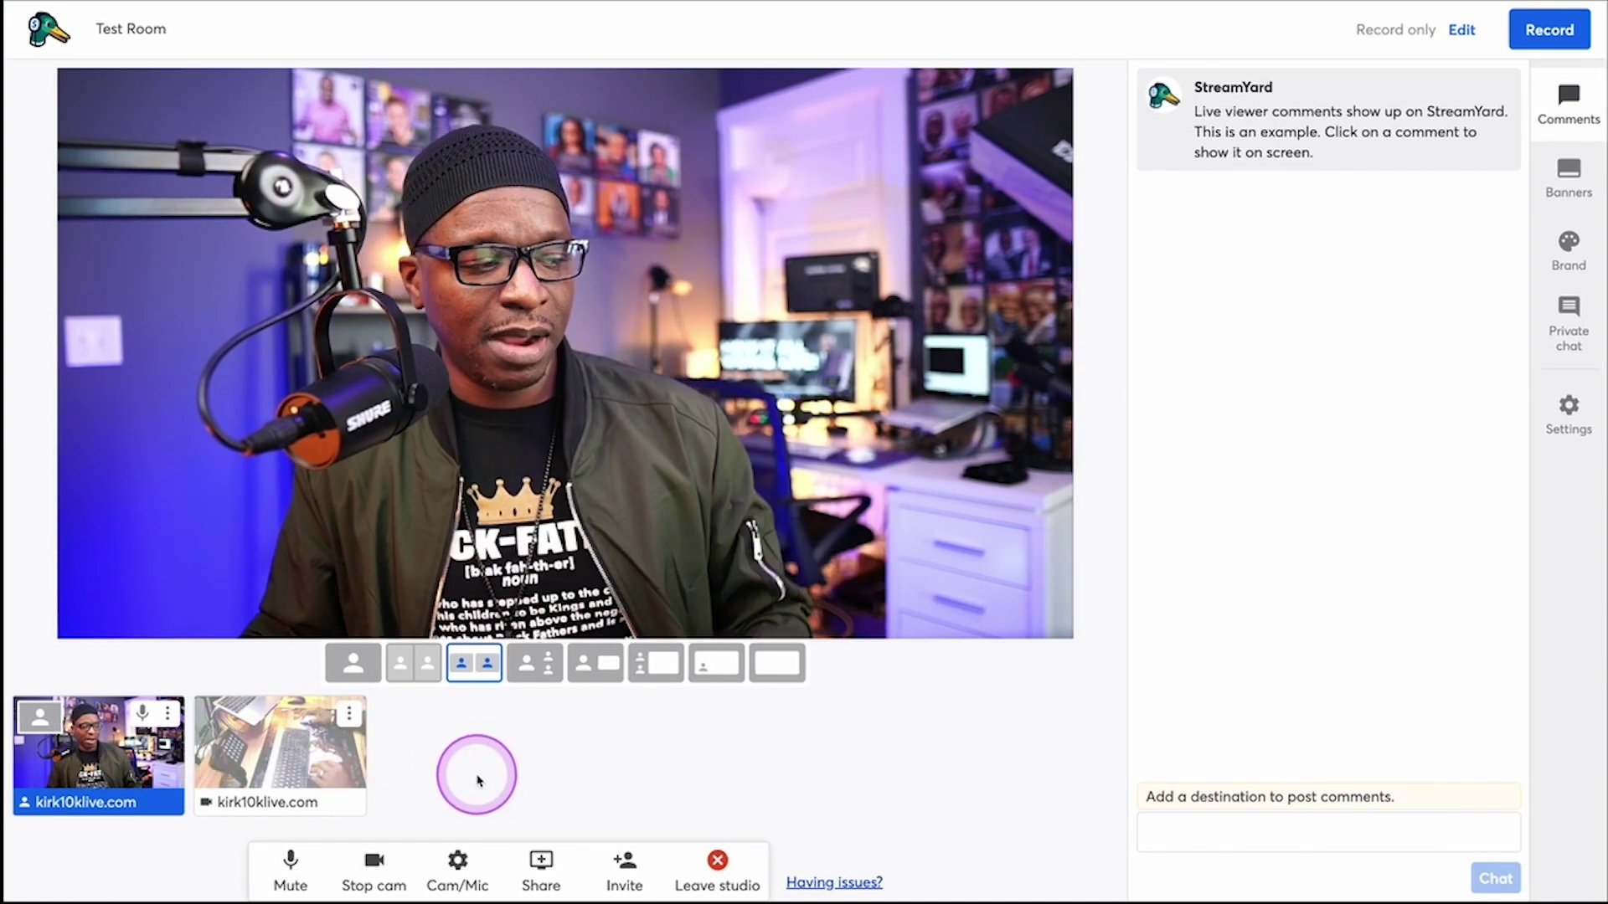
Place the USB desk camera on stage beside the host in a side-by-side layout.
left_click(281, 759)
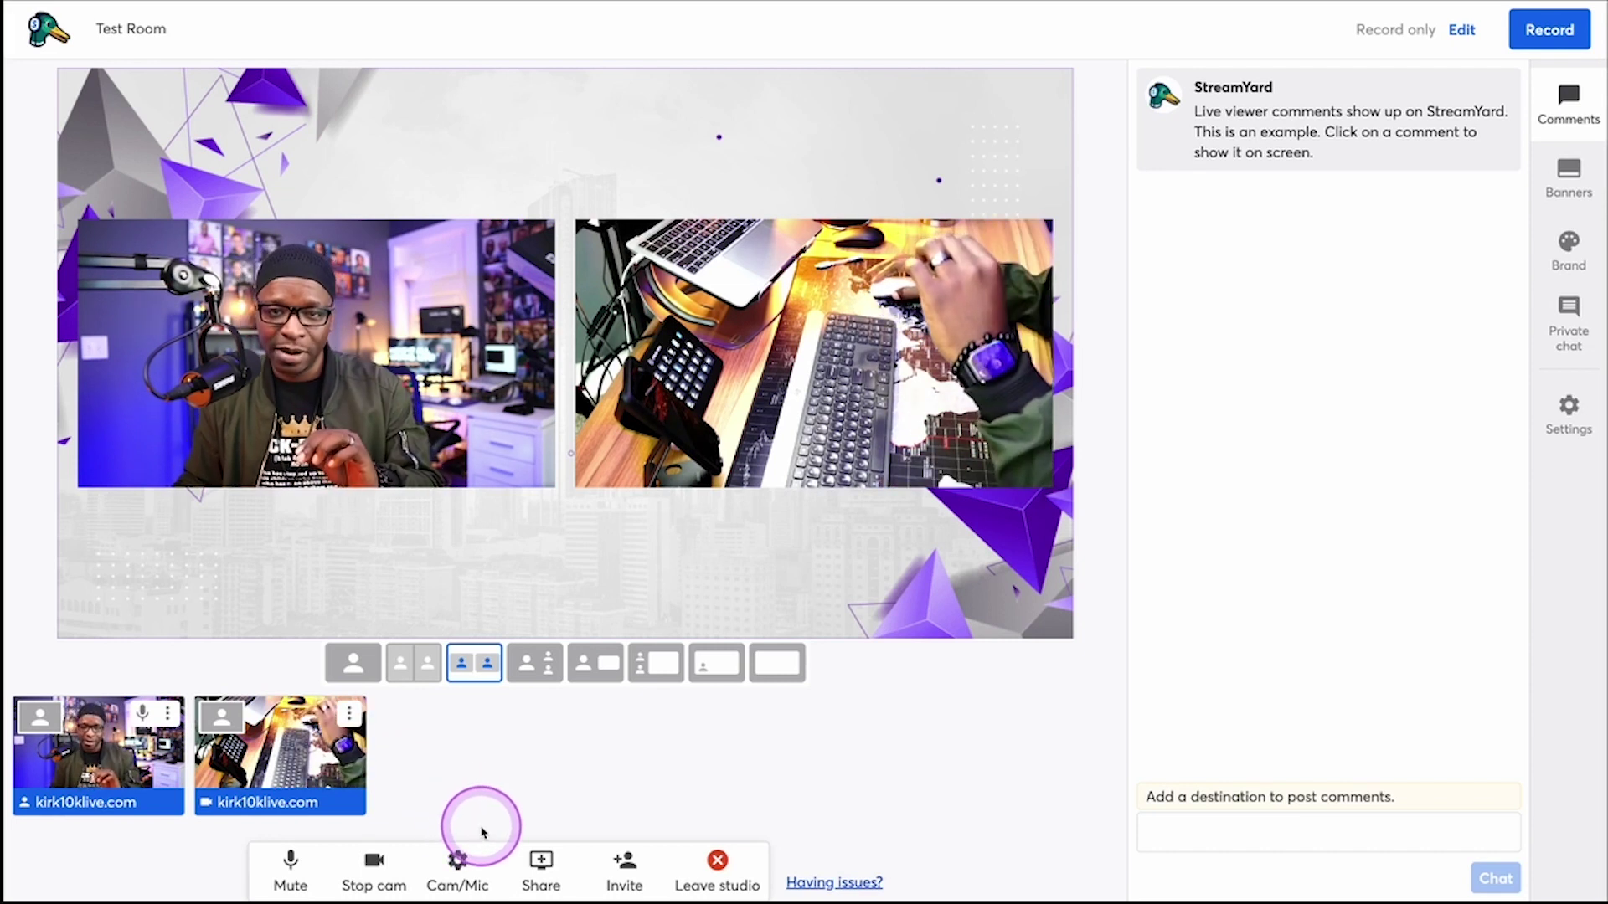
left_click(540, 864)
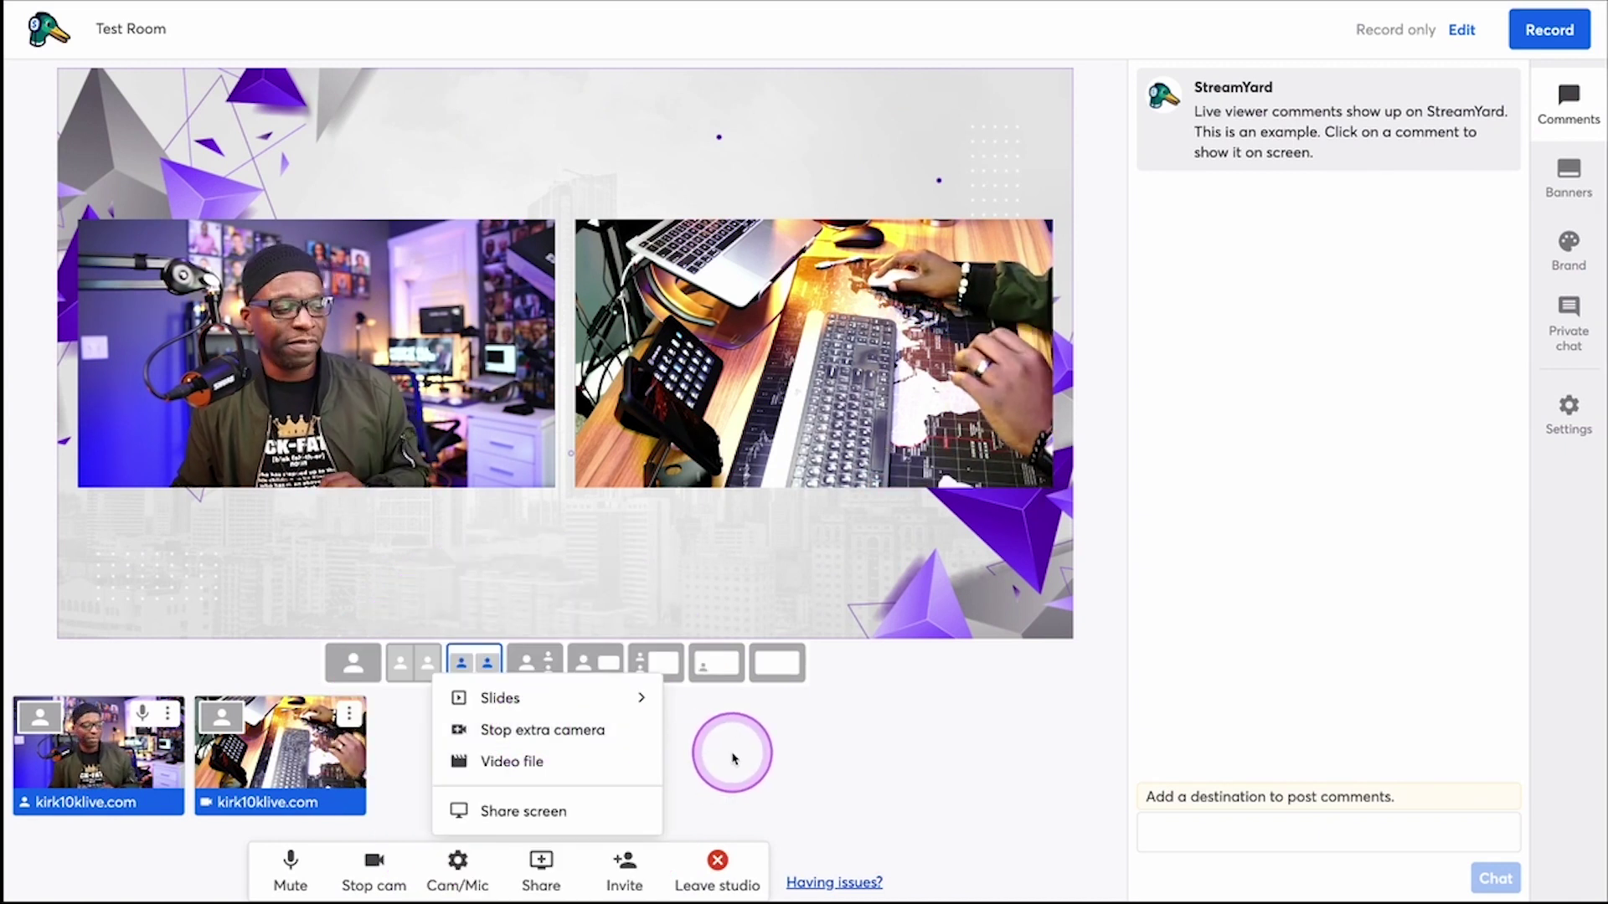
left_click(733, 758)
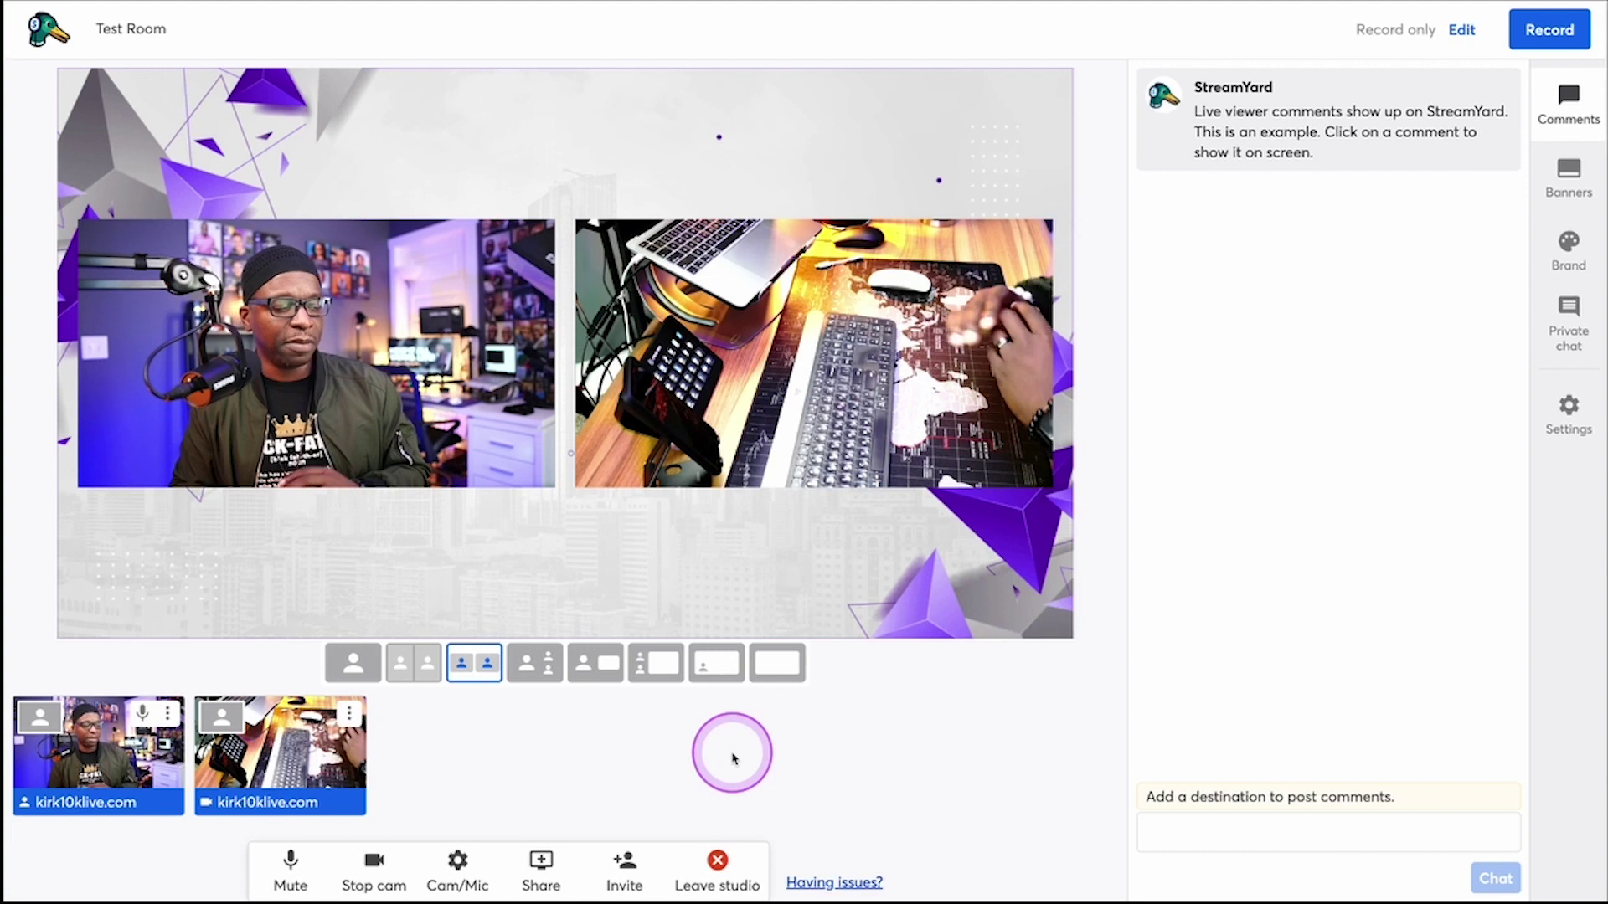
Remove the desk camera from the stage and stop sharing it.
mouse_move(303, 754)
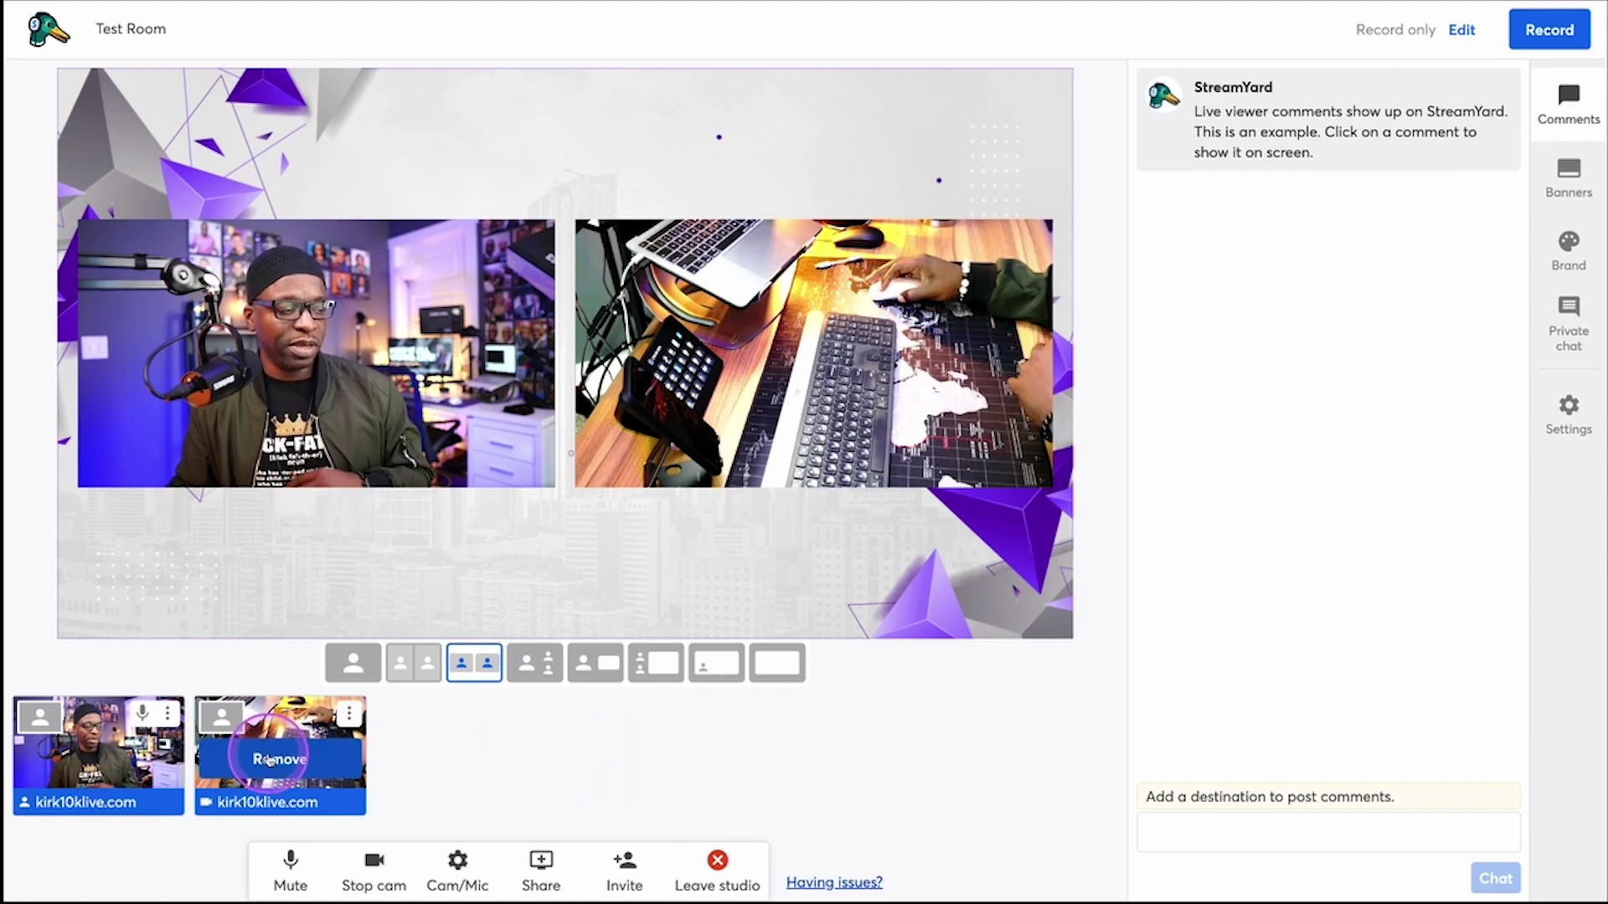
left_click(268, 760)
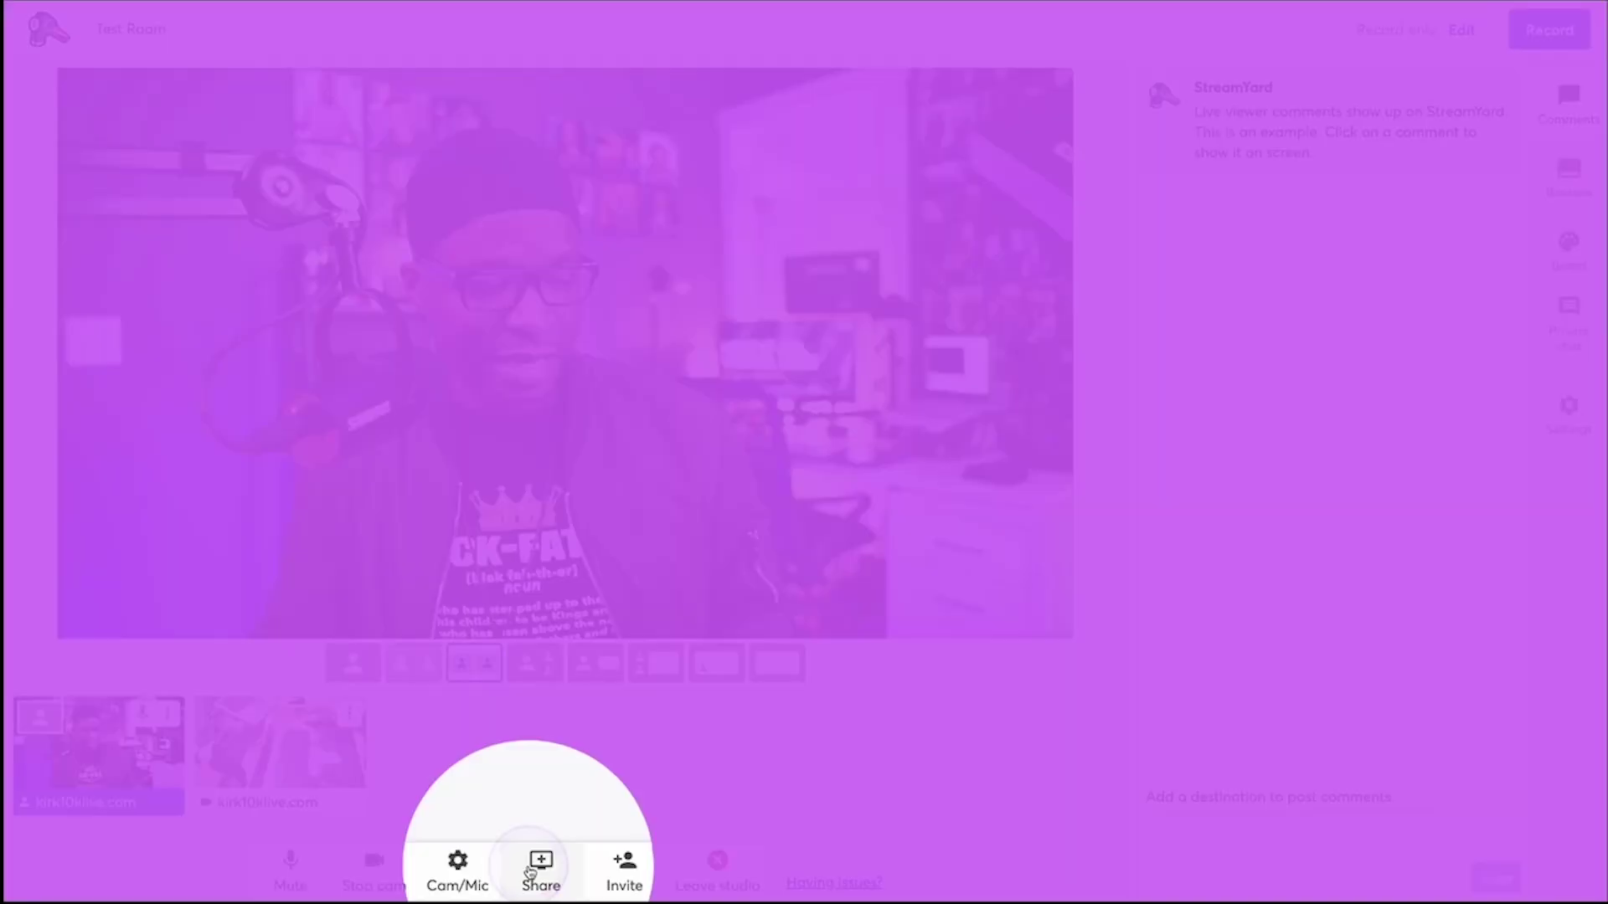
right_click(540, 856)
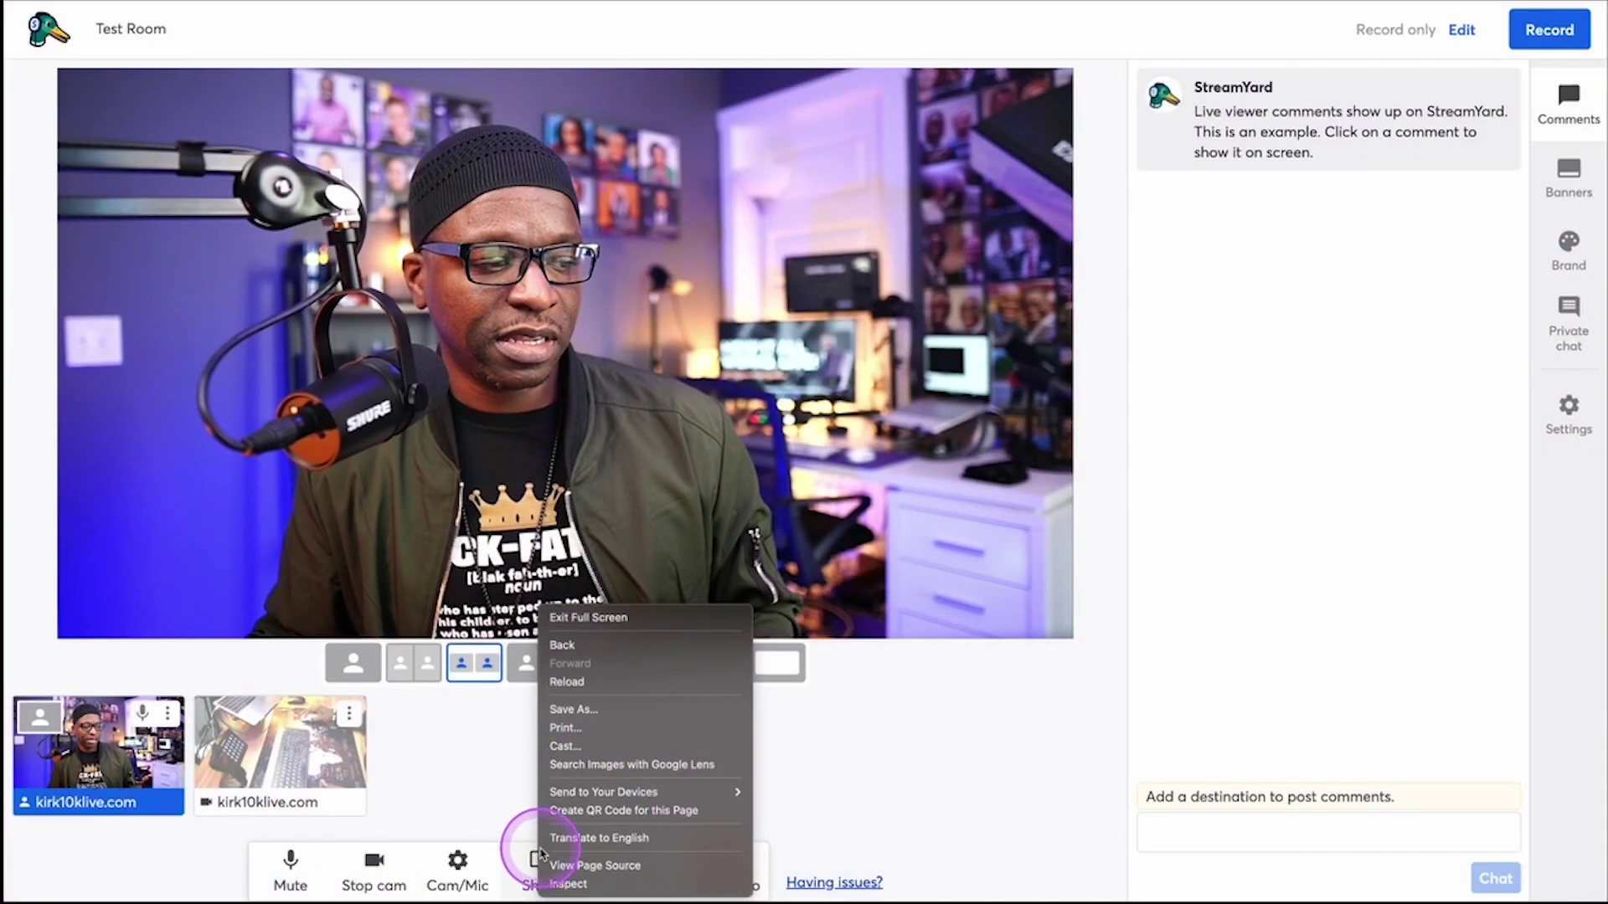
left_click(540, 856)
left_click(538, 862)
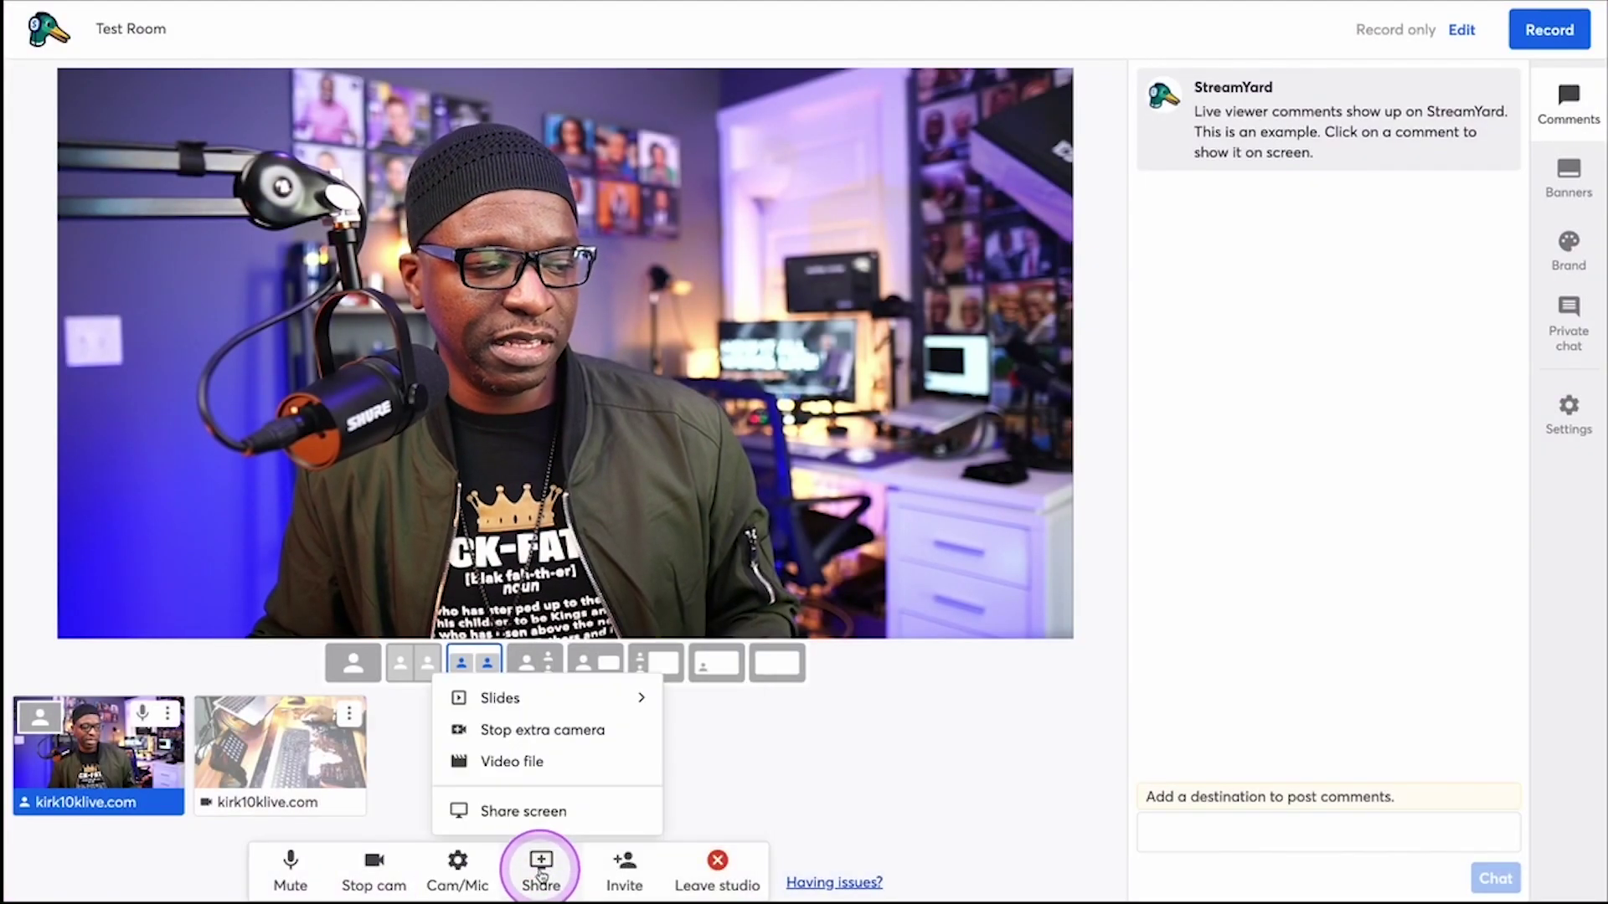
left_click(560, 734)
Share HD USB Camera (05a3:9331) as the extra camera and add it beside the host.
left_click(540, 863)
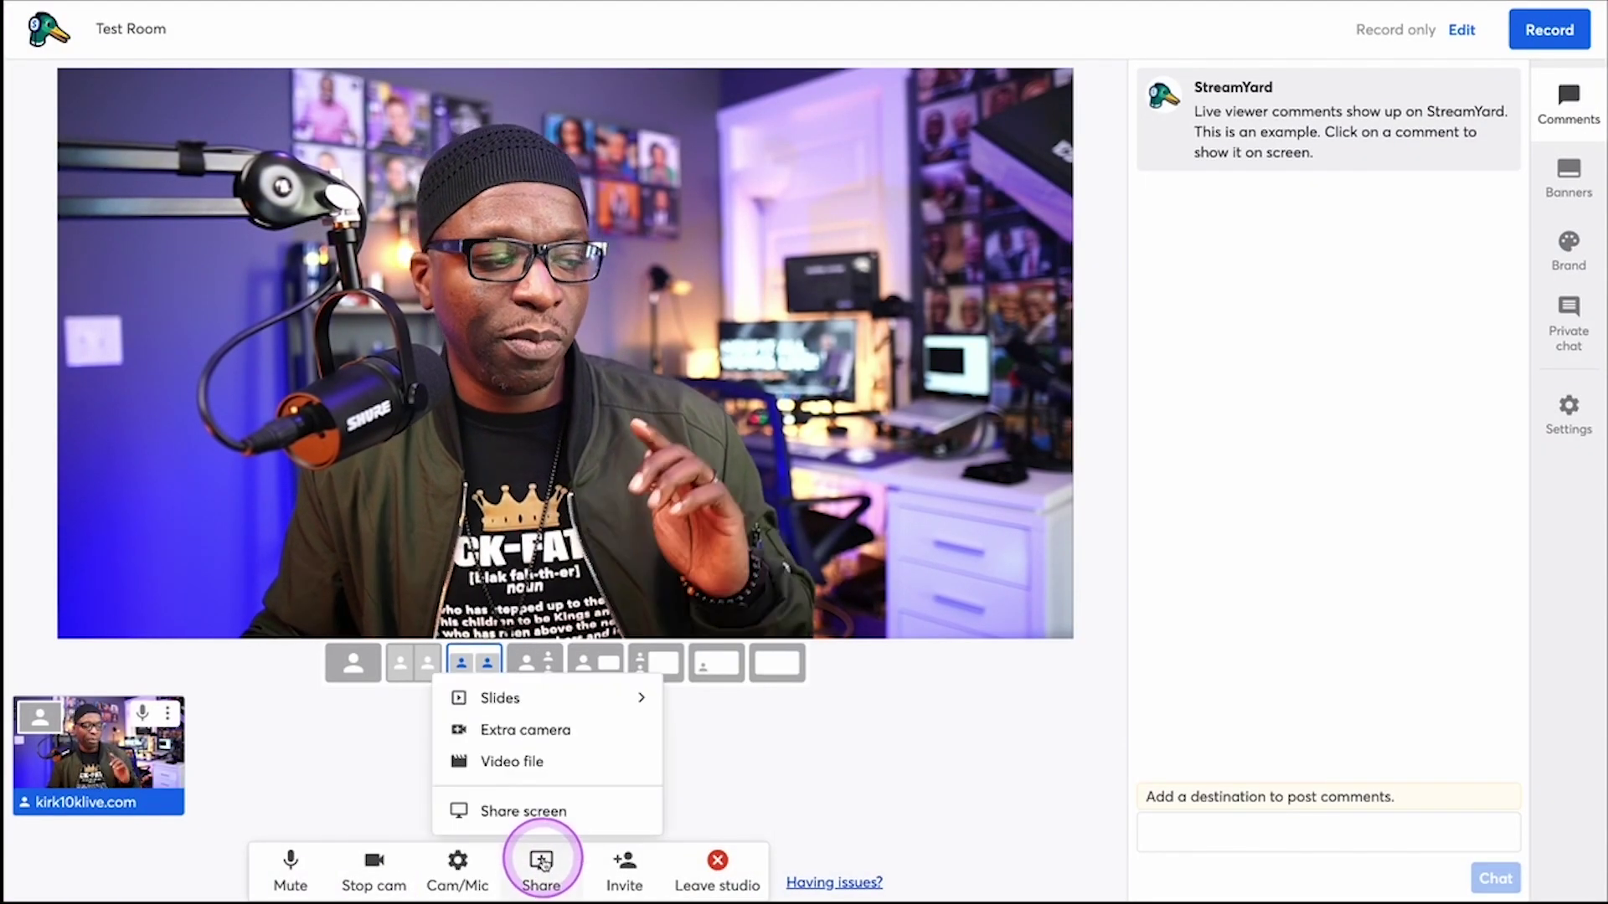
left_click(548, 737)
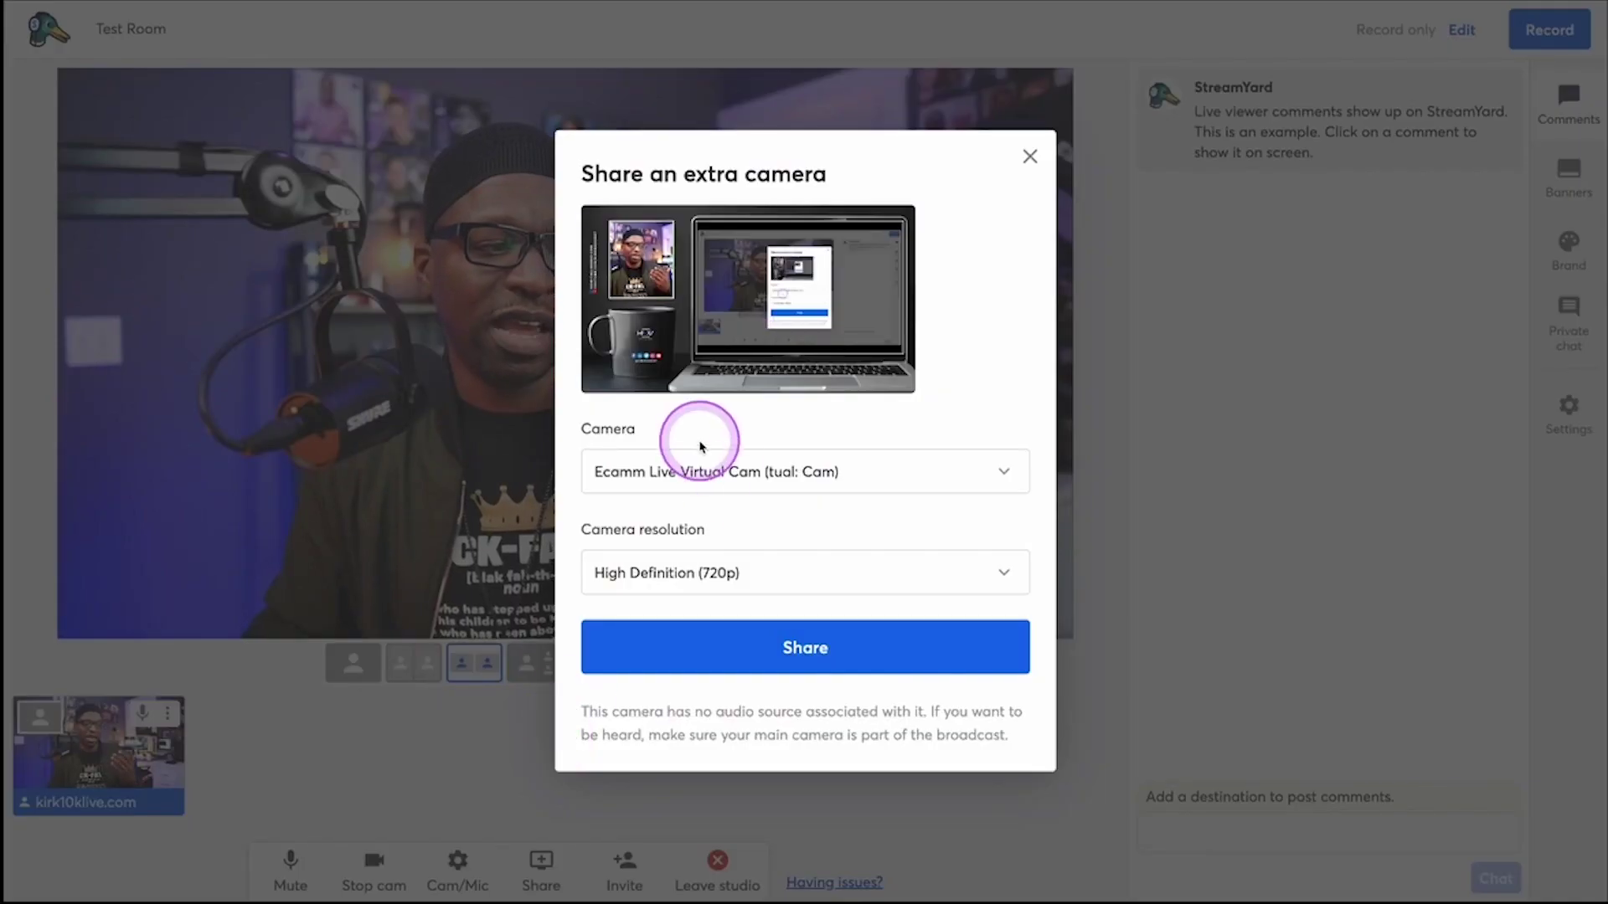
left_click(729, 472)
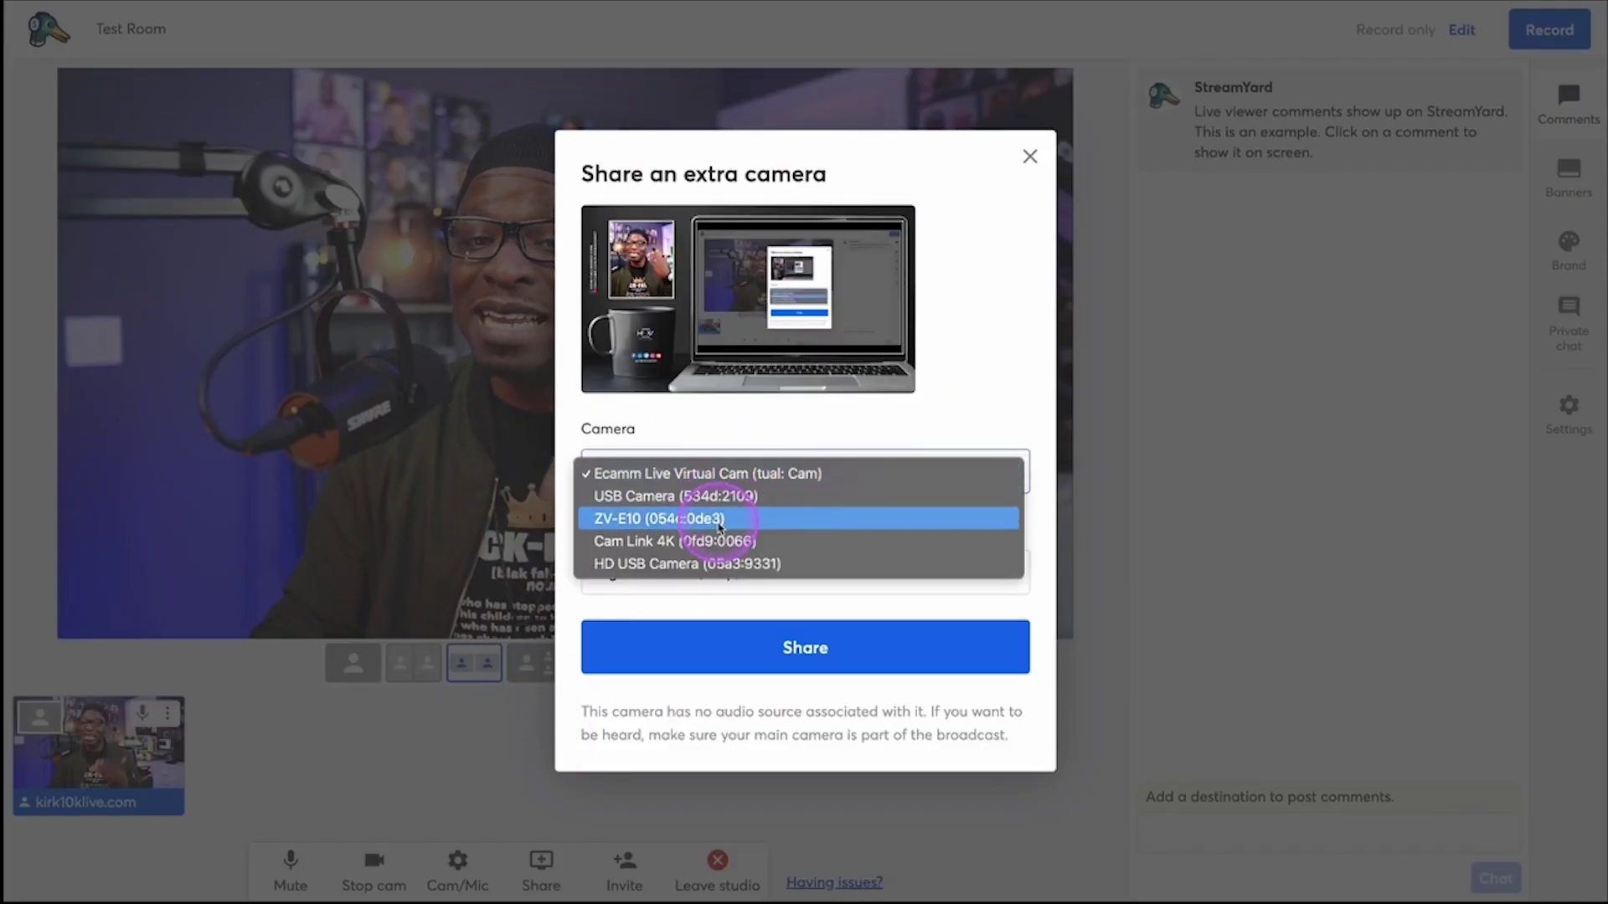
left_click(715, 563)
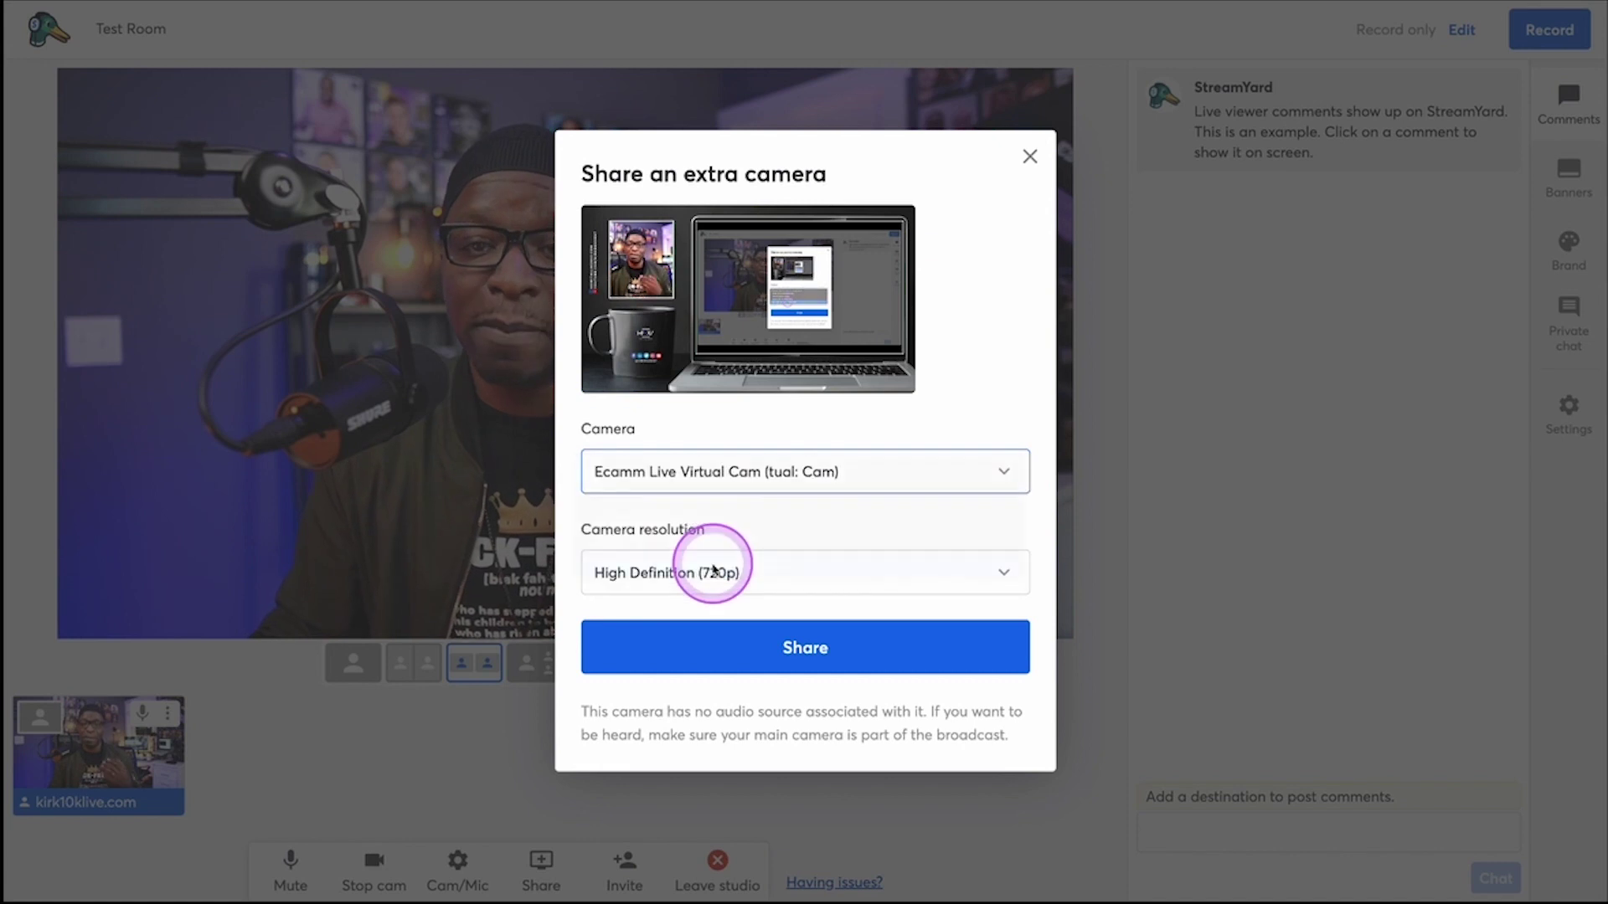
left_click(746, 647)
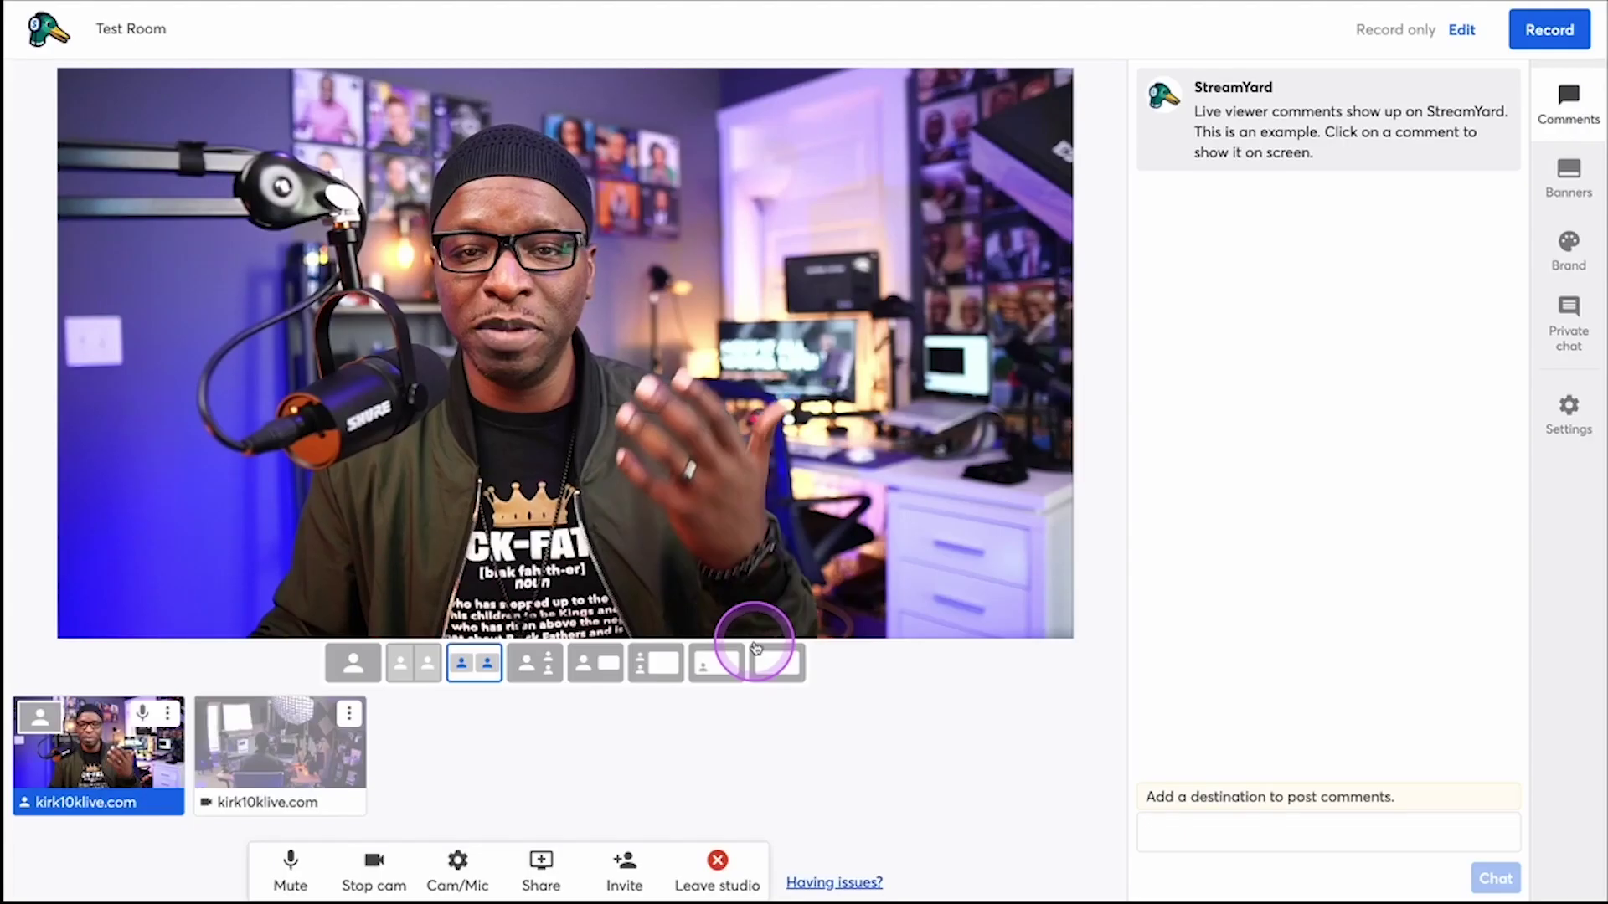
left_click(266, 762)
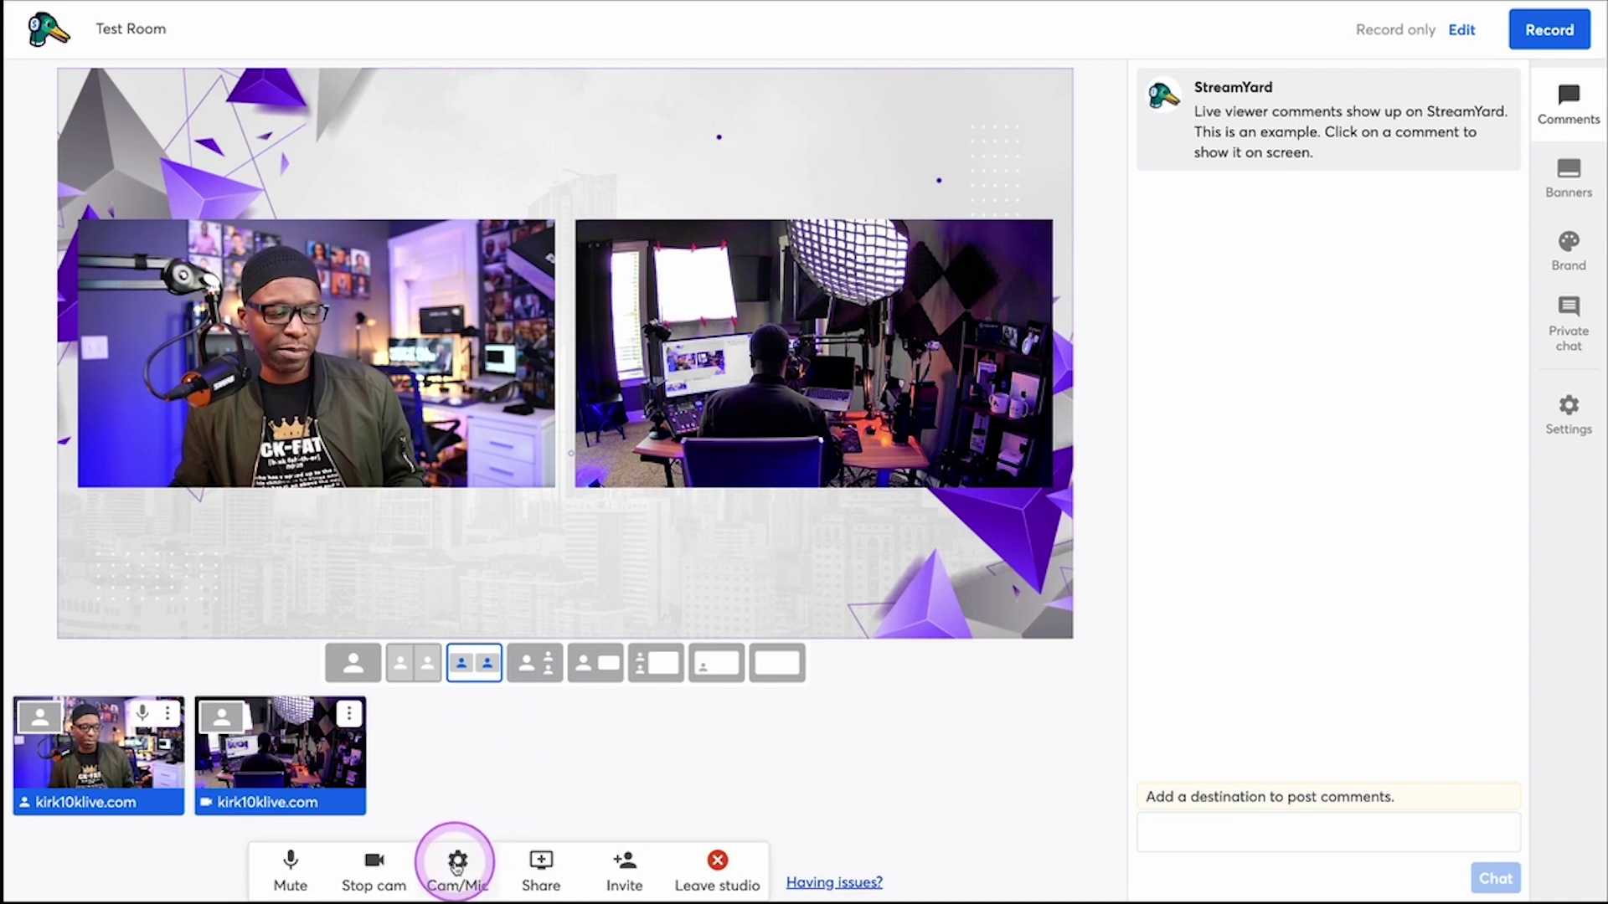
left_click(540, 863)
Stop the extra camera and switch the host camera to ZV-E10 (054c:0de3) in Cam/Mic settings.
left_click(565, 735)
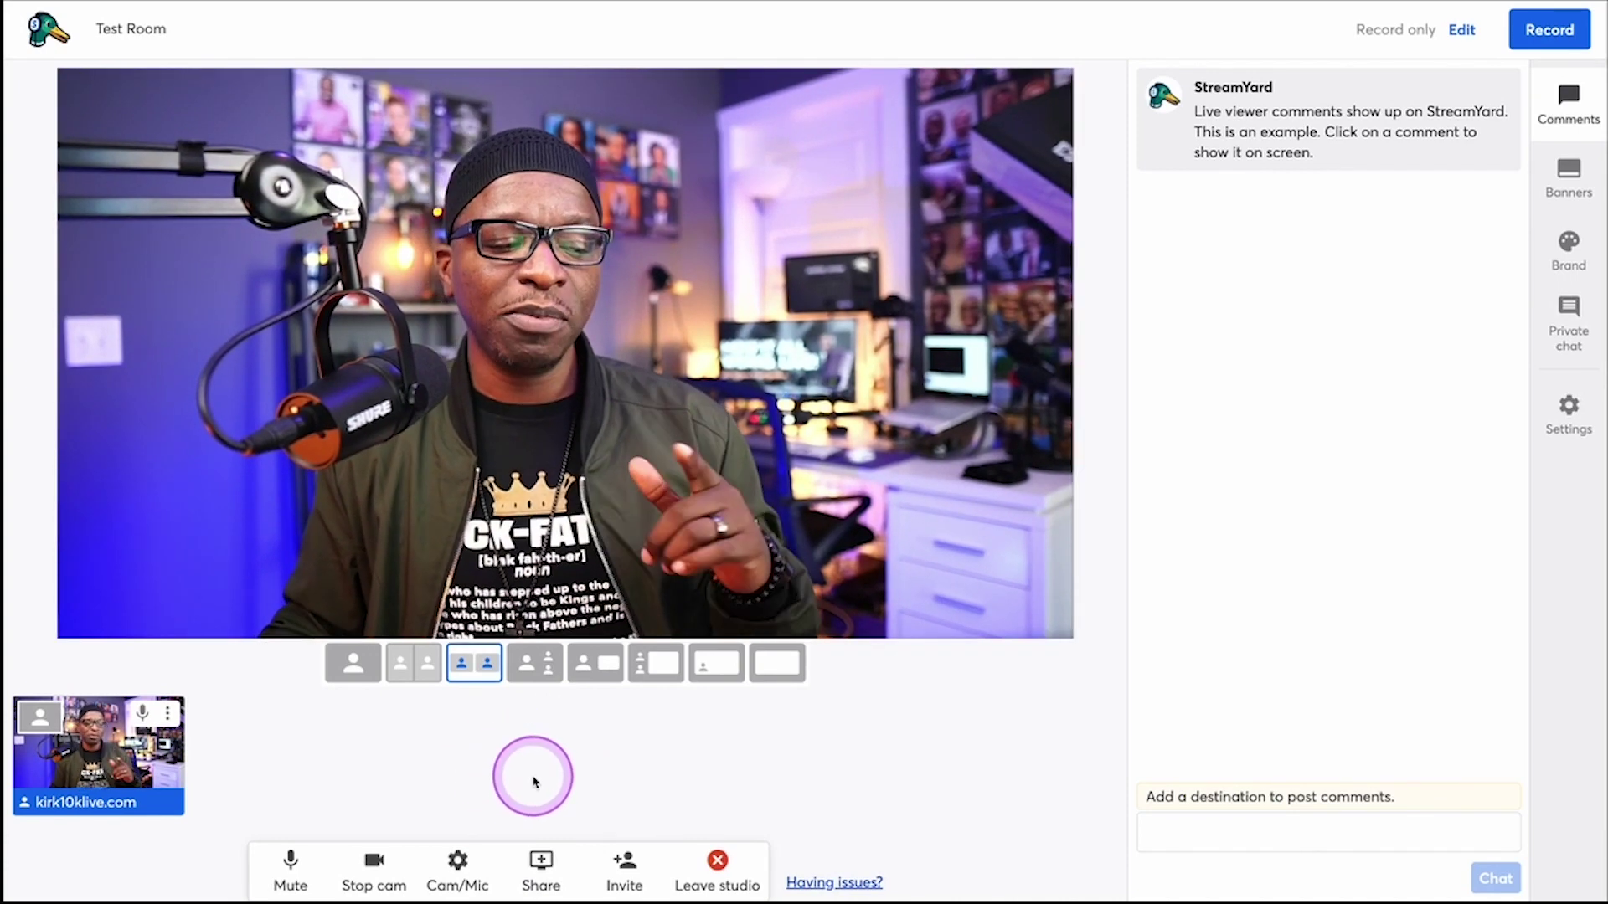
left_click(459, 862)
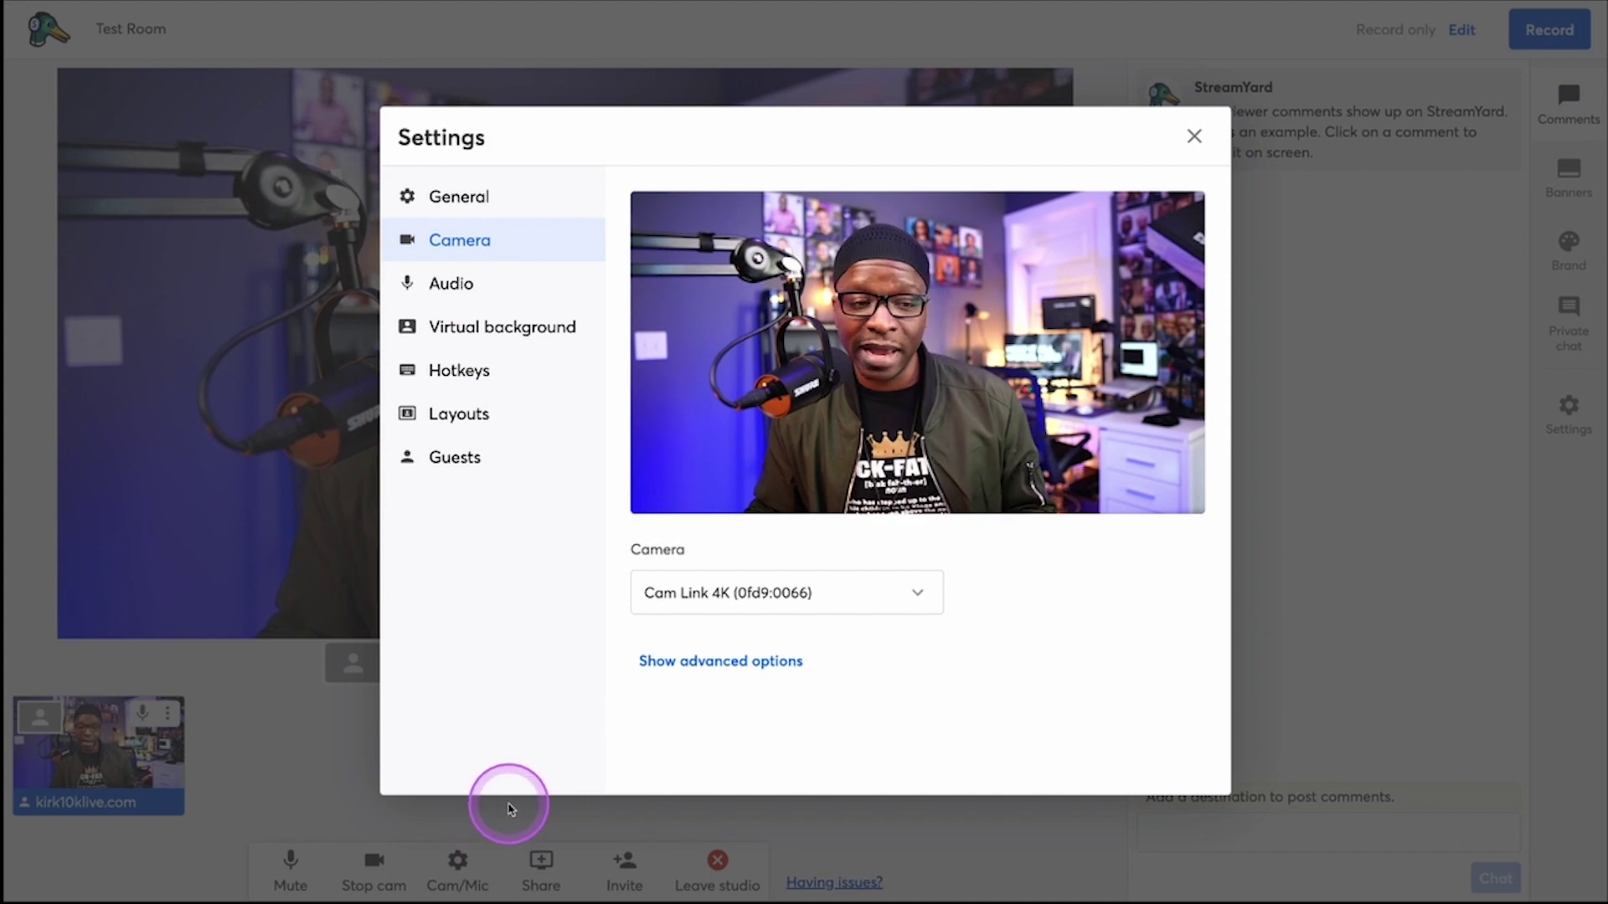
left_click(702, 597)
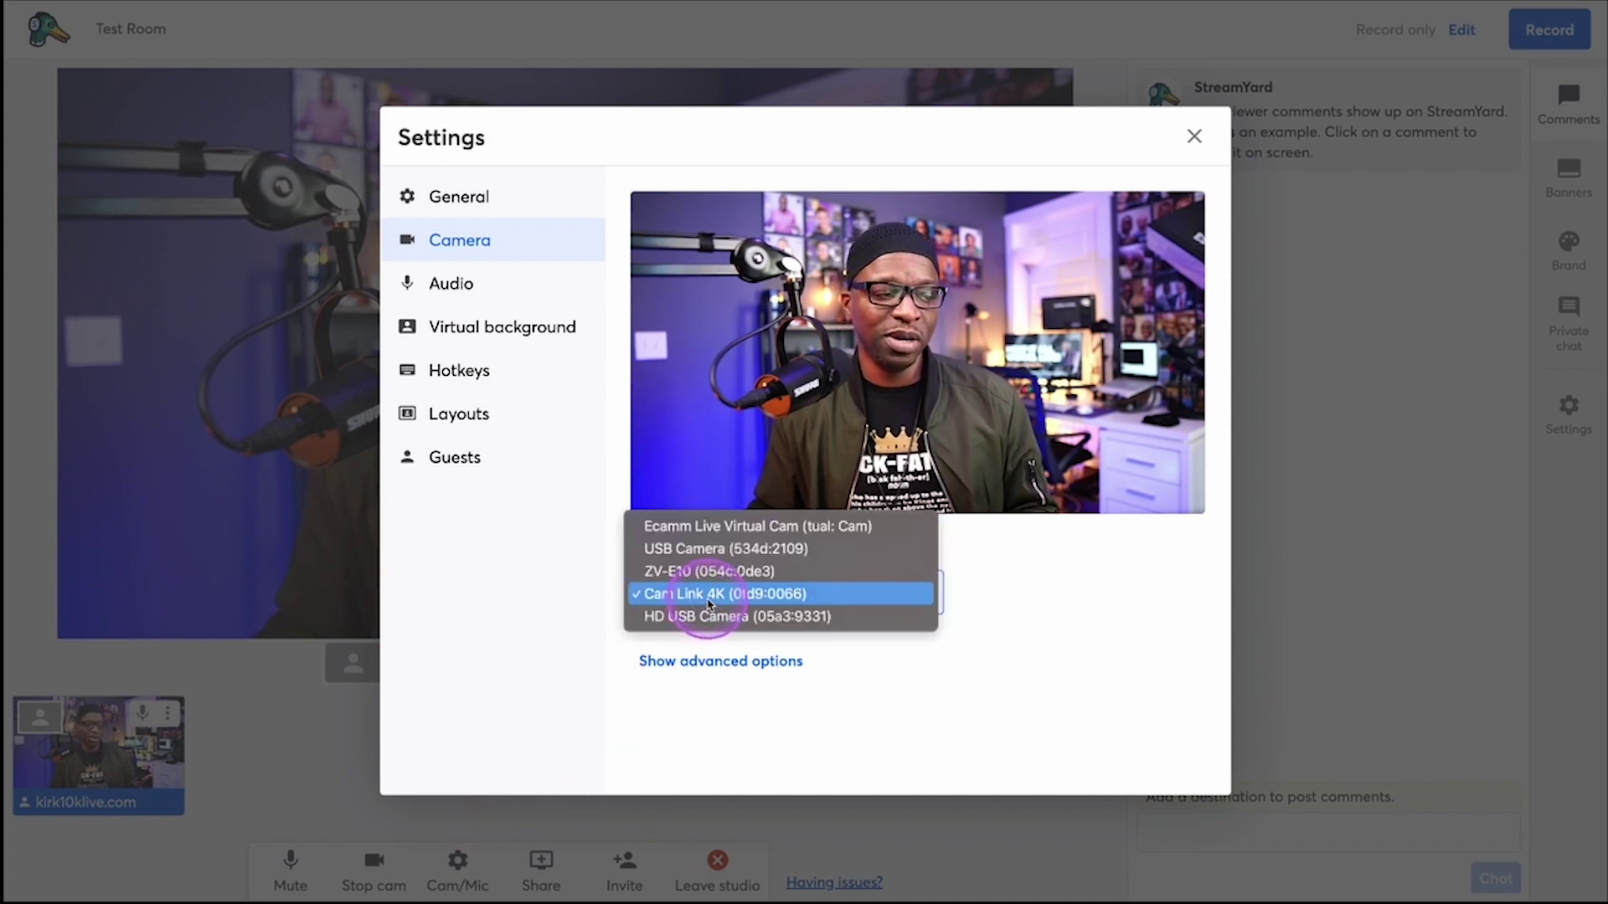
left_click(724, 573)
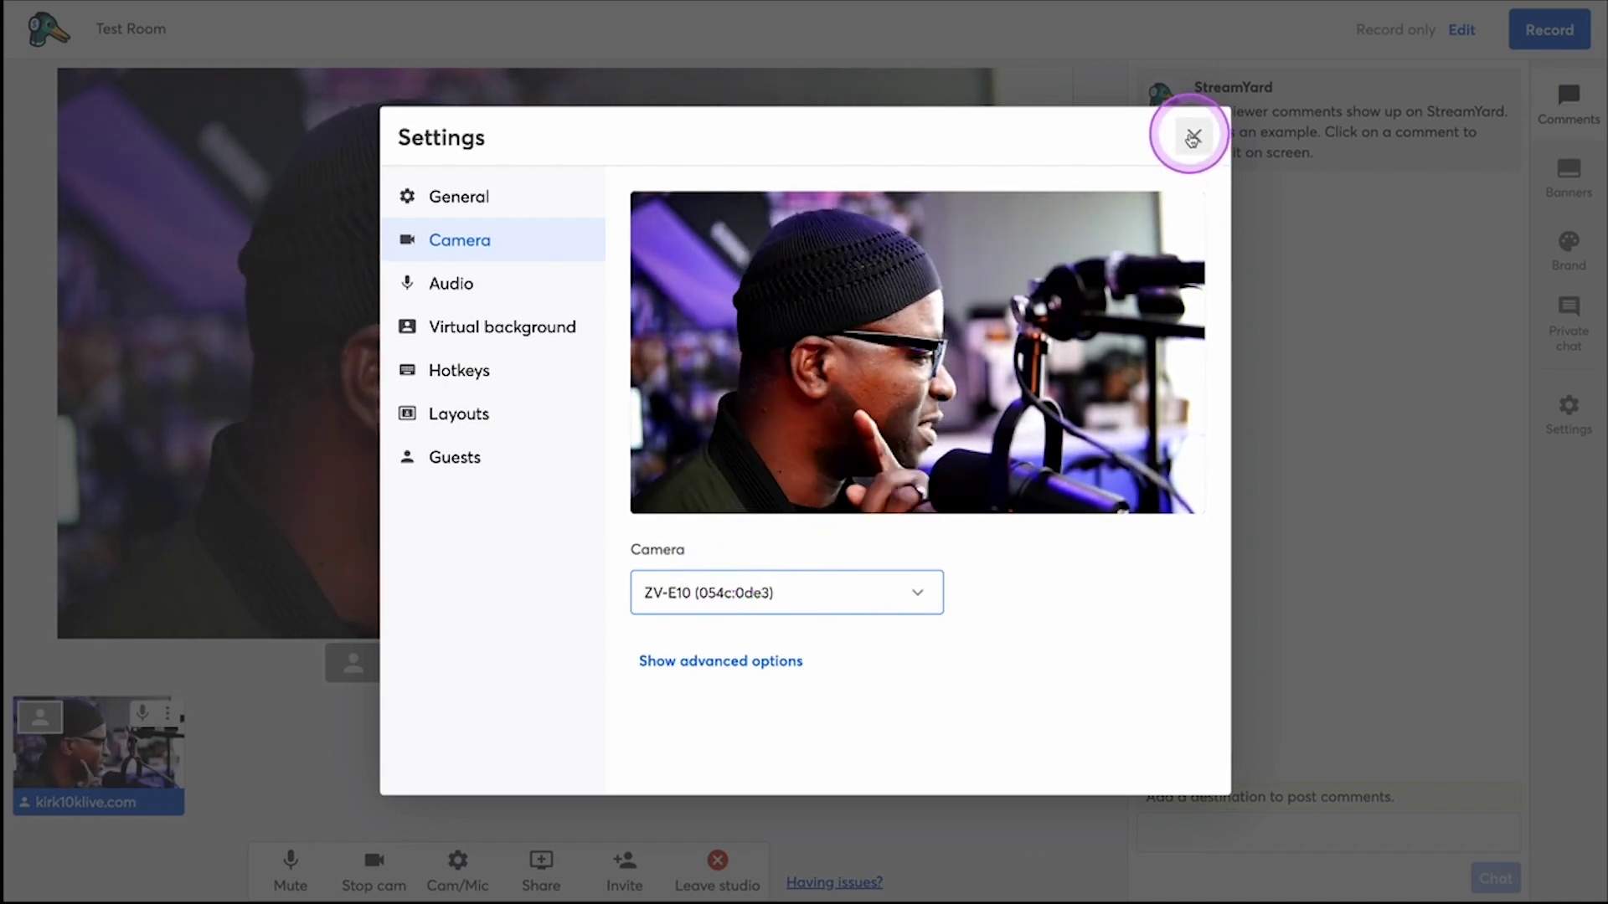
left_click(1194, 138)
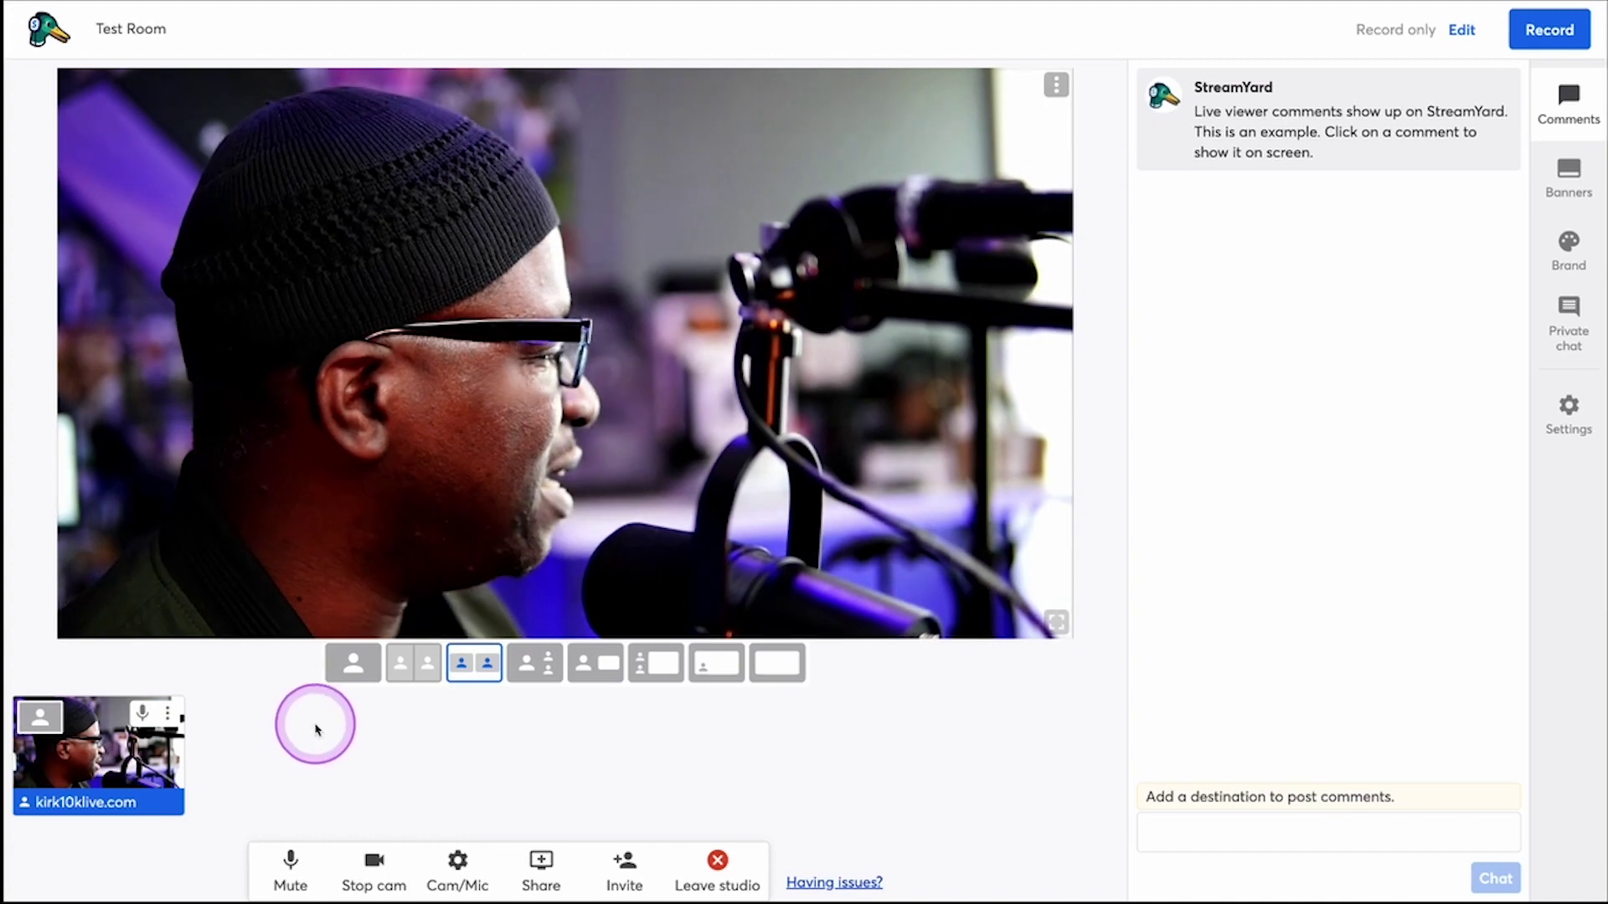
Share USB Camera (534d:2109) as a desk camera, then set Solo layout showing only the host.
left_click(541, 856)
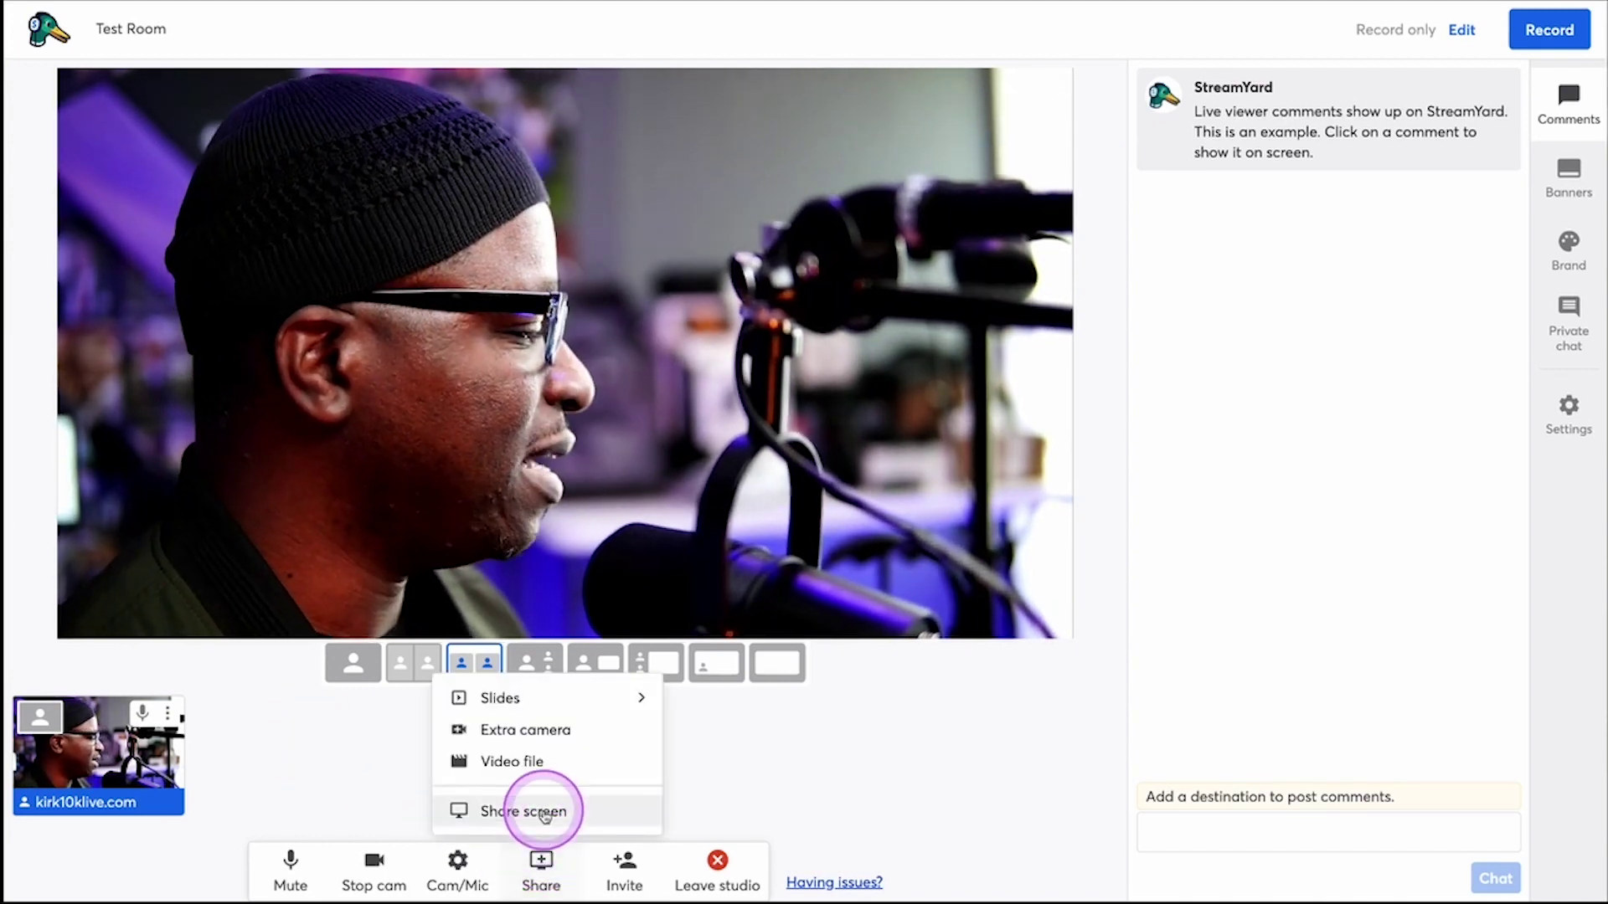
left_click(548, 729)
left_click(725, 472)
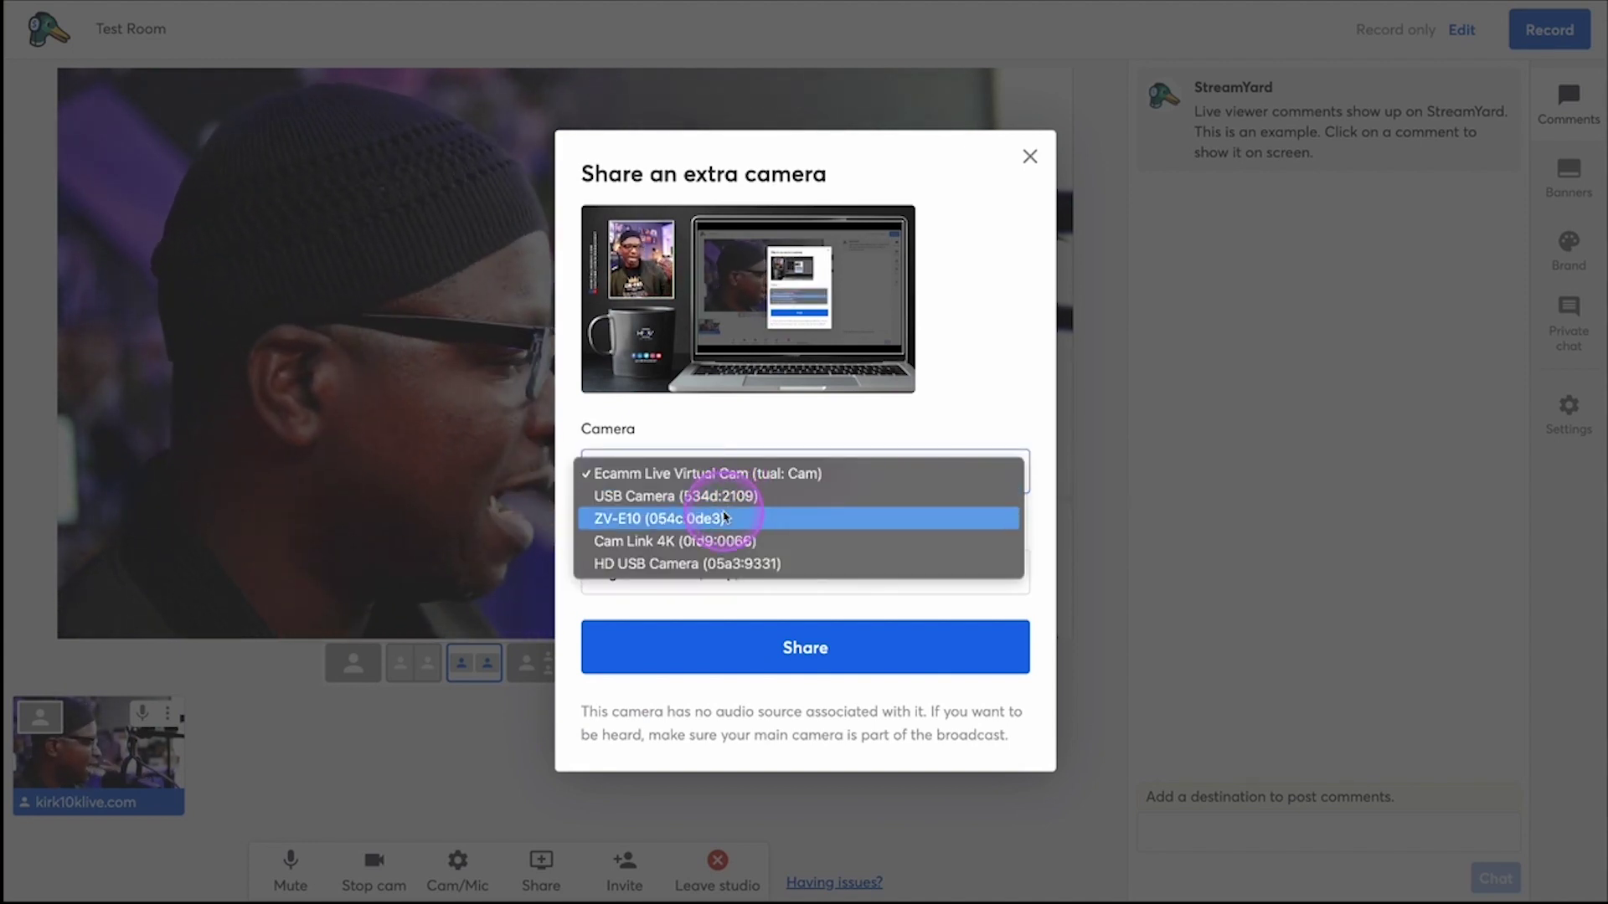
left_click(717, 496)
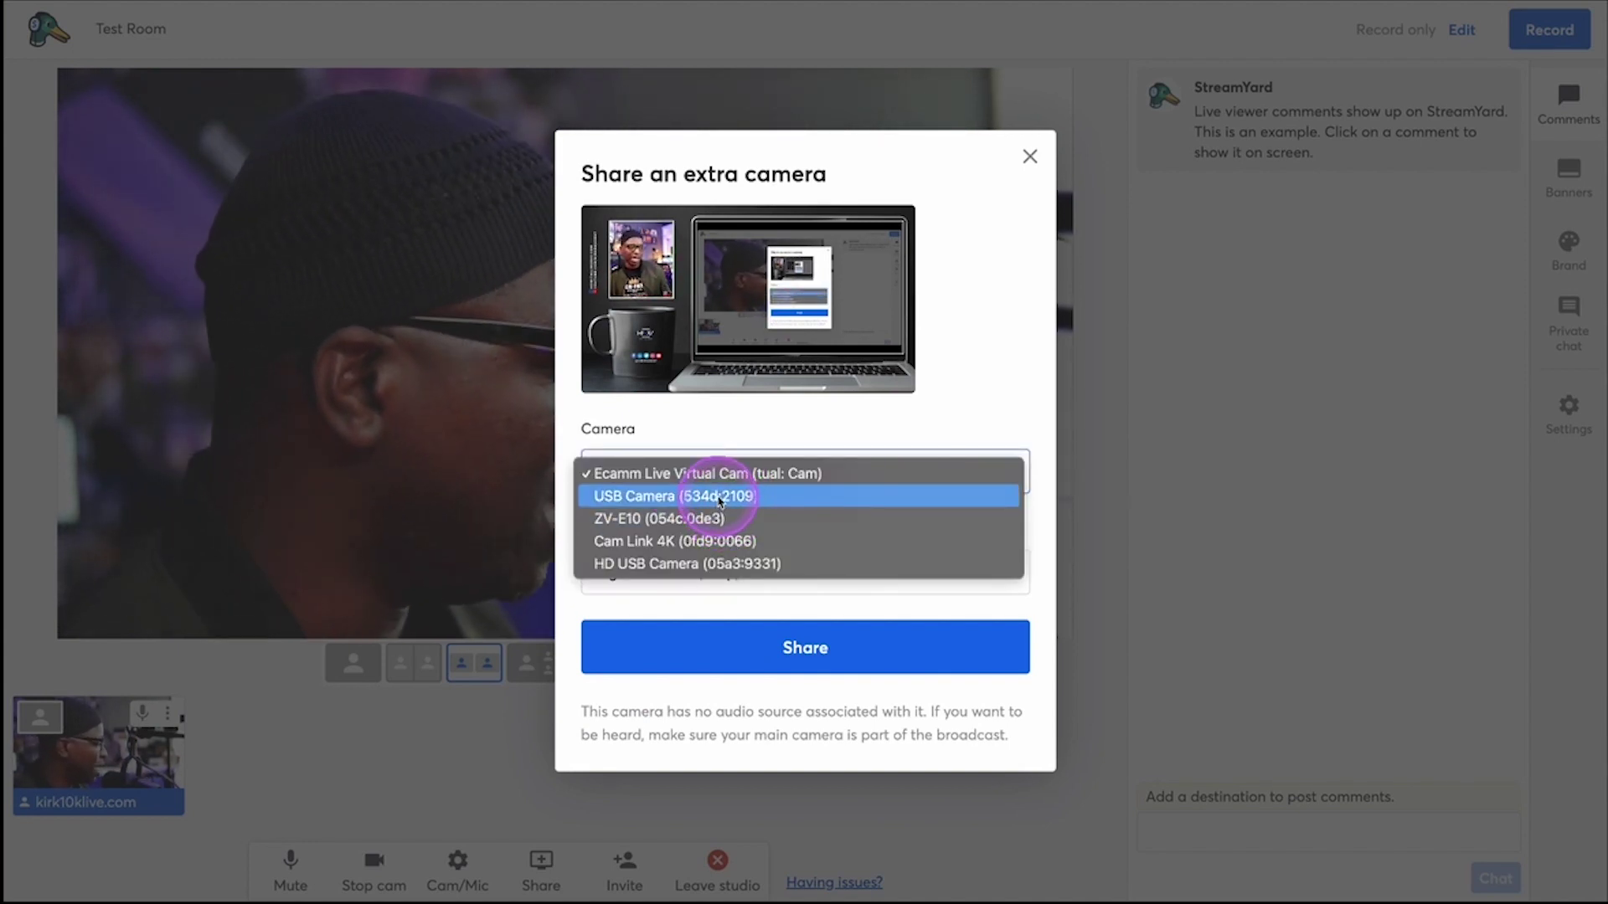
left_click(777, 675)
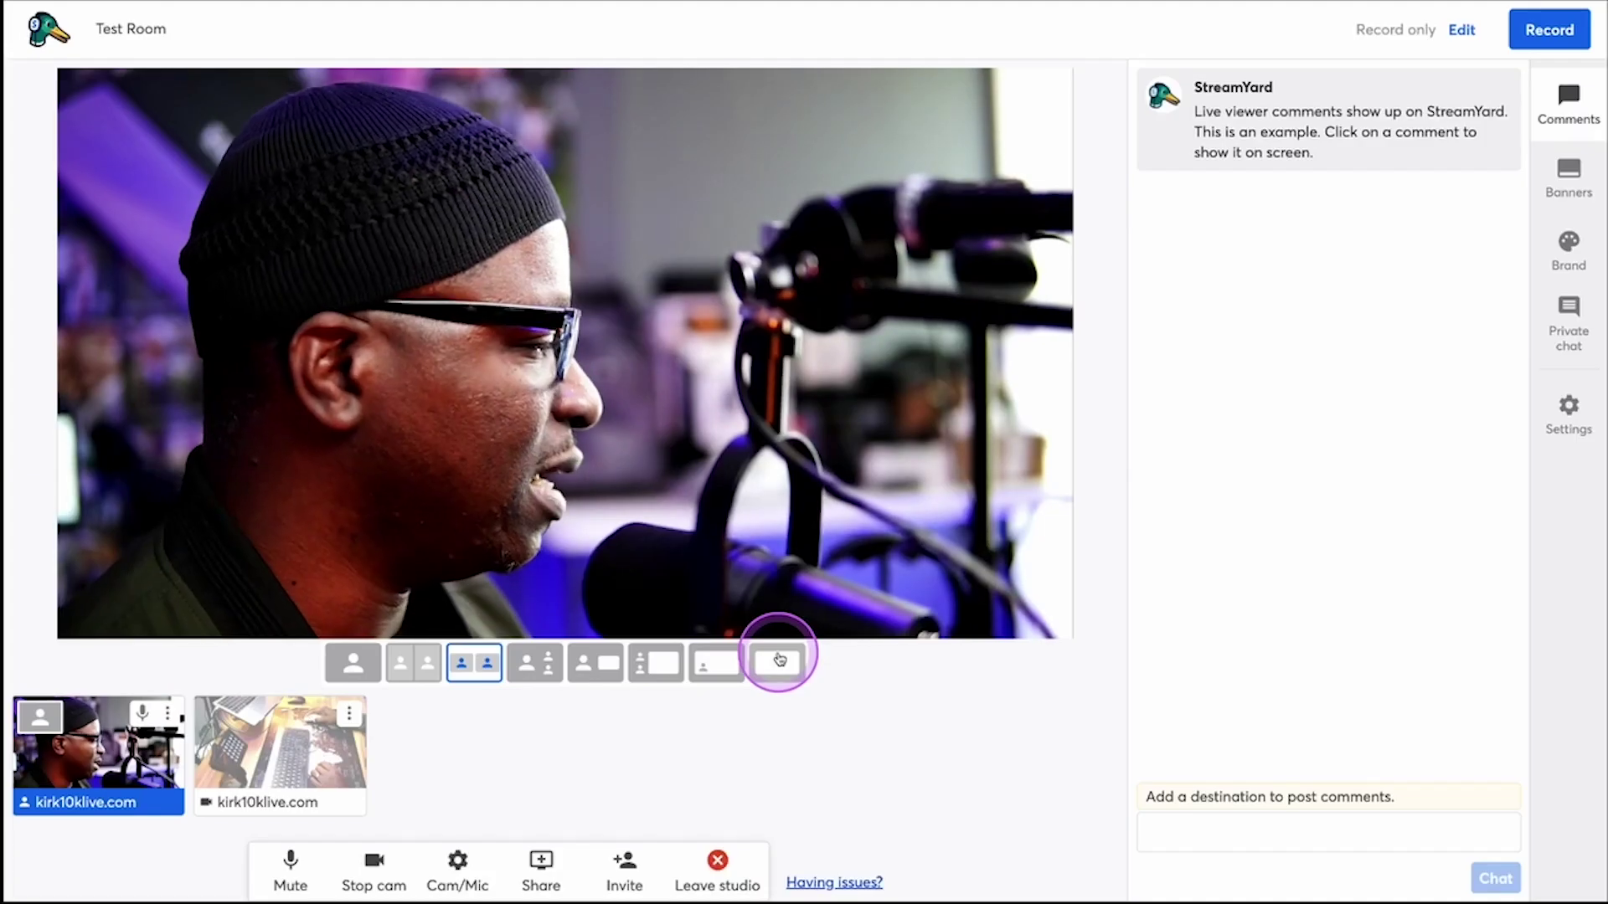
left_click(264, 754)
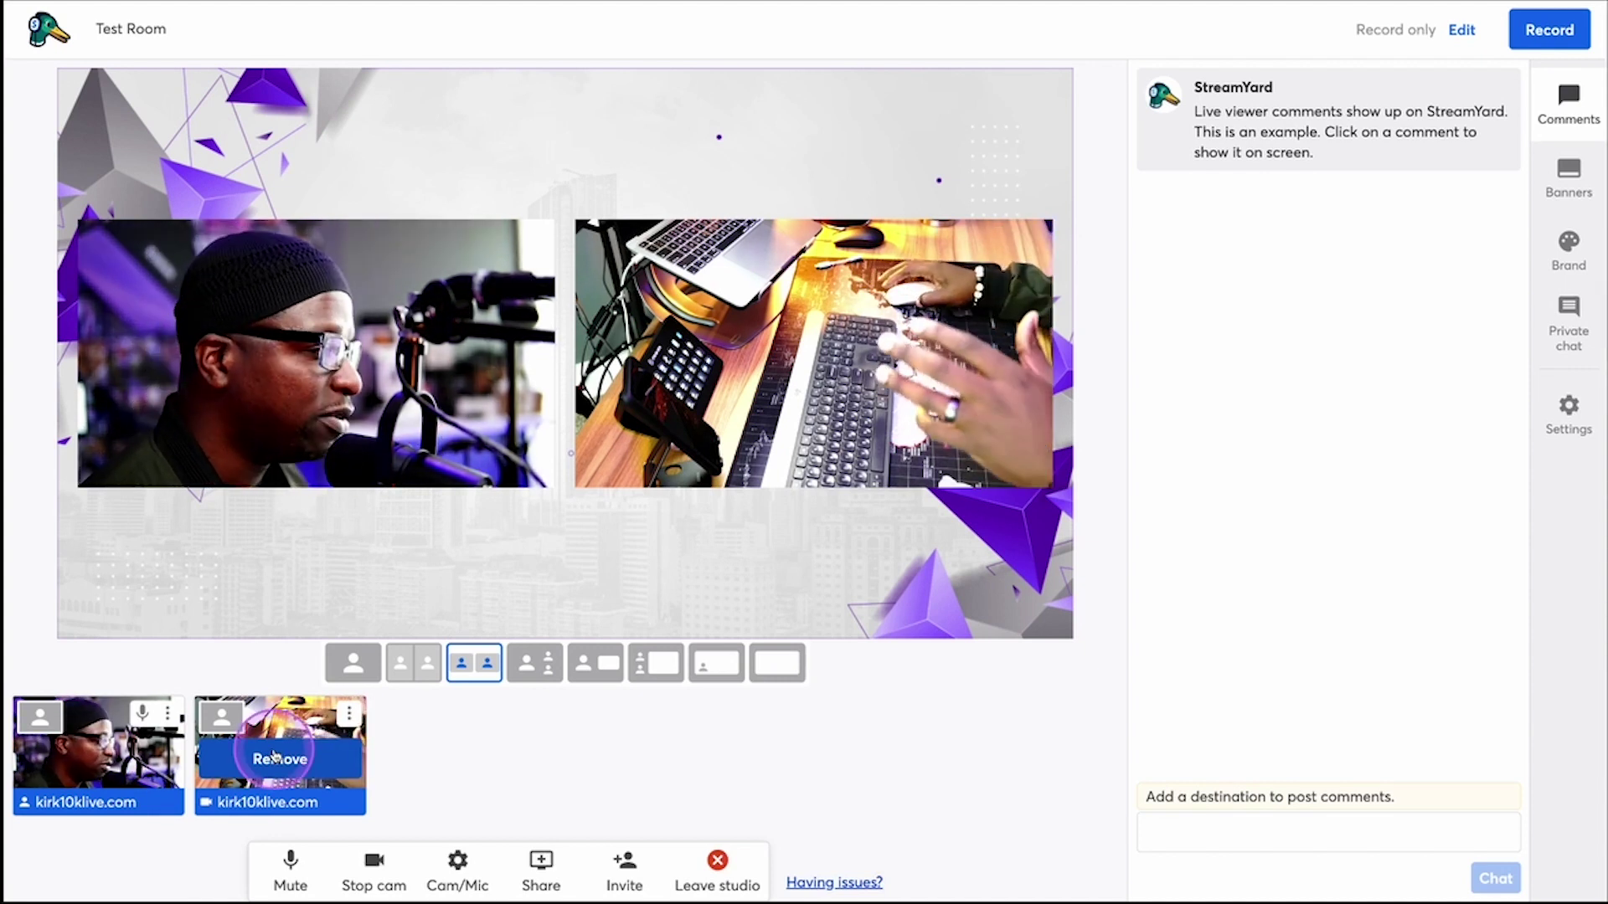
left_click(274, 755)
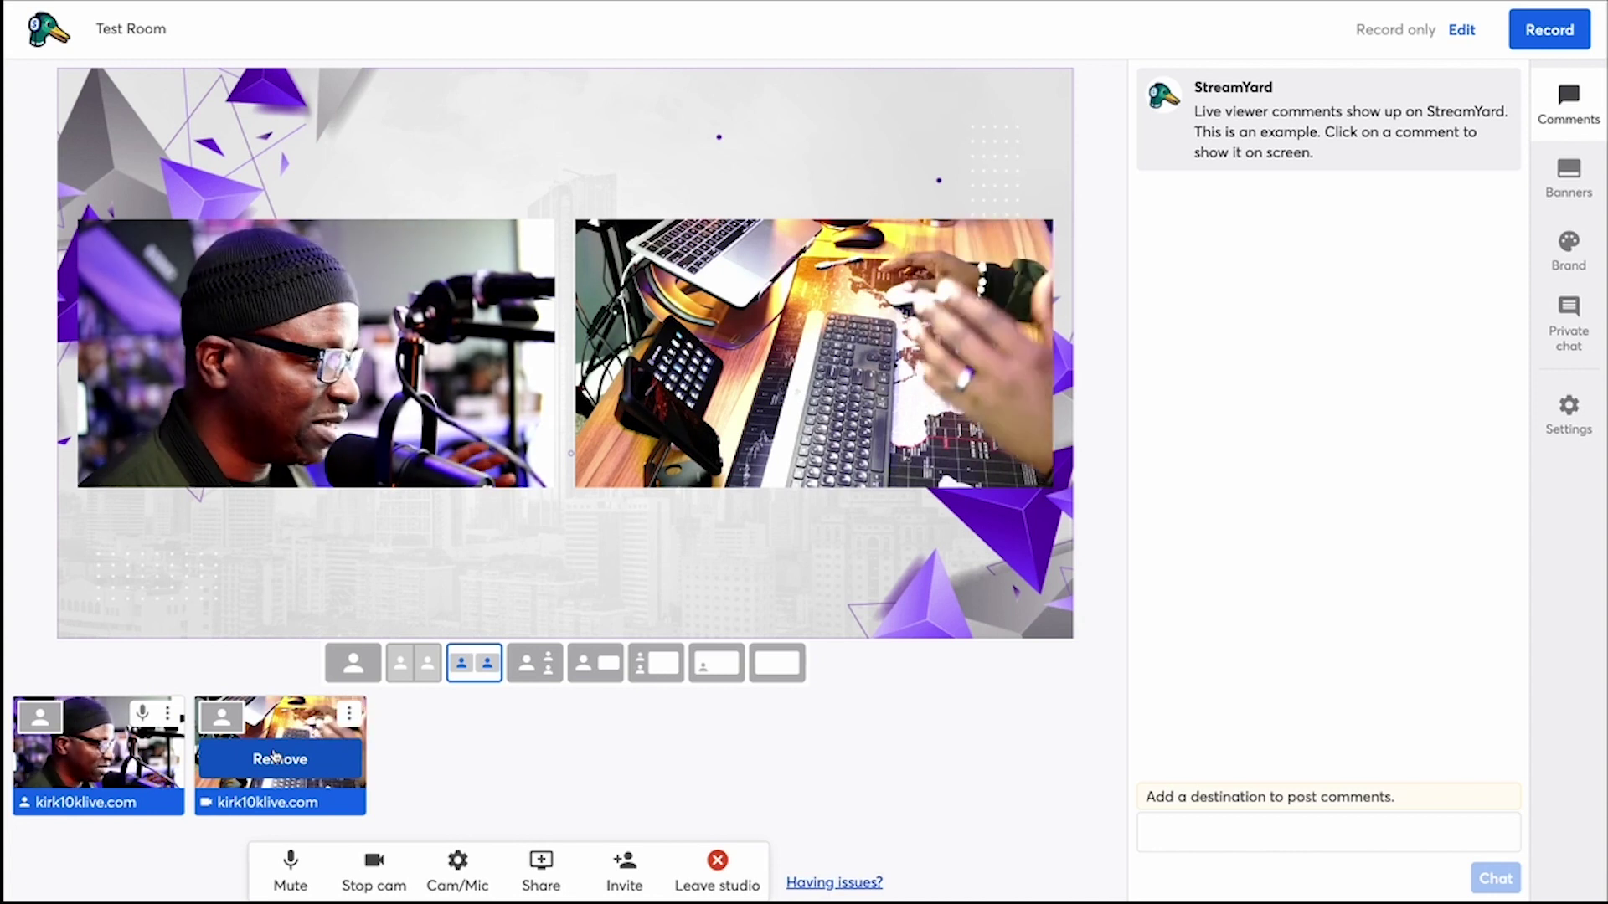
left_click(358, 664)
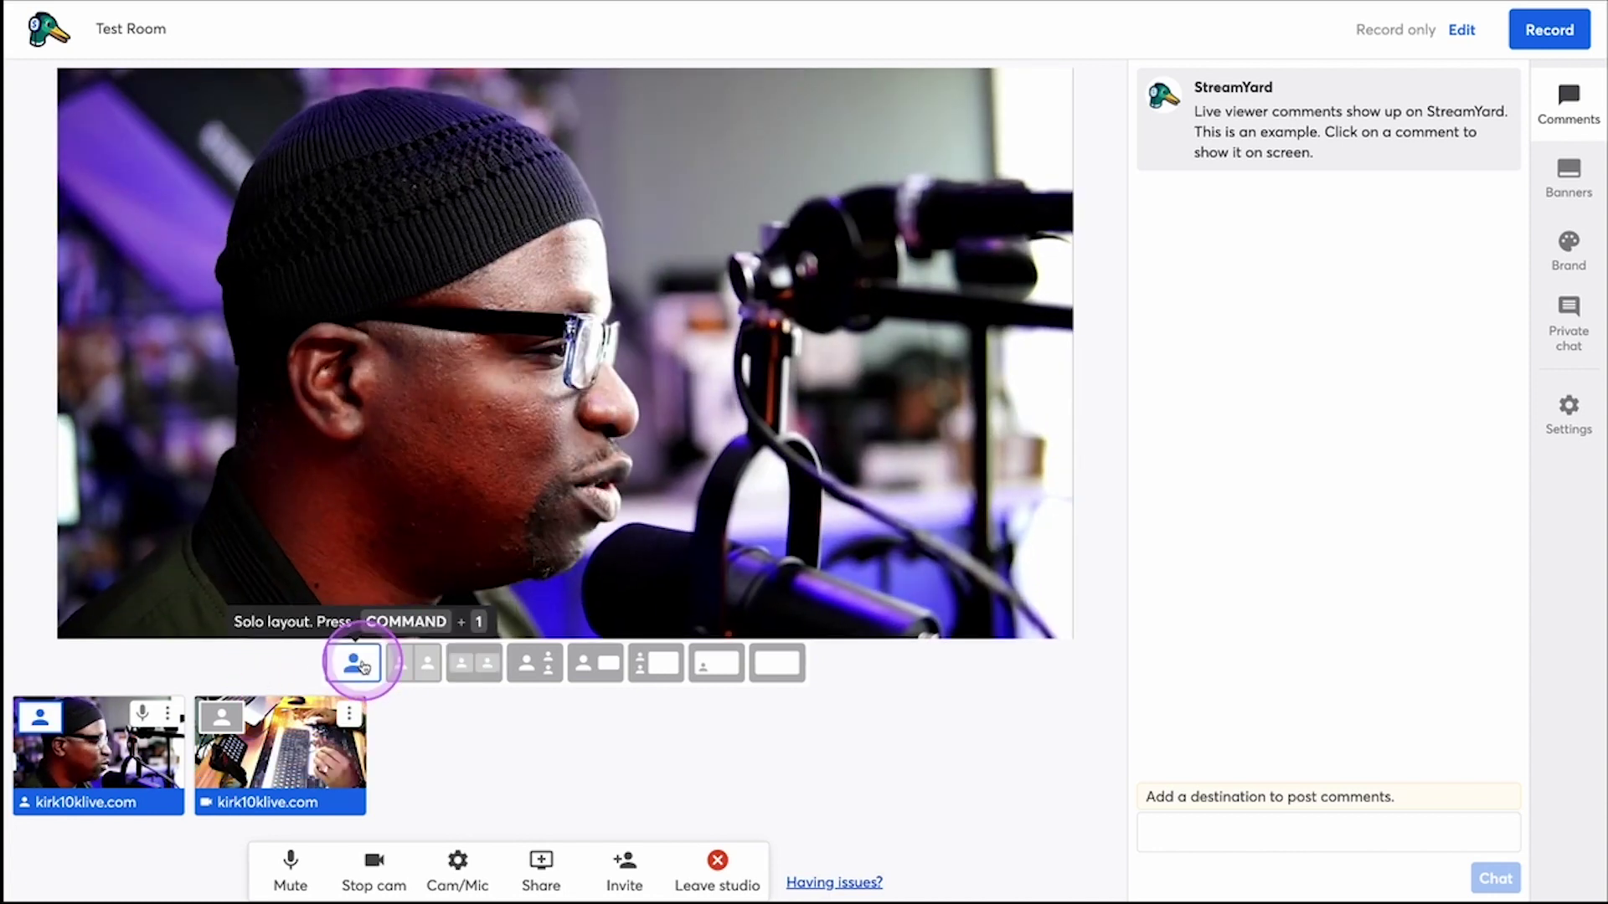
mouse_move(88, 731)
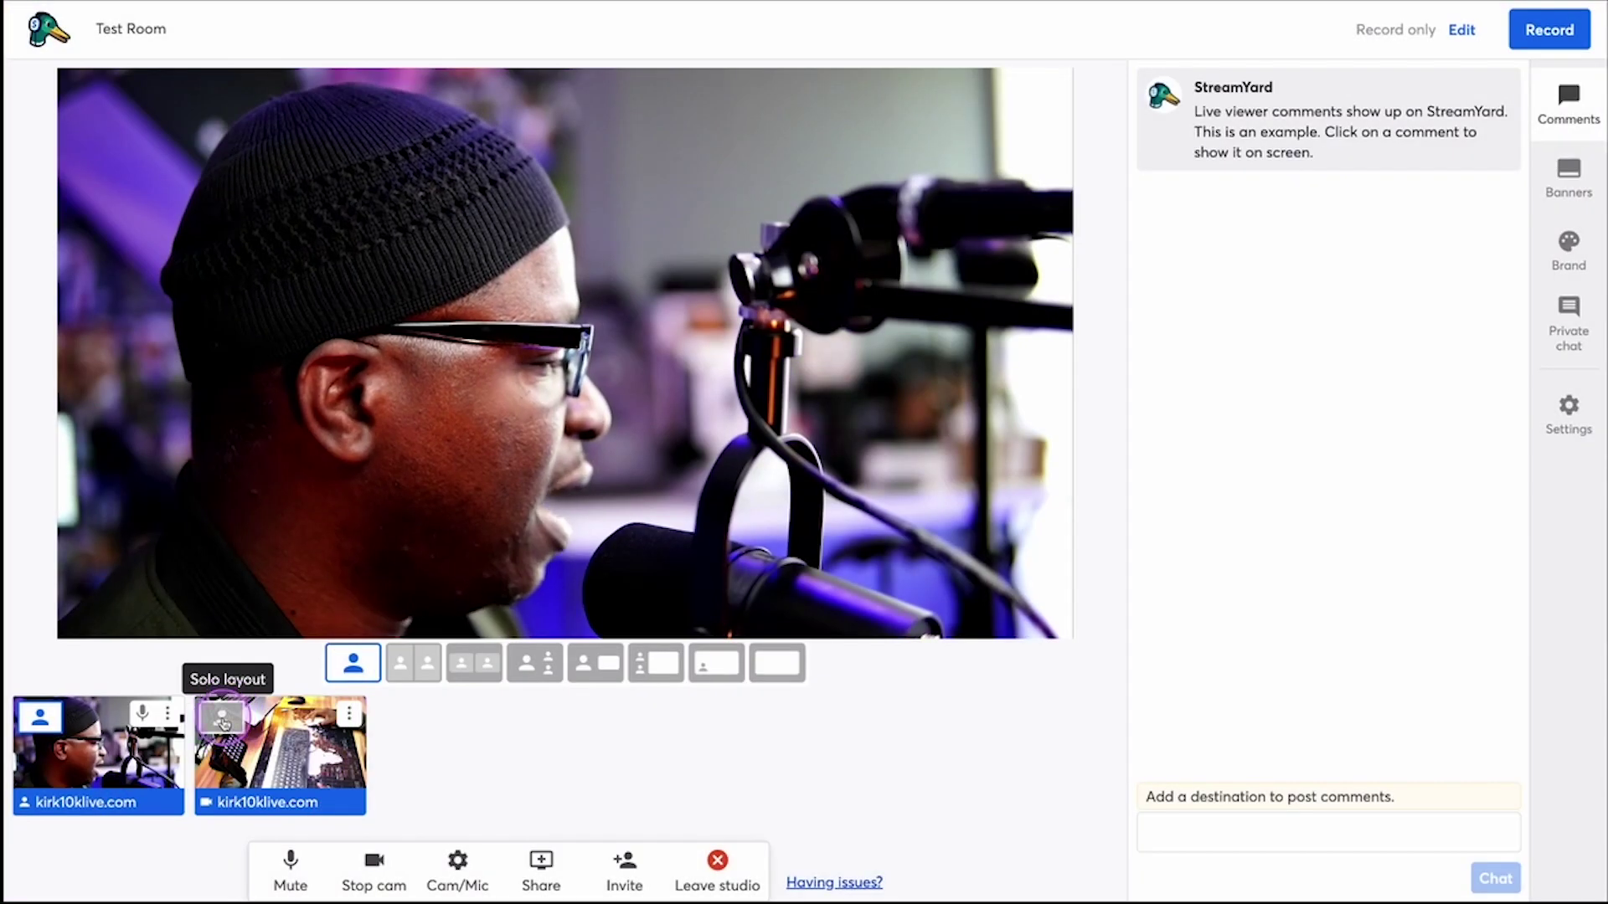
Alternate solo views between desk and host cameras, ending in the cropped side-by-side layout.
left_click(224, 721)
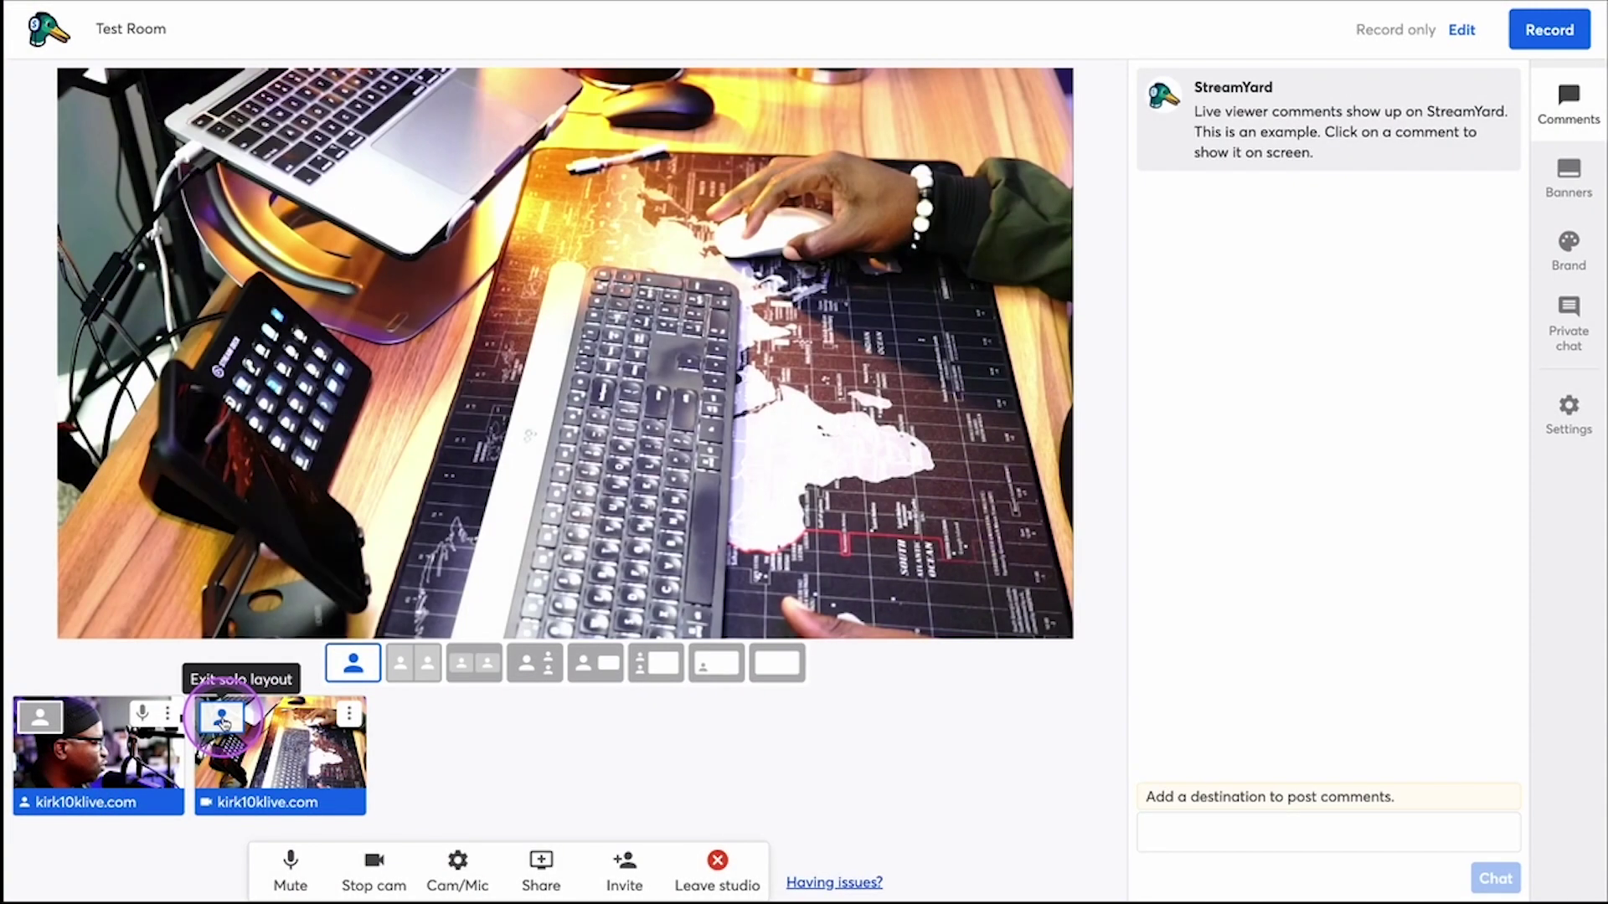
left_click(34, 719)
left_click(222, 720)
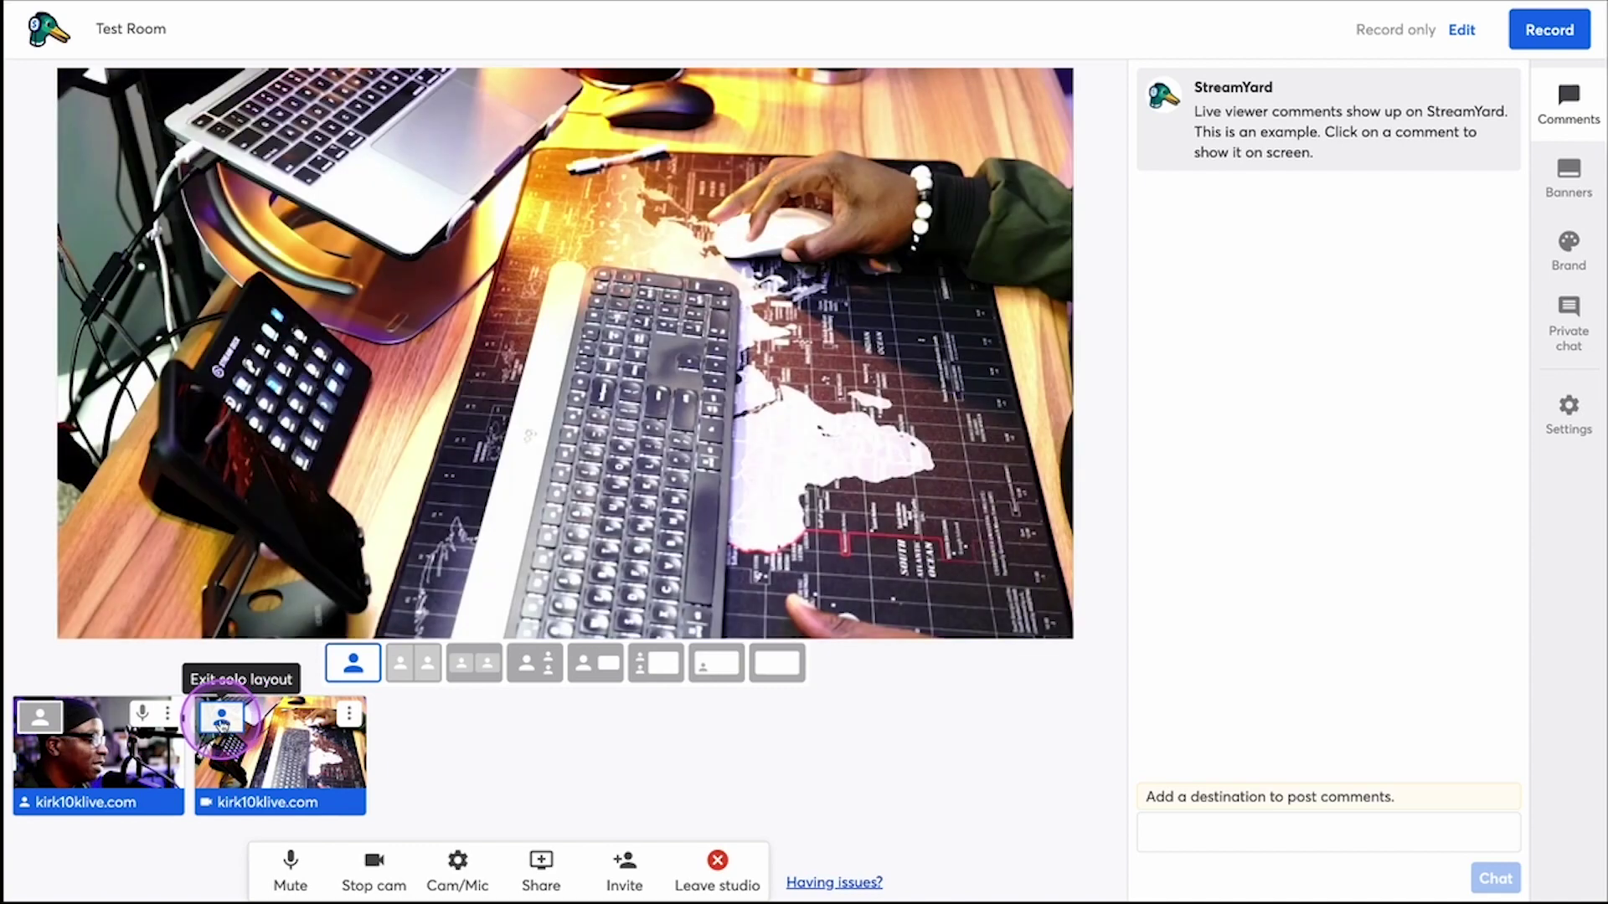
left_click(40, 719)
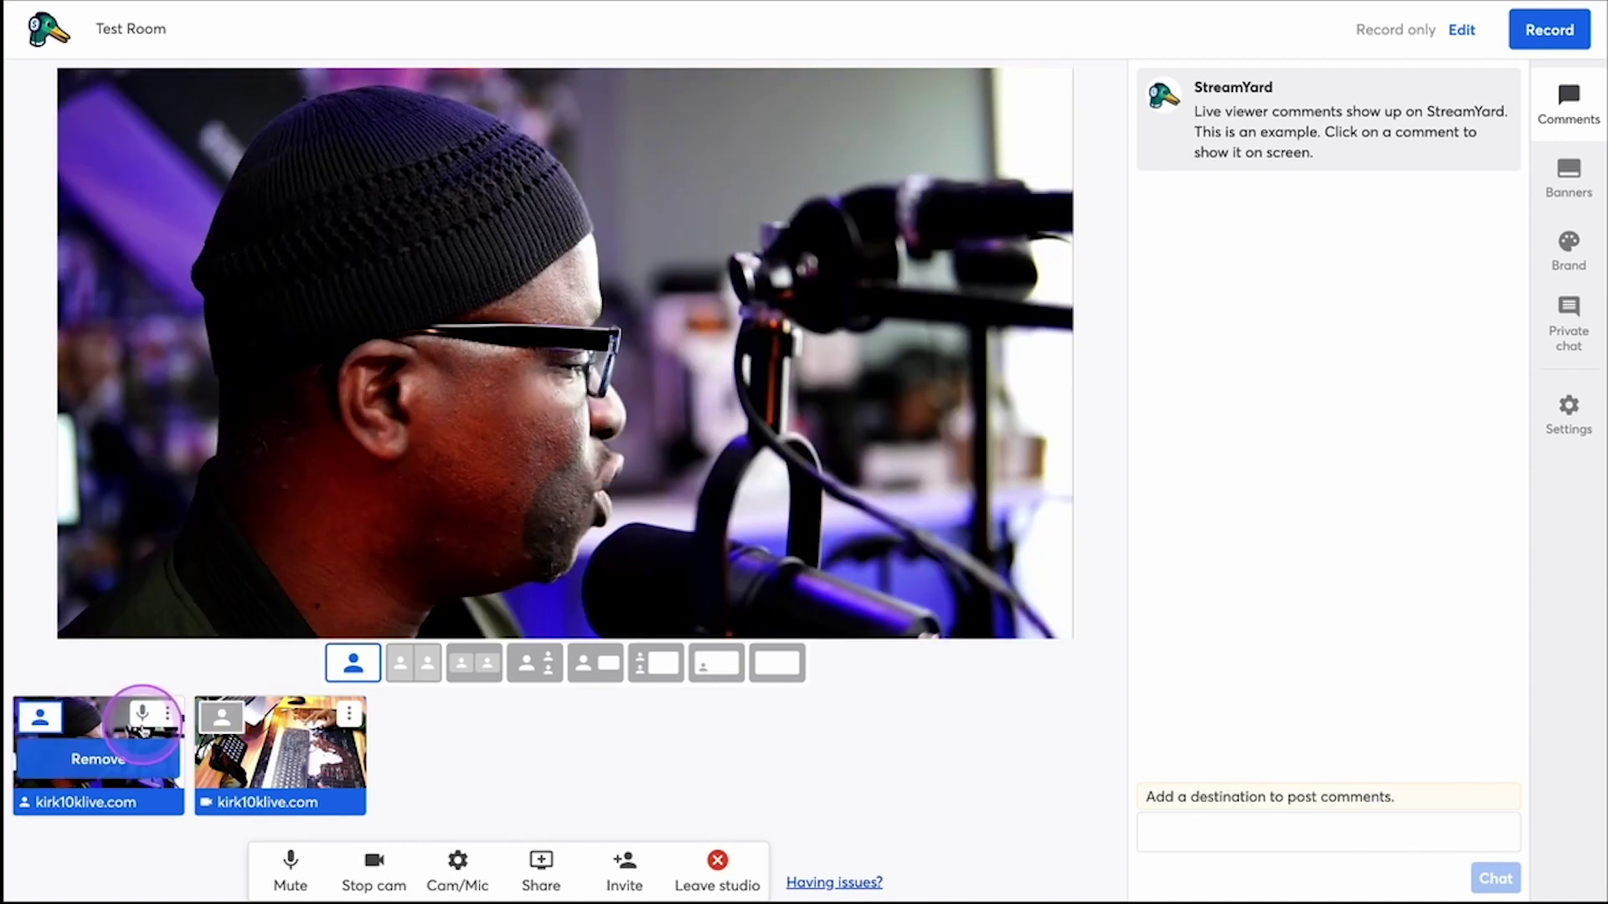
left_click(221, 718)
left_click(40, 717)
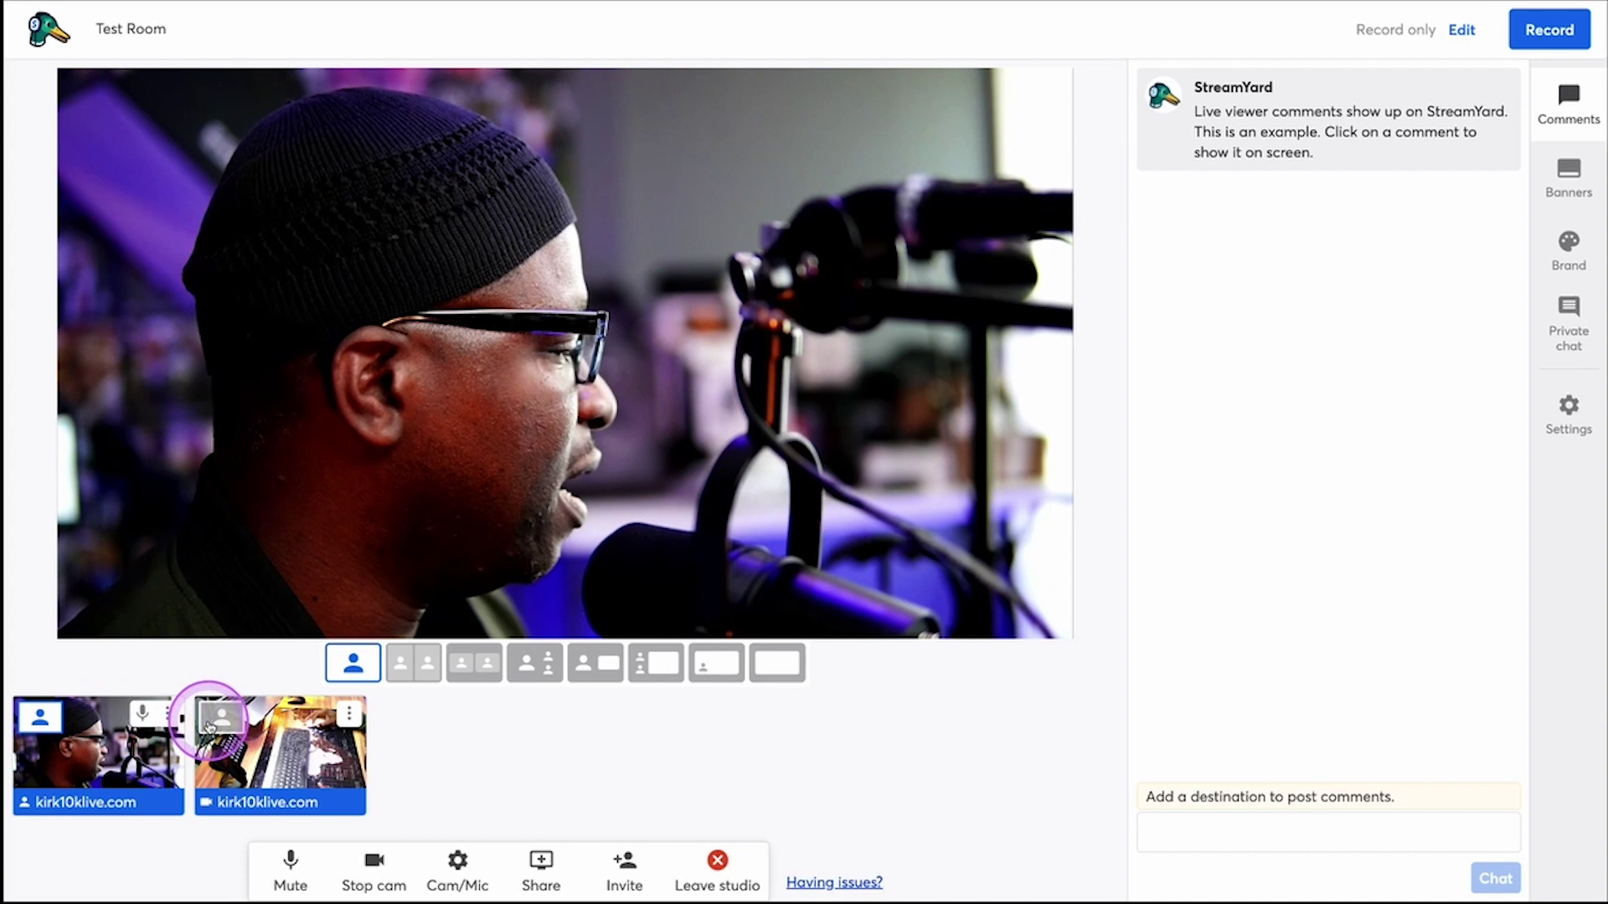
left_click(211, 722)
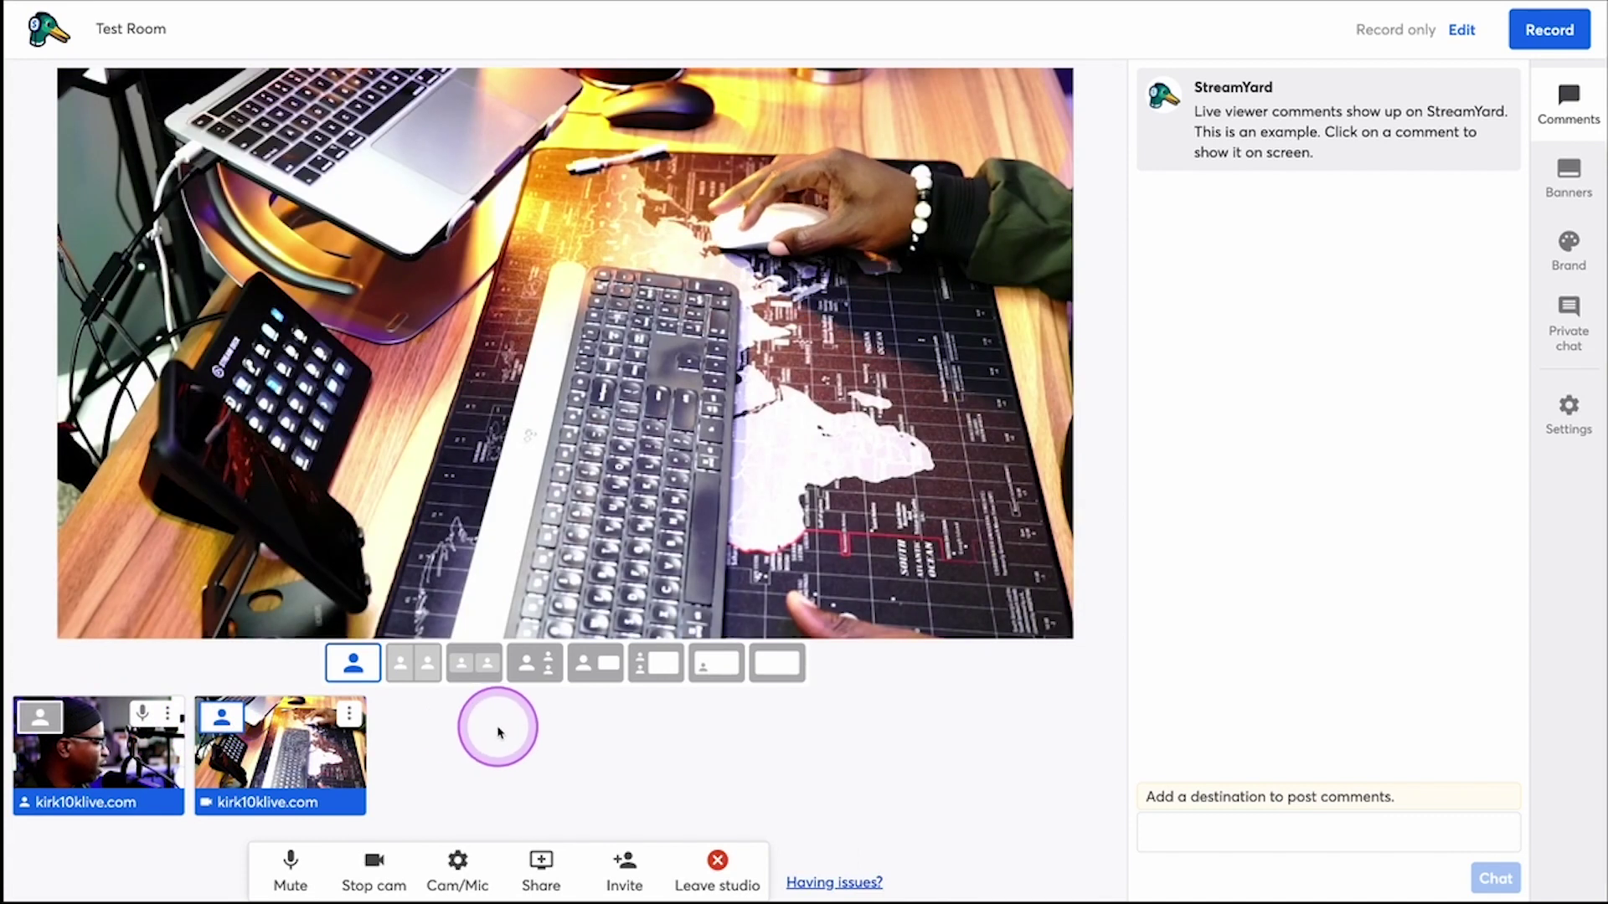
left_click(413, 668)
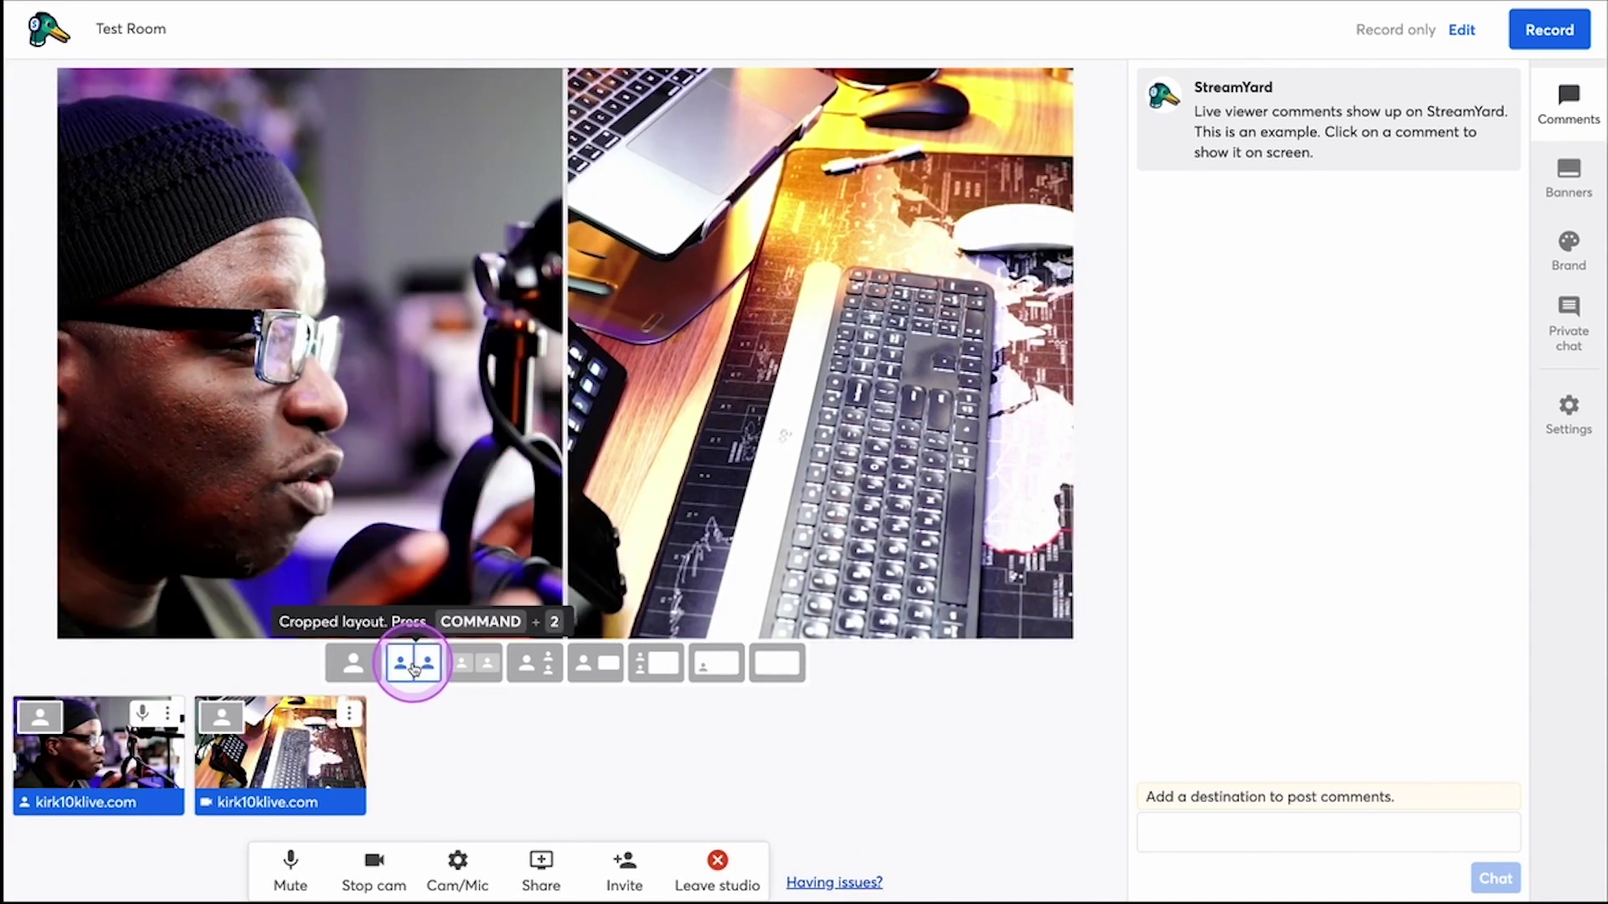
Try the Group layout, then use Spotlight with the desk camera large and the host inset.
left_click(484, 663)
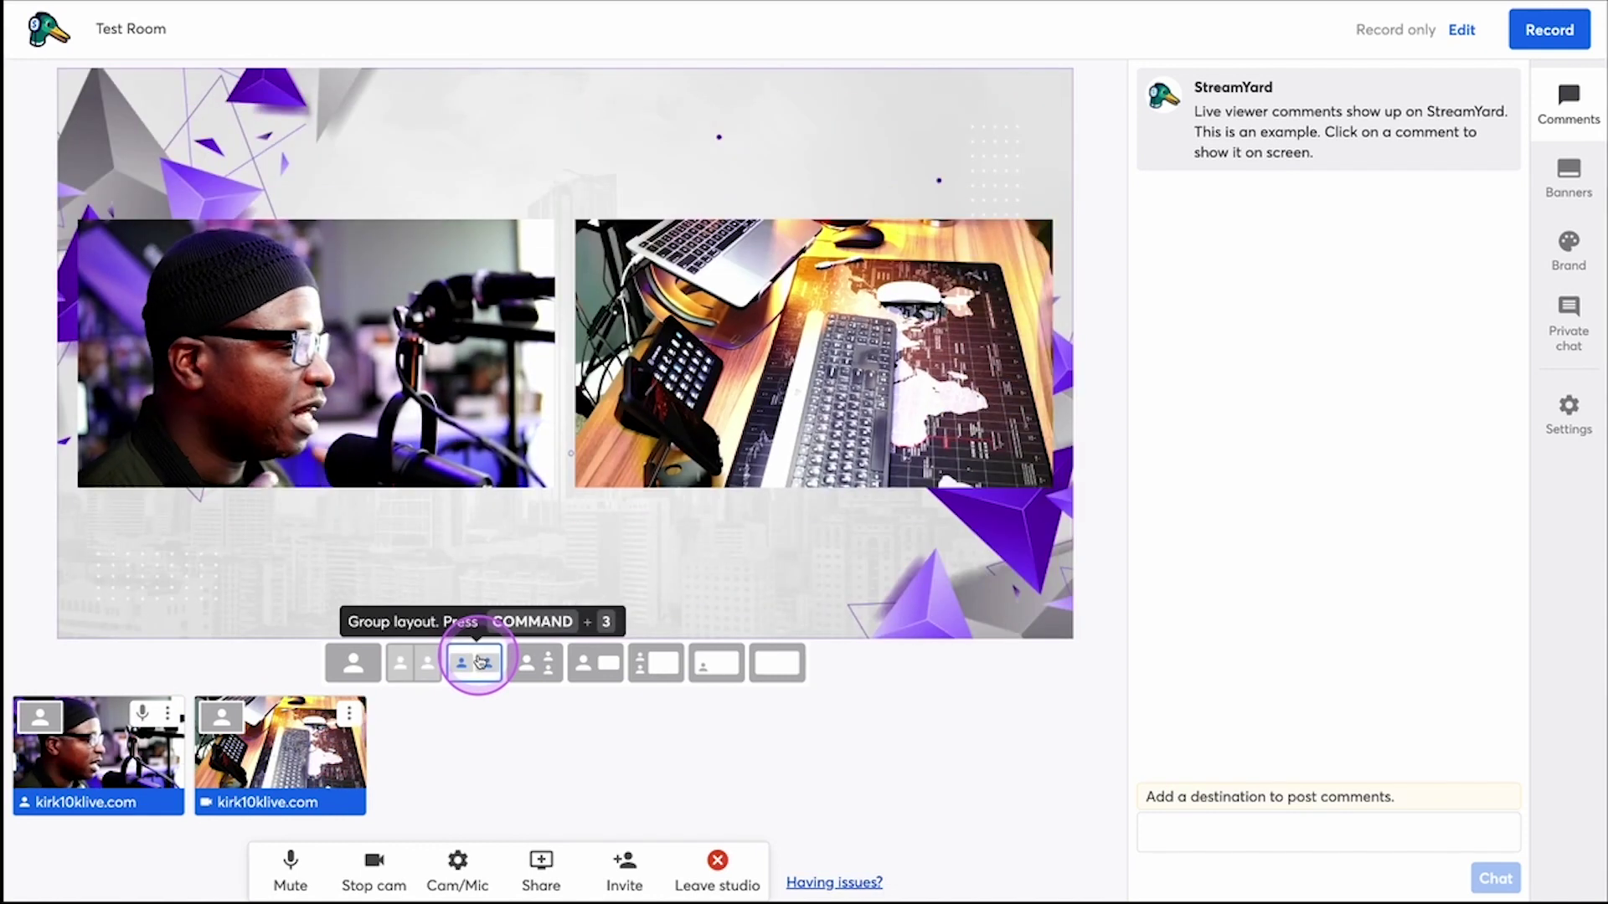
left_click(541, 663)
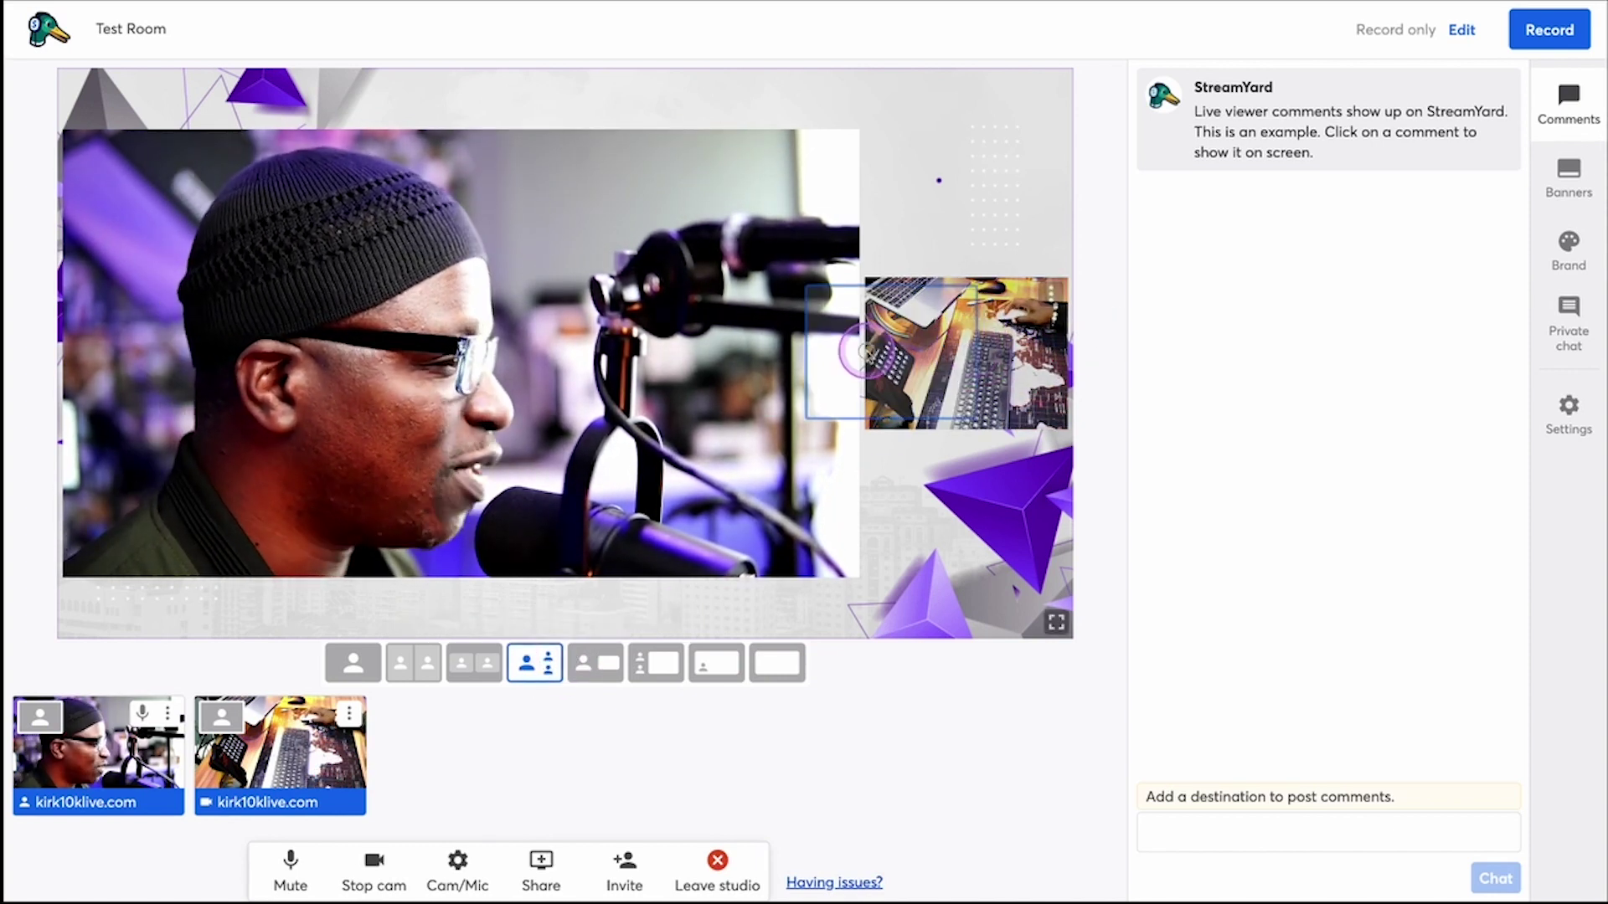
left_click(867, 351)
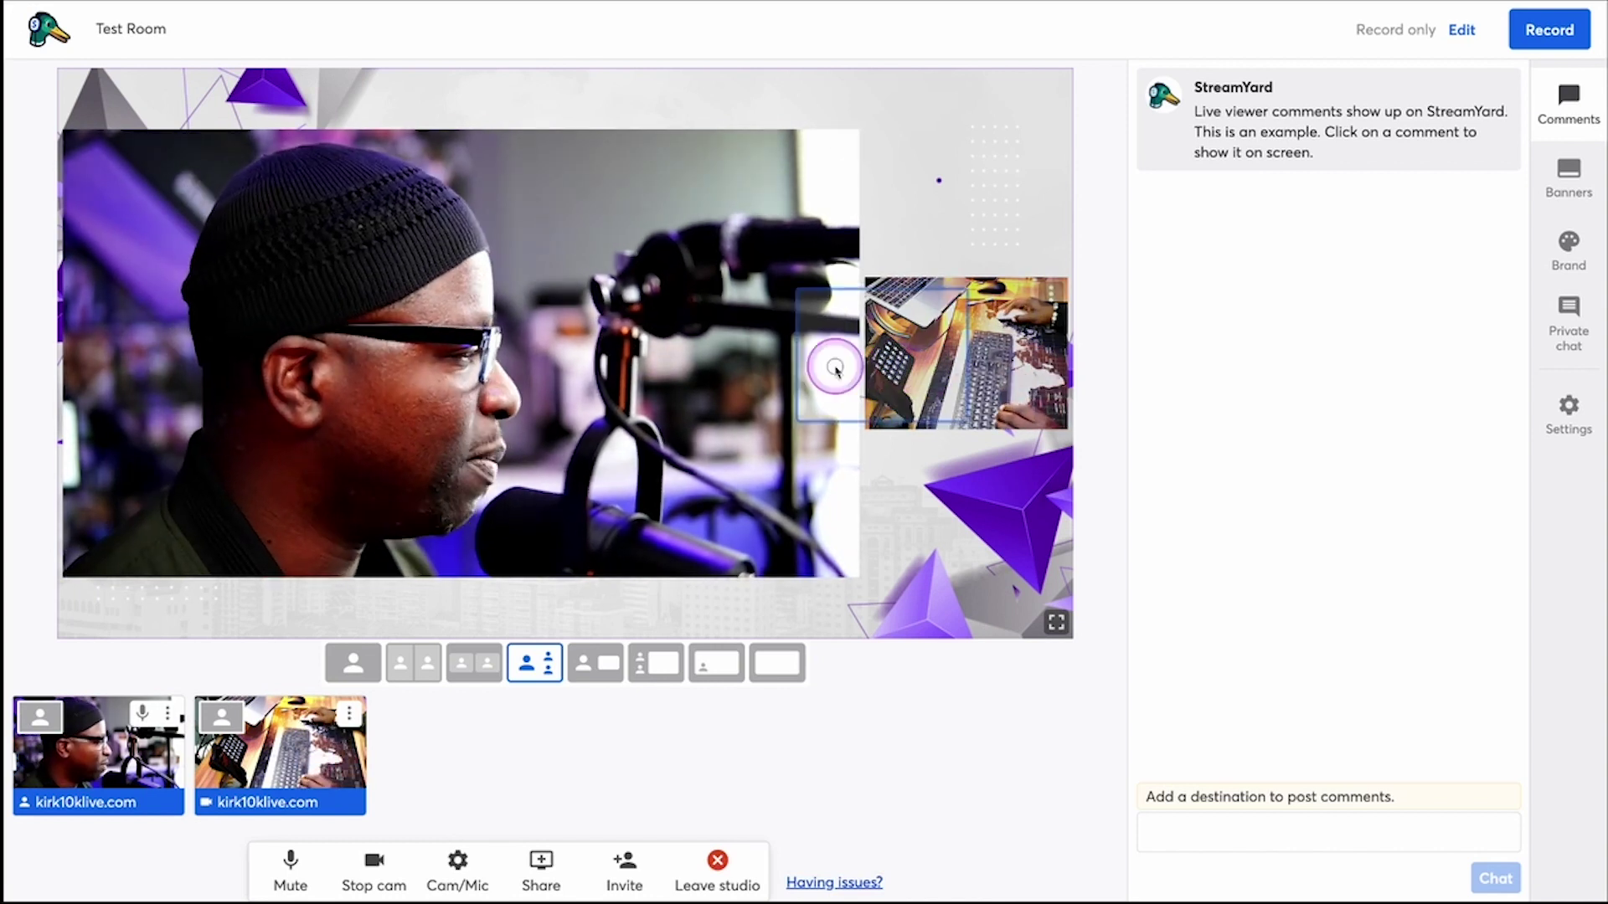
left_click(926, 362)
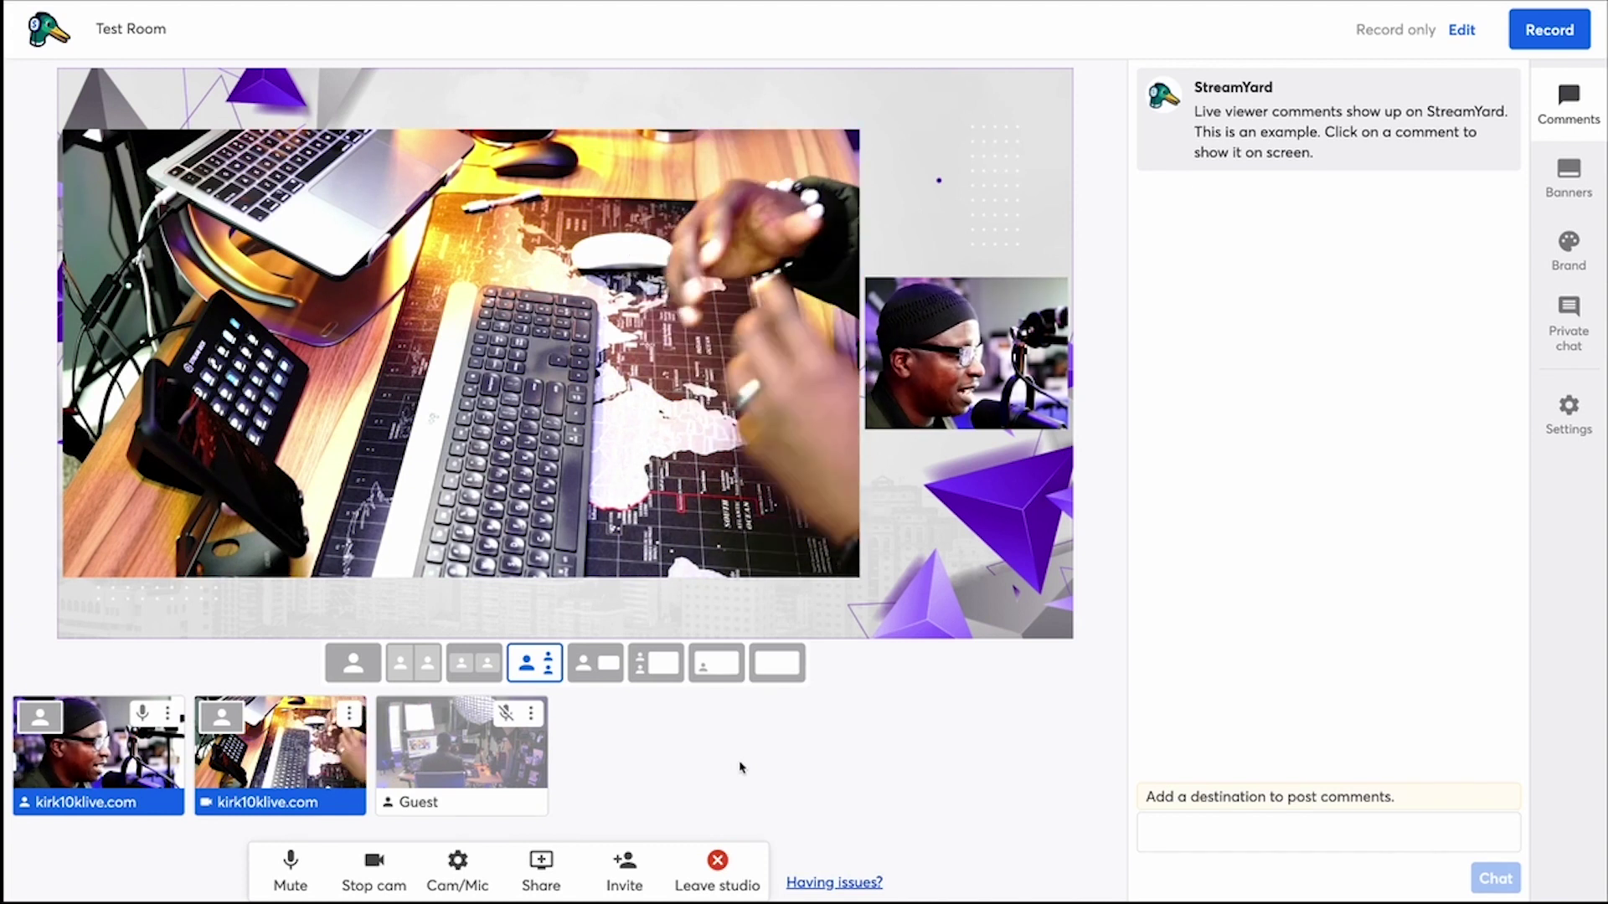
Add the guest's video and cycle solo views across all cameras, ending with the Guest alone.
mouse_move(440, 746)
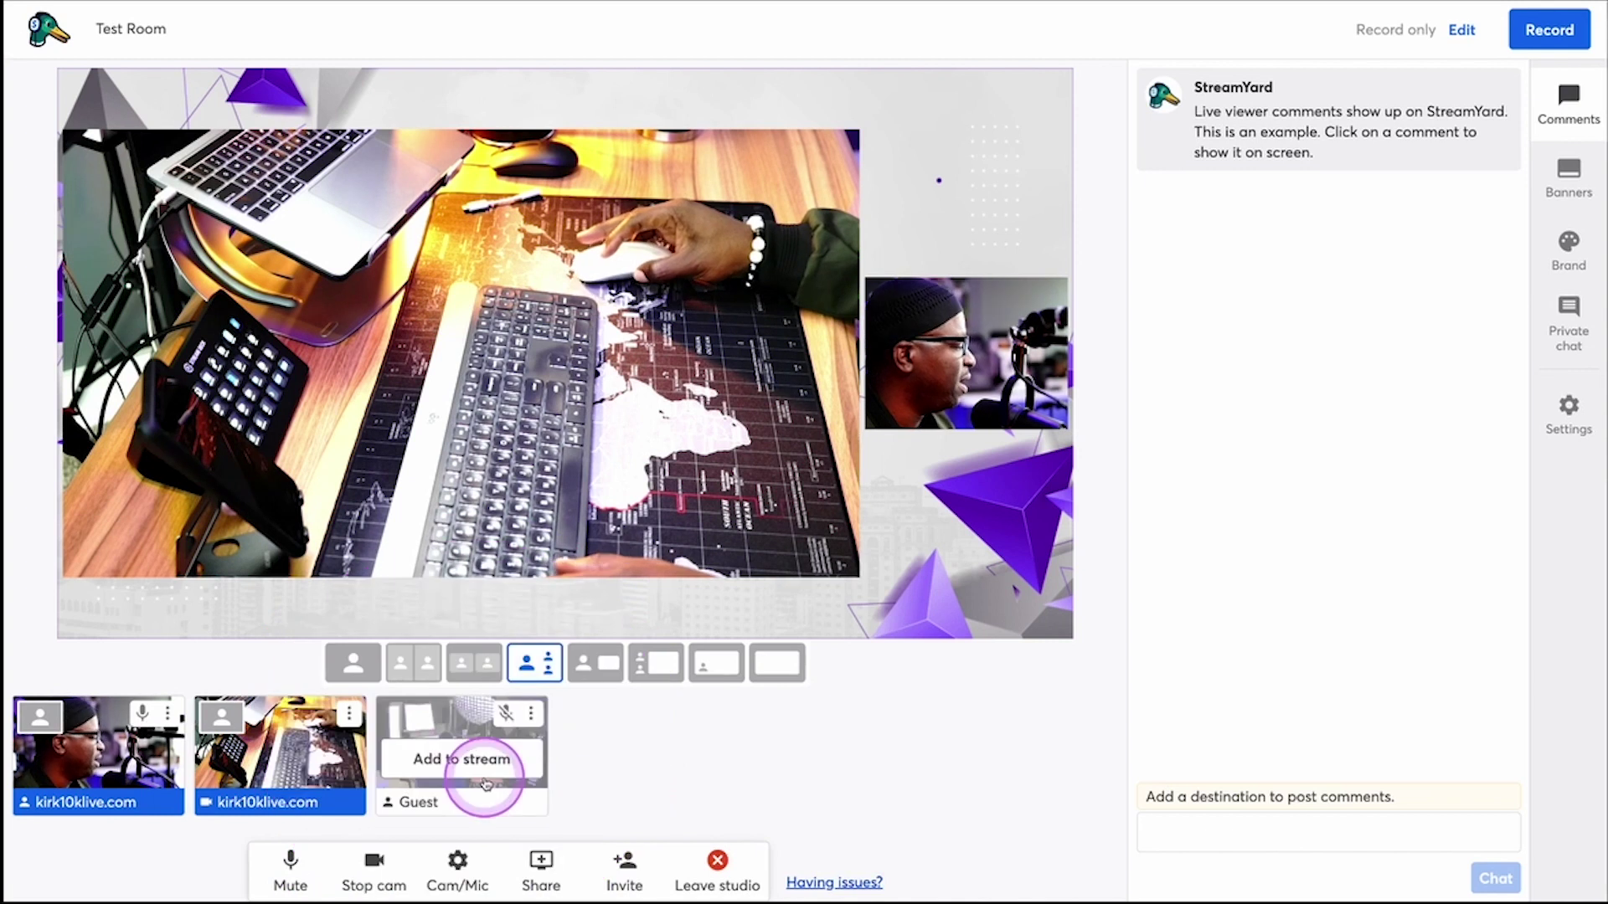
left_click(466, 760)
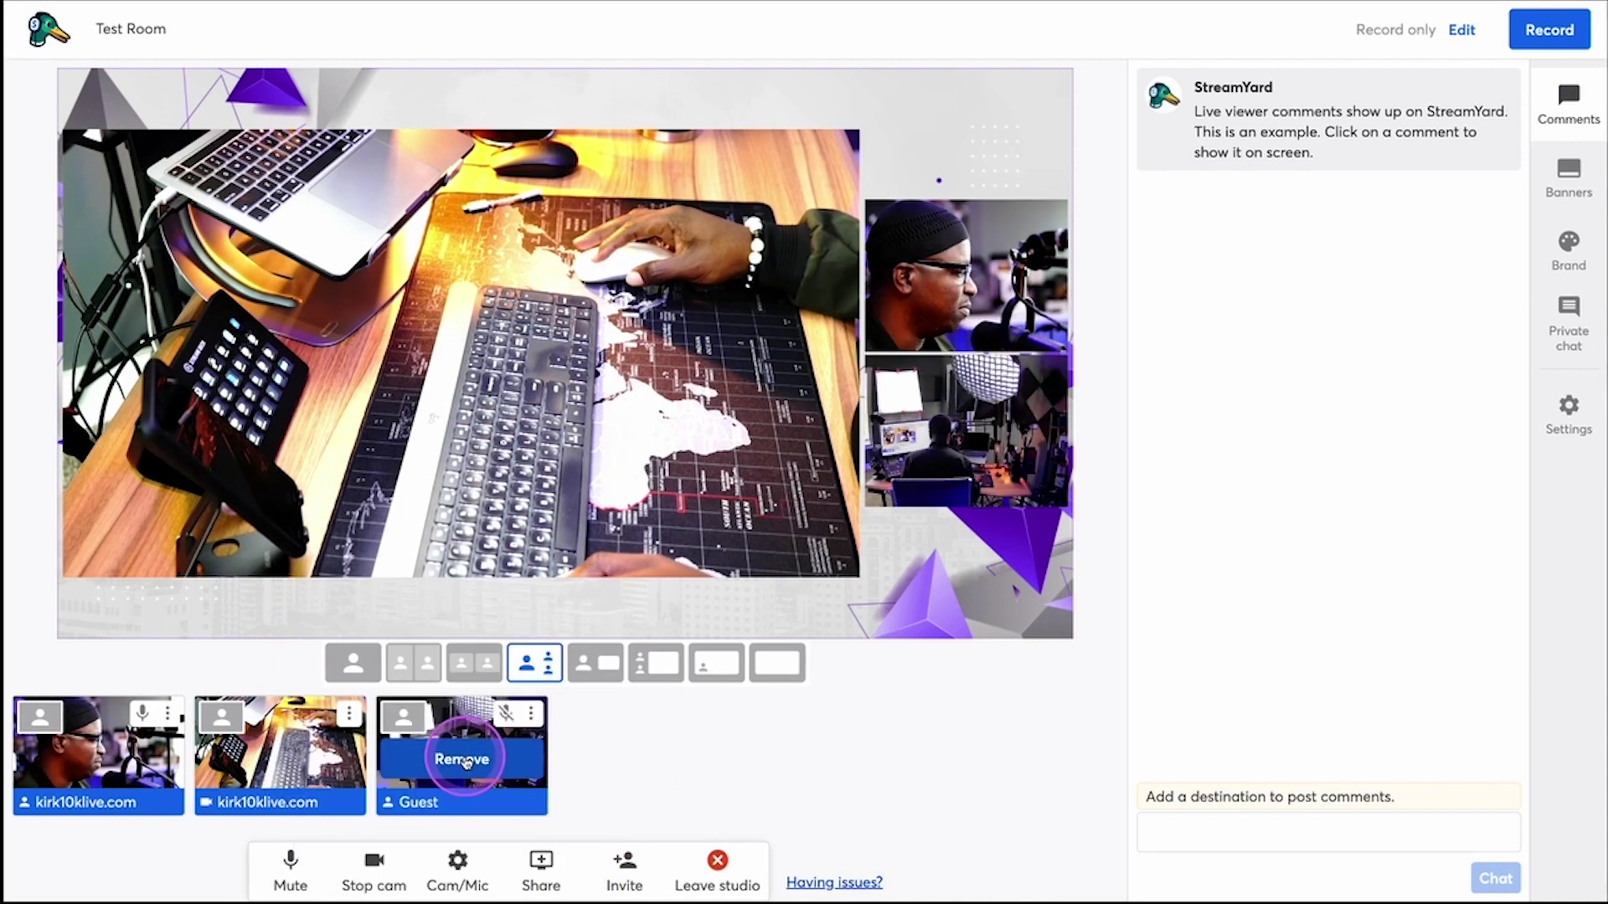
left_click(403, 722)
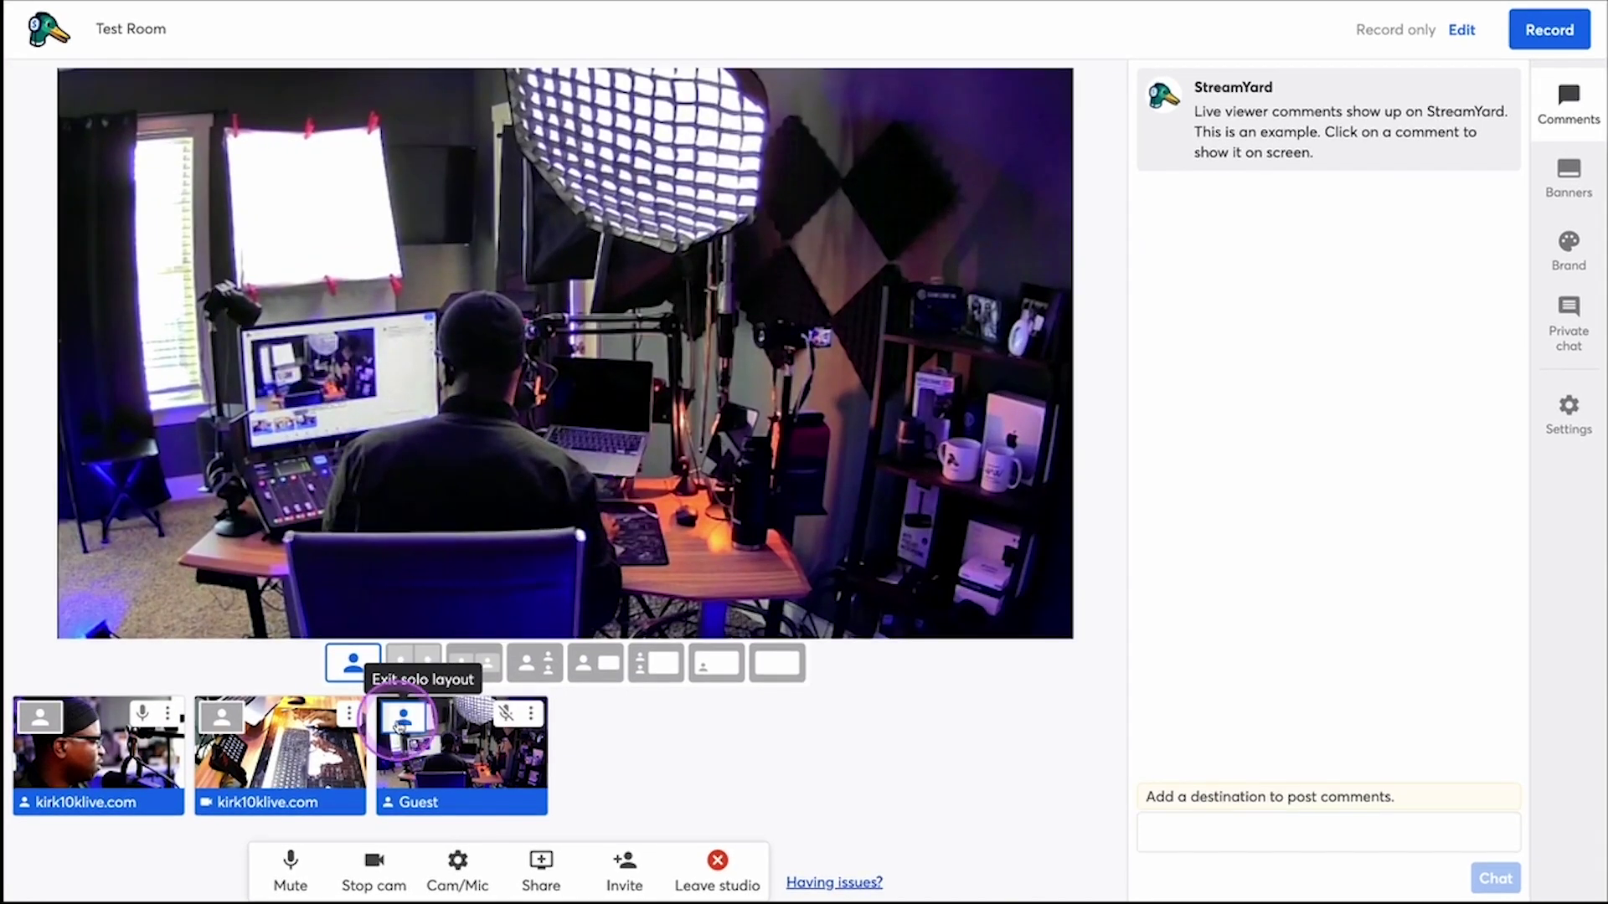
left_click(219, 718)
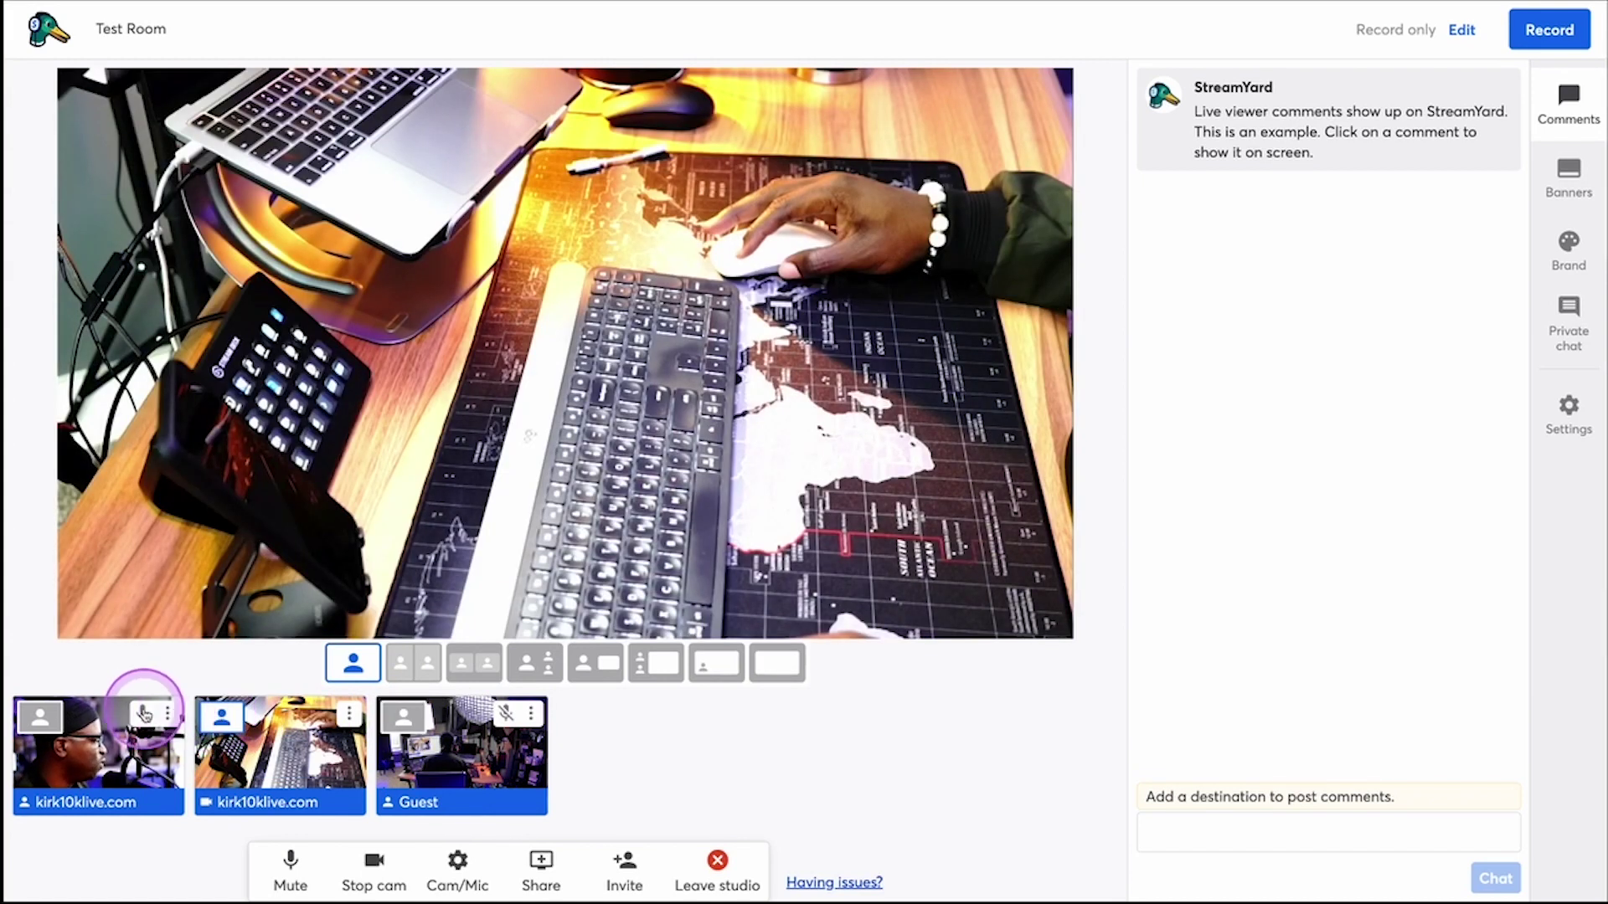
left_click(44, 717)
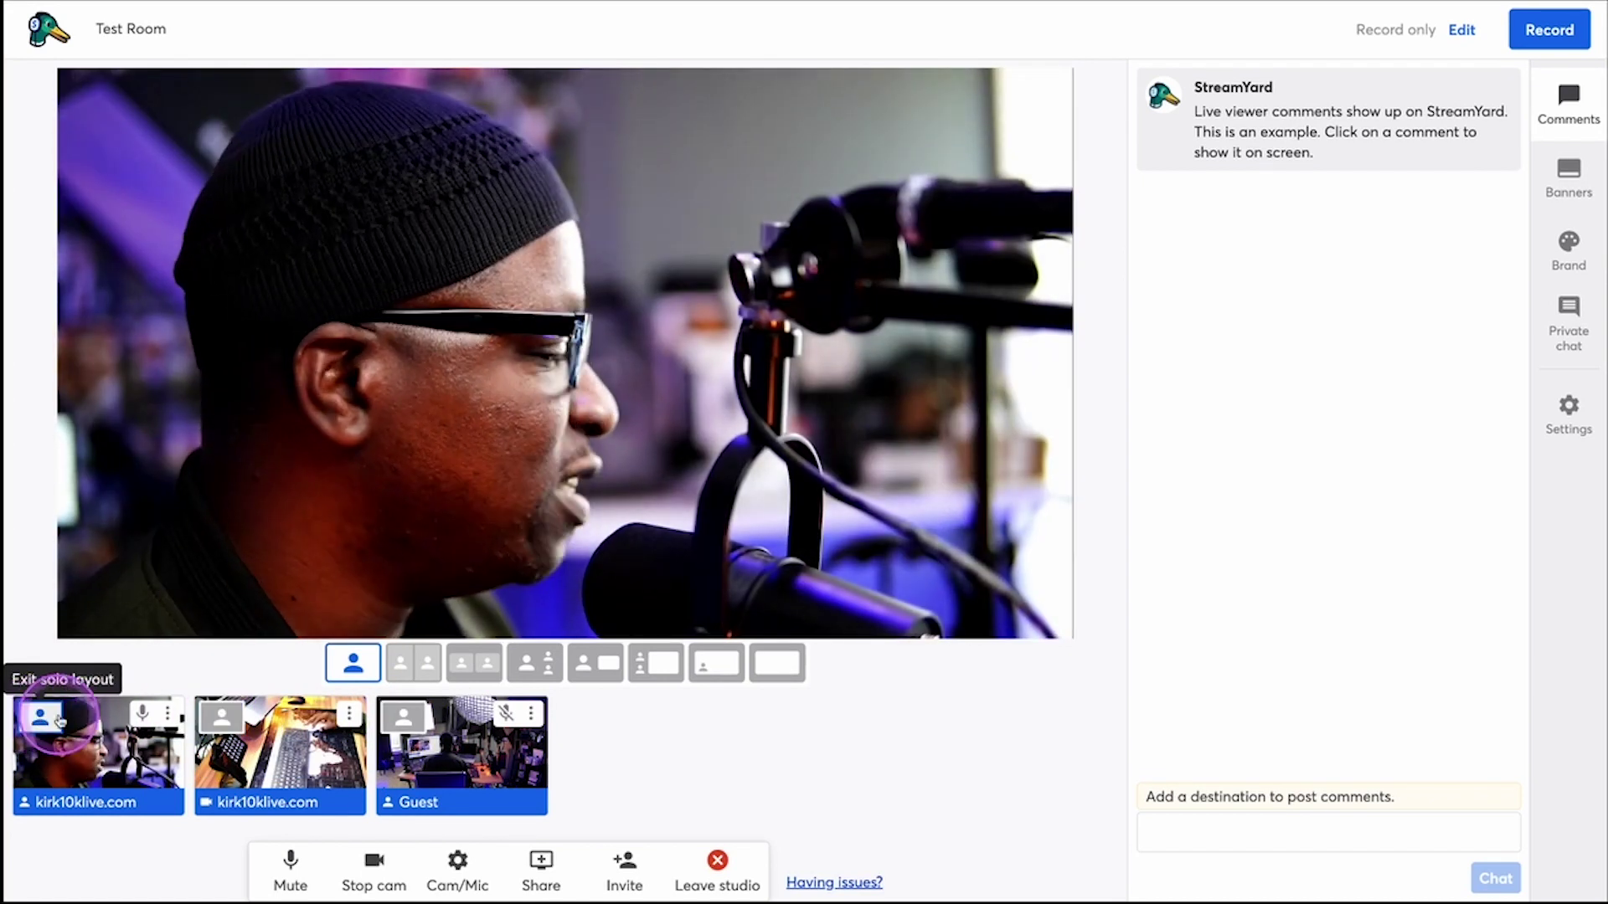
left_click(221, 717)
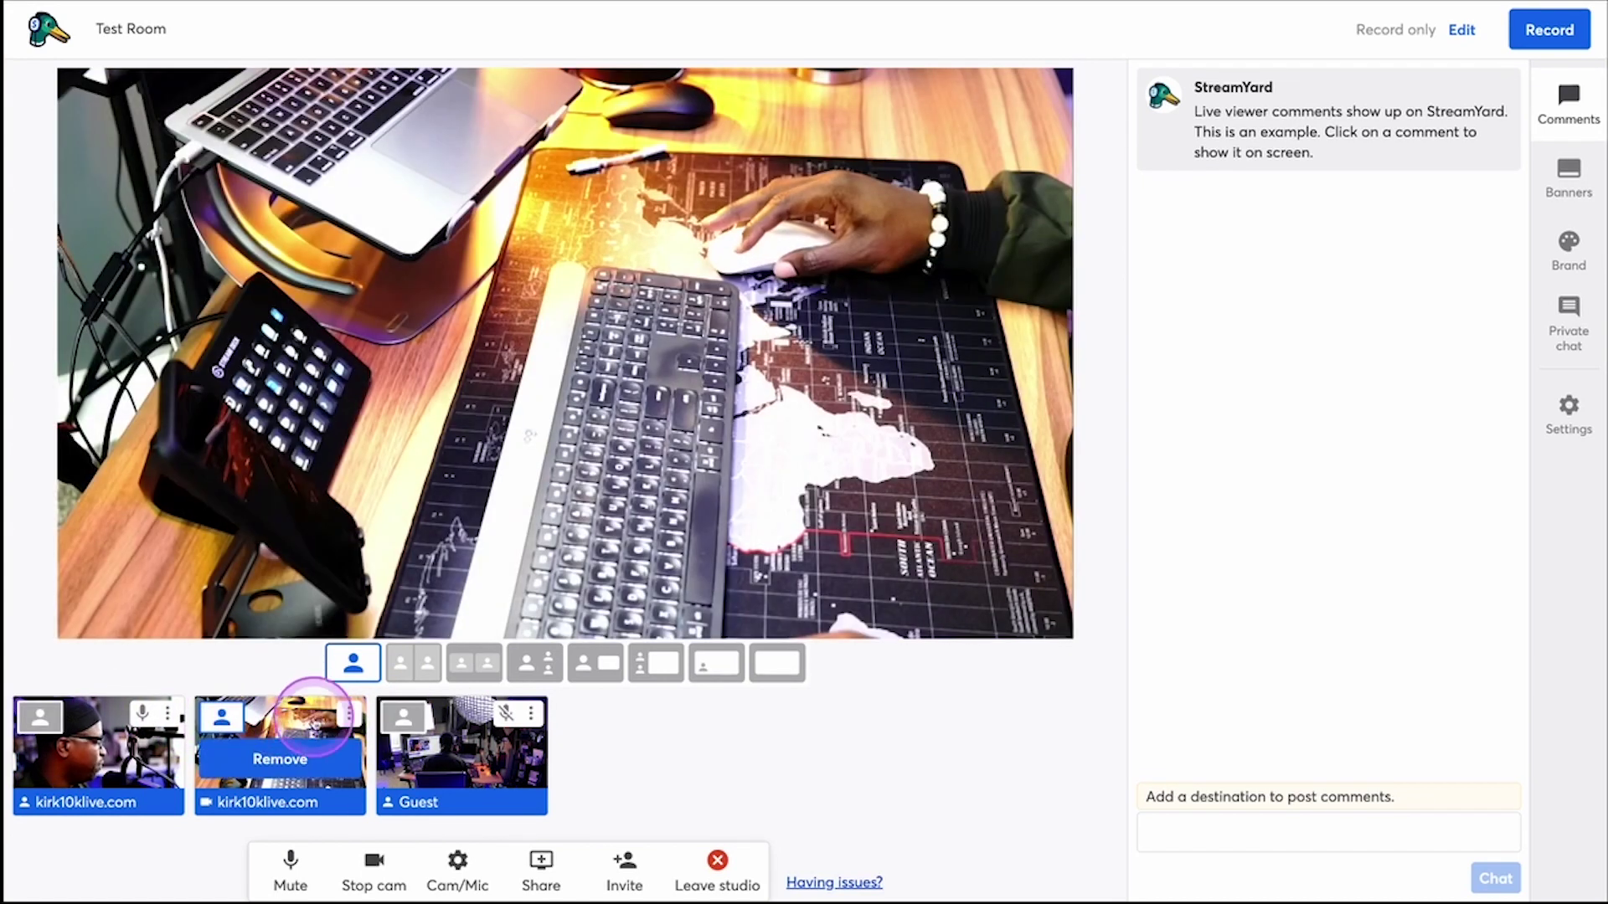
left_click(404, 719)
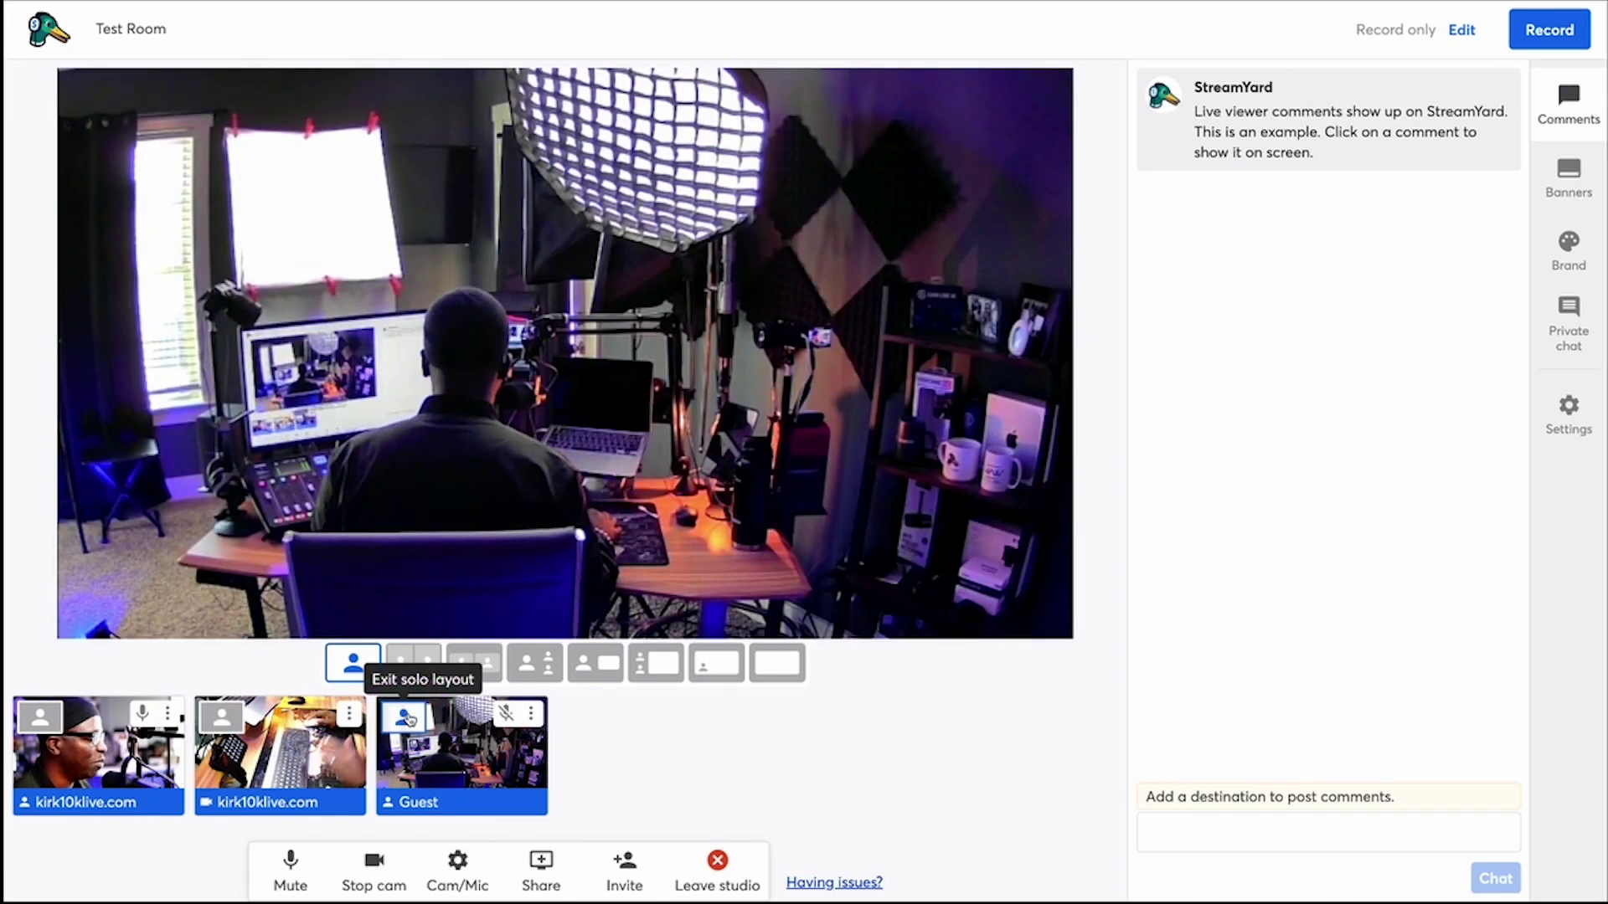
left_click(220, 717)
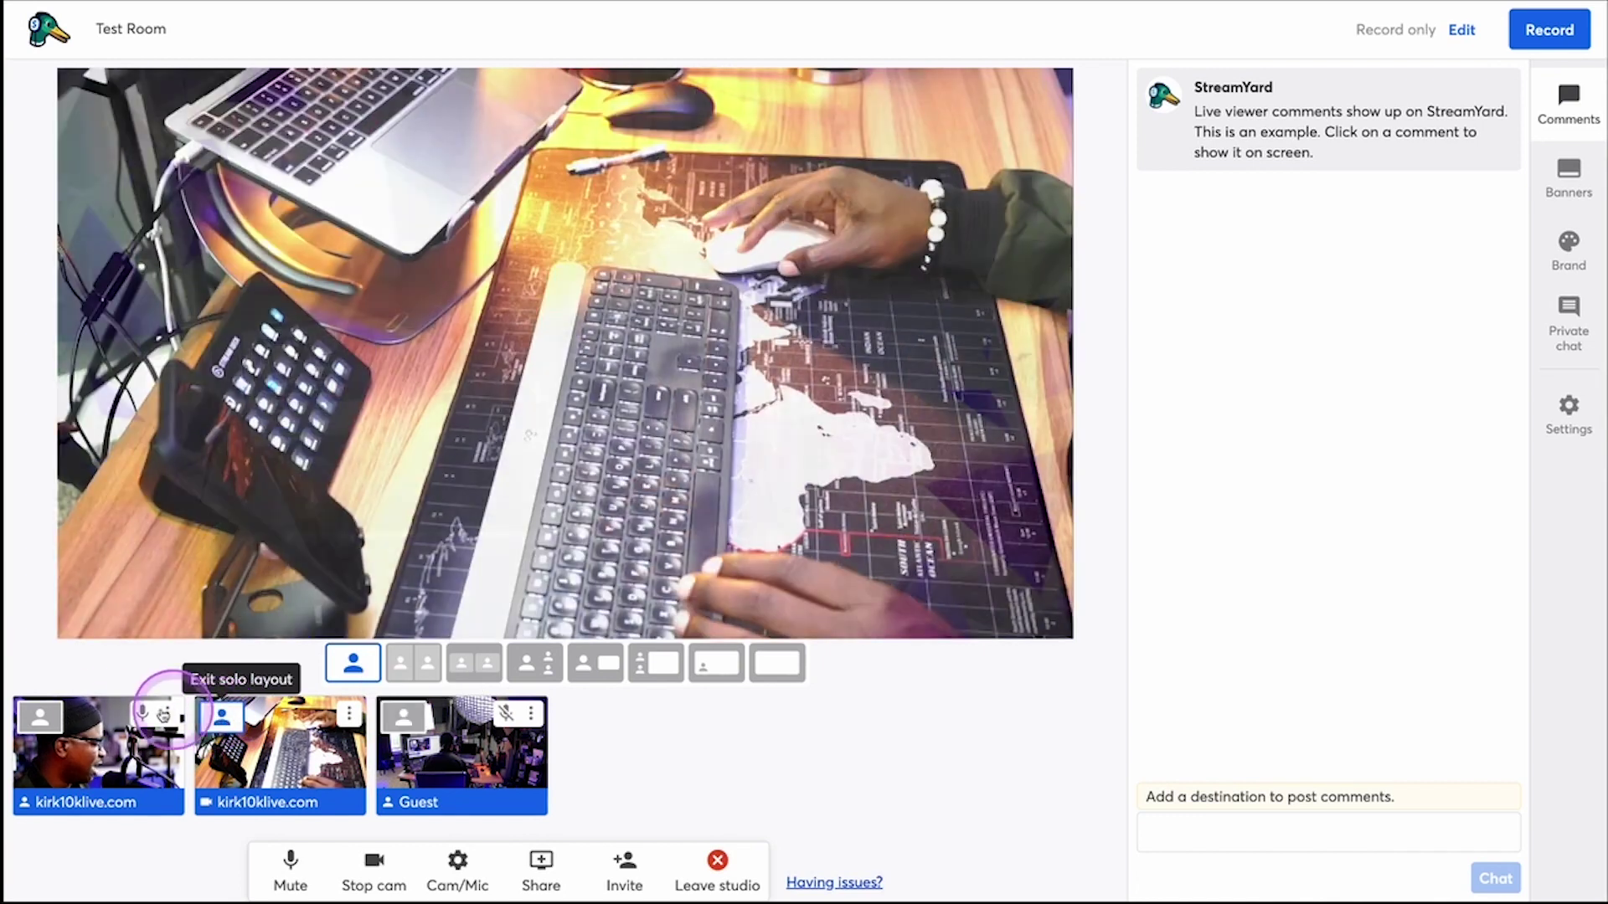
left_click(41, 718)
left_click(402, 719)
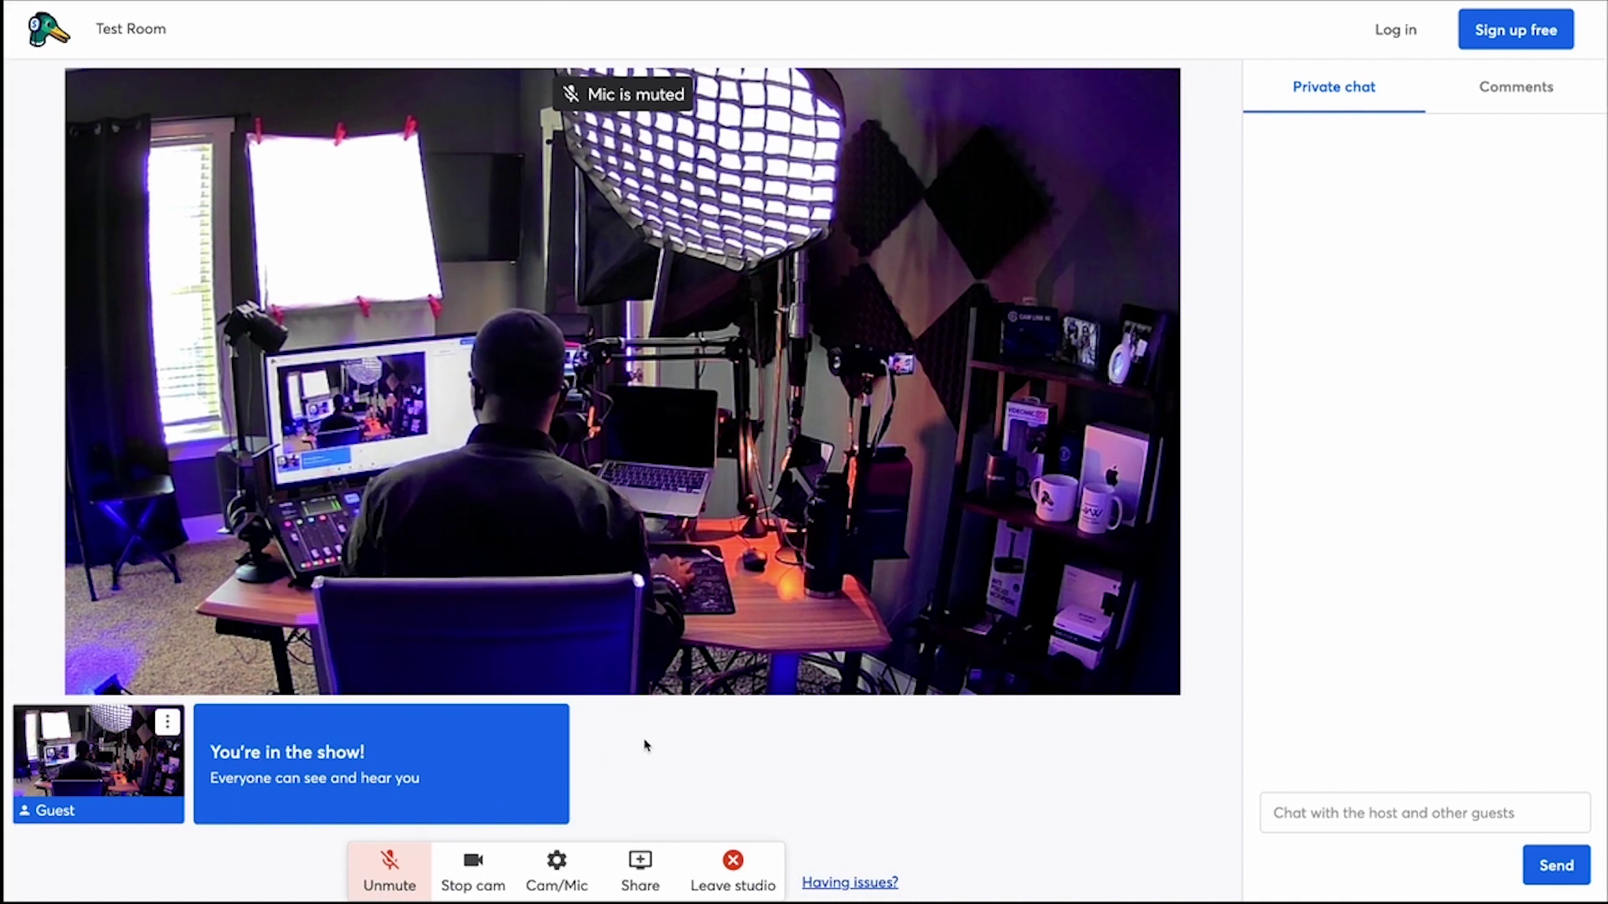
In the guest view, review Cam/Mic settings, then open Share (Slides, Video file, Share screen).
left_click(644, 745)
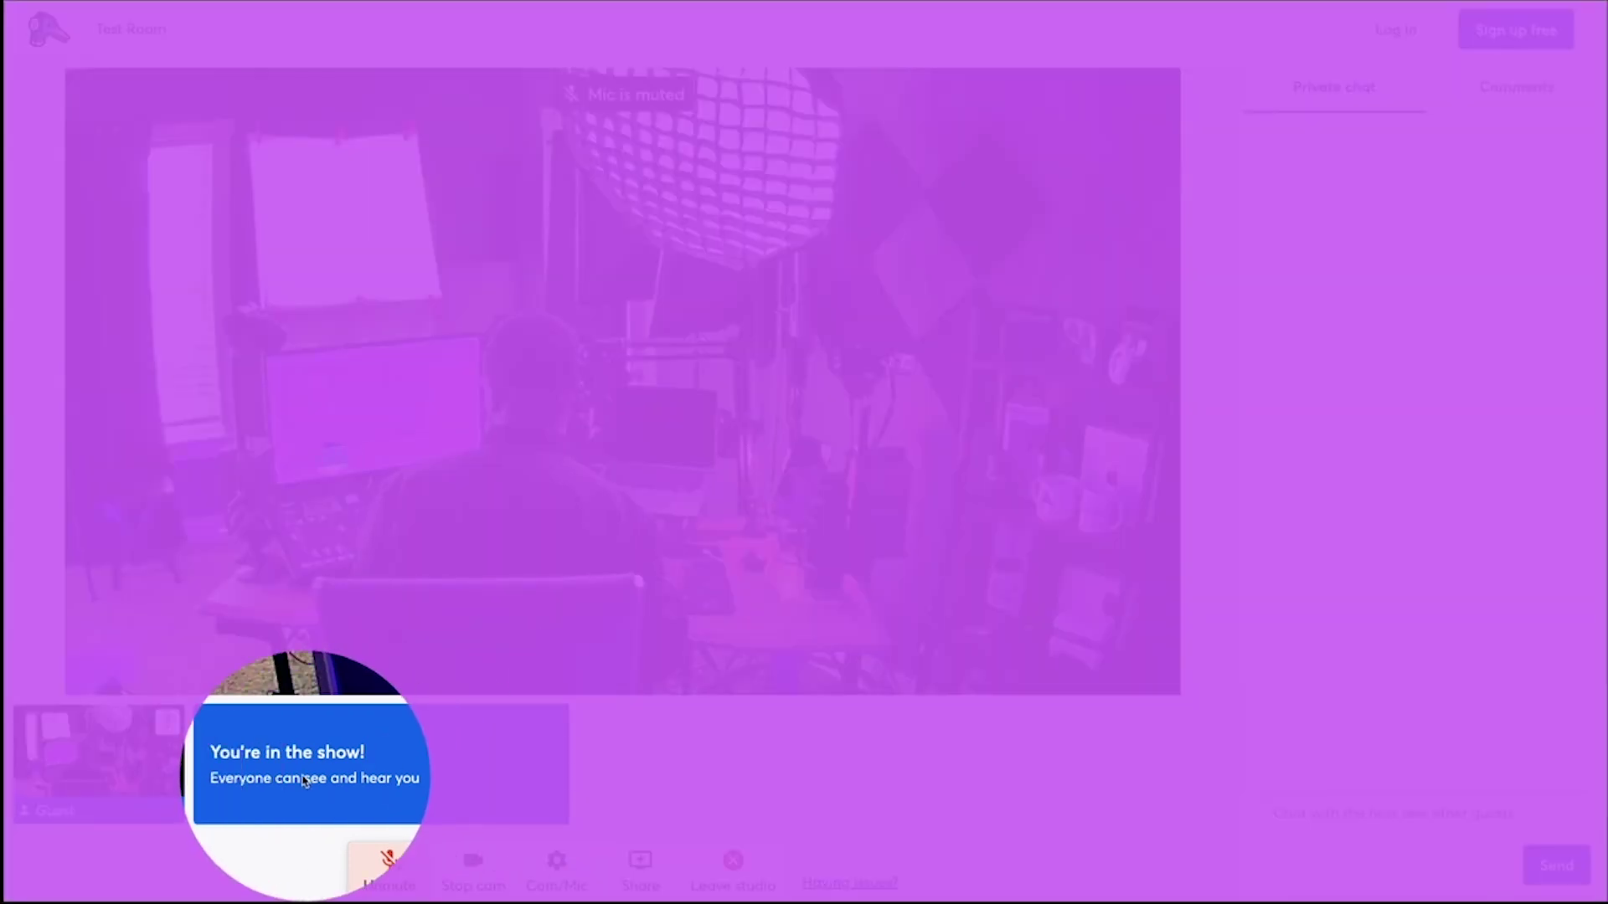
left_click(514, 764)
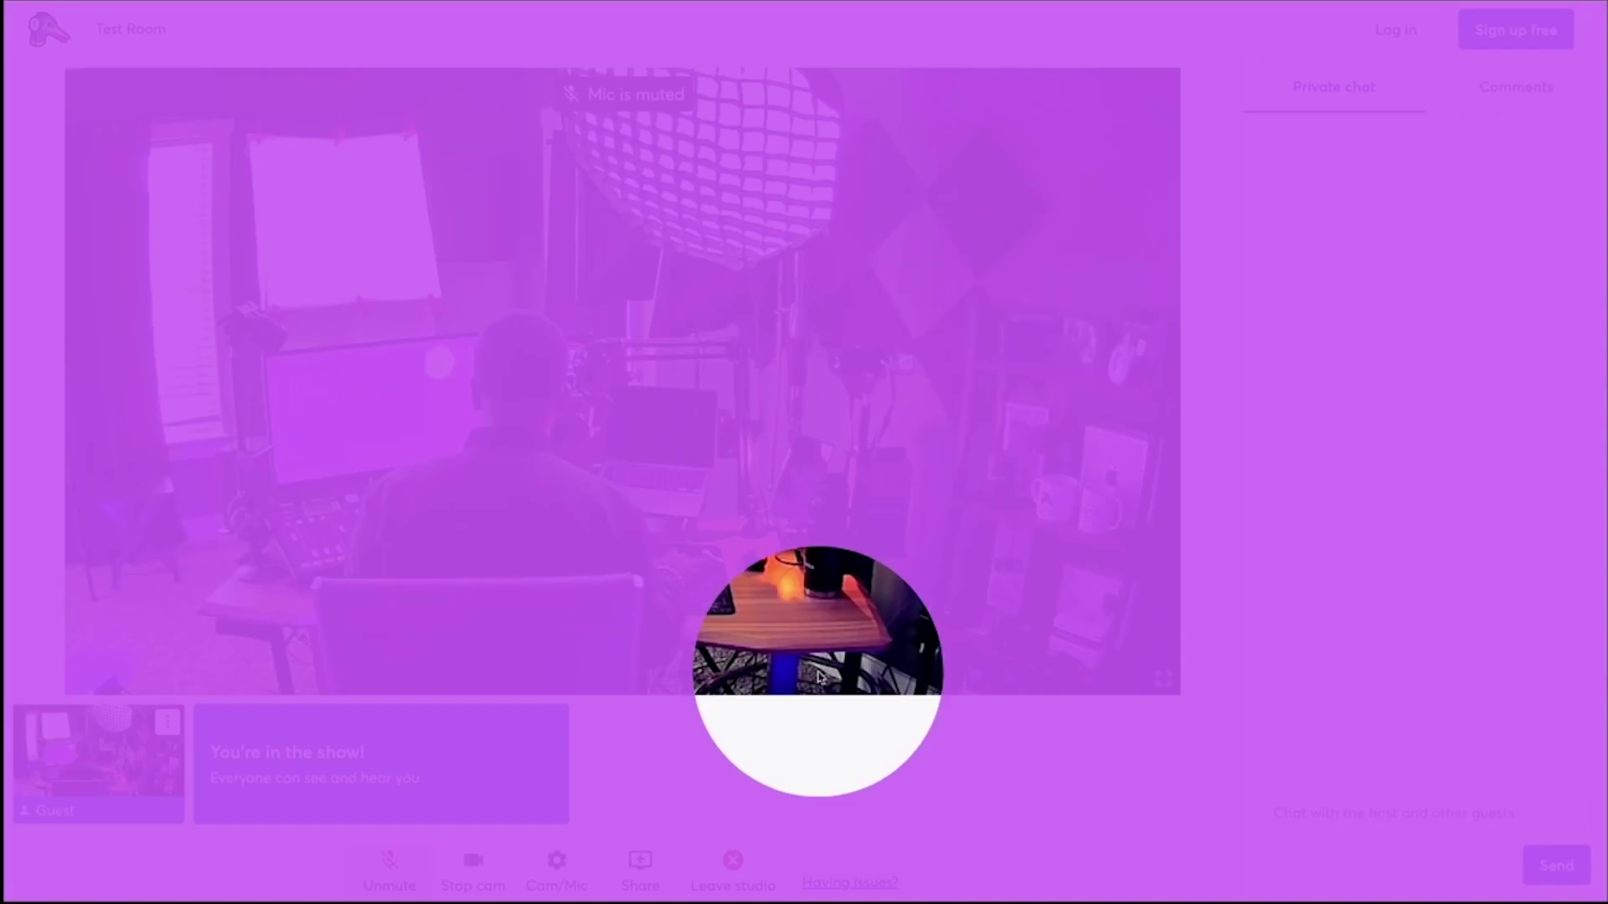
left_click(633, 772)
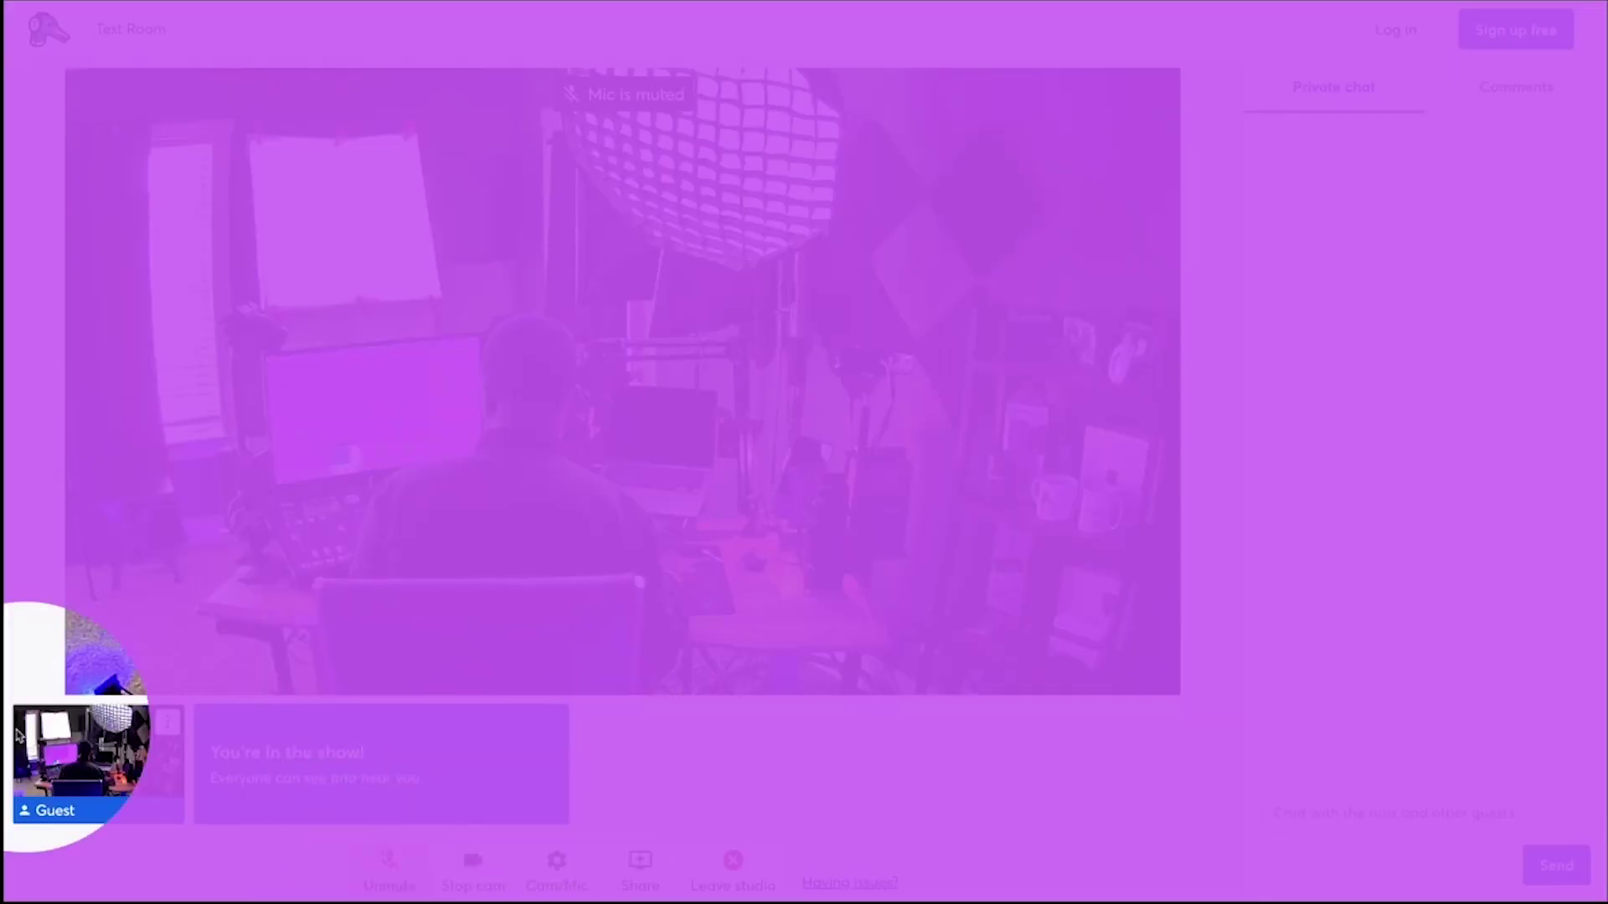
left_click(540, 761)
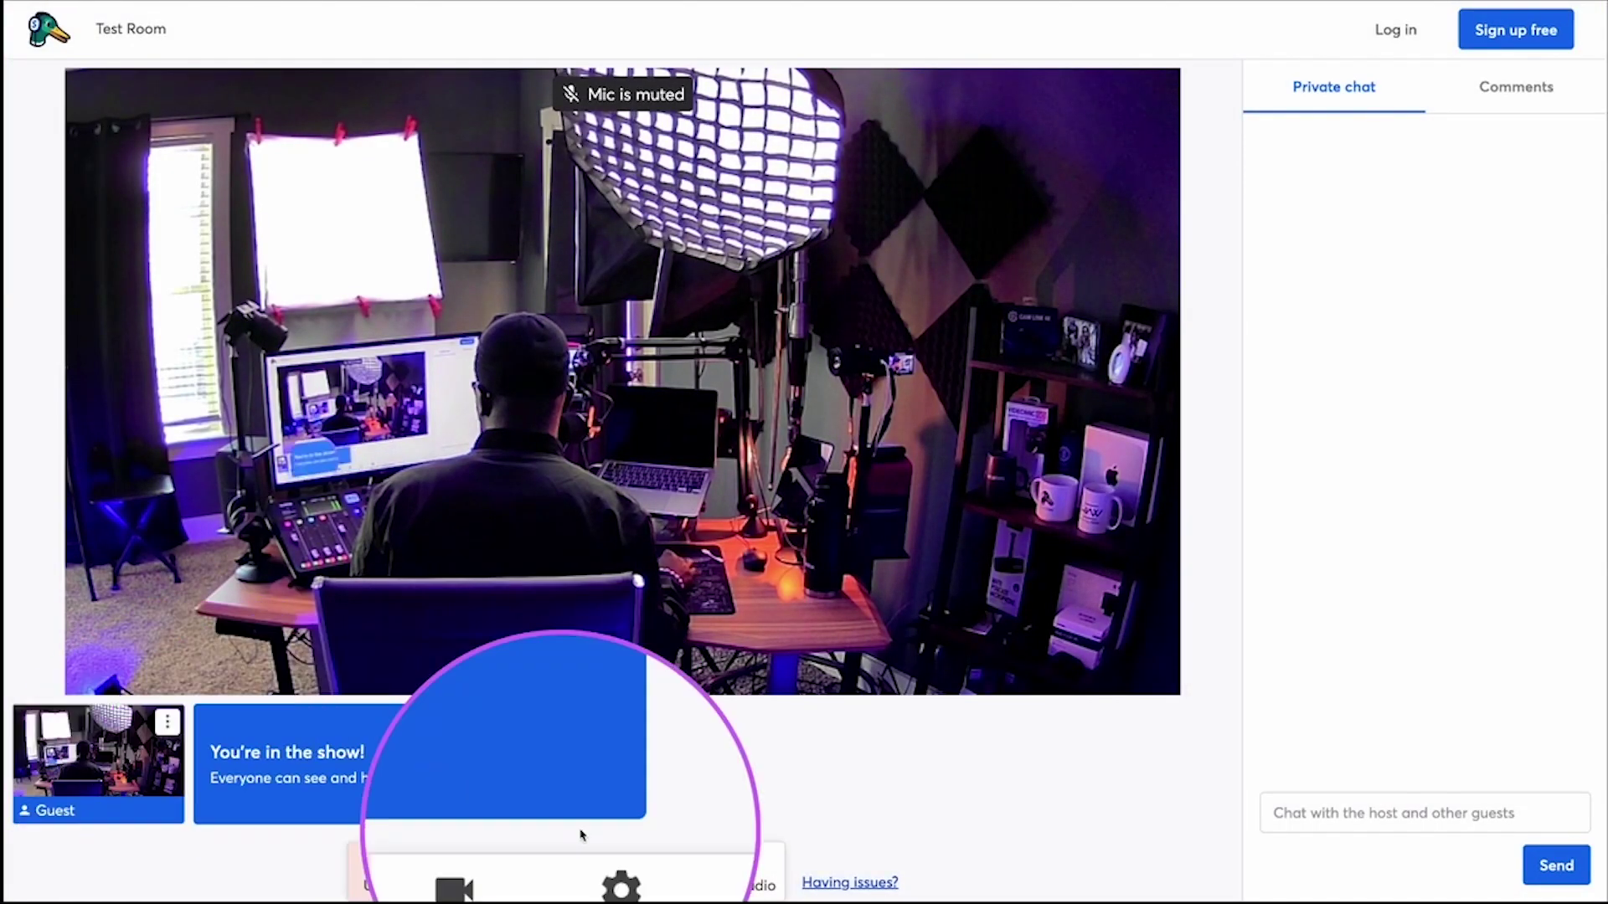
left_click(557, 866)
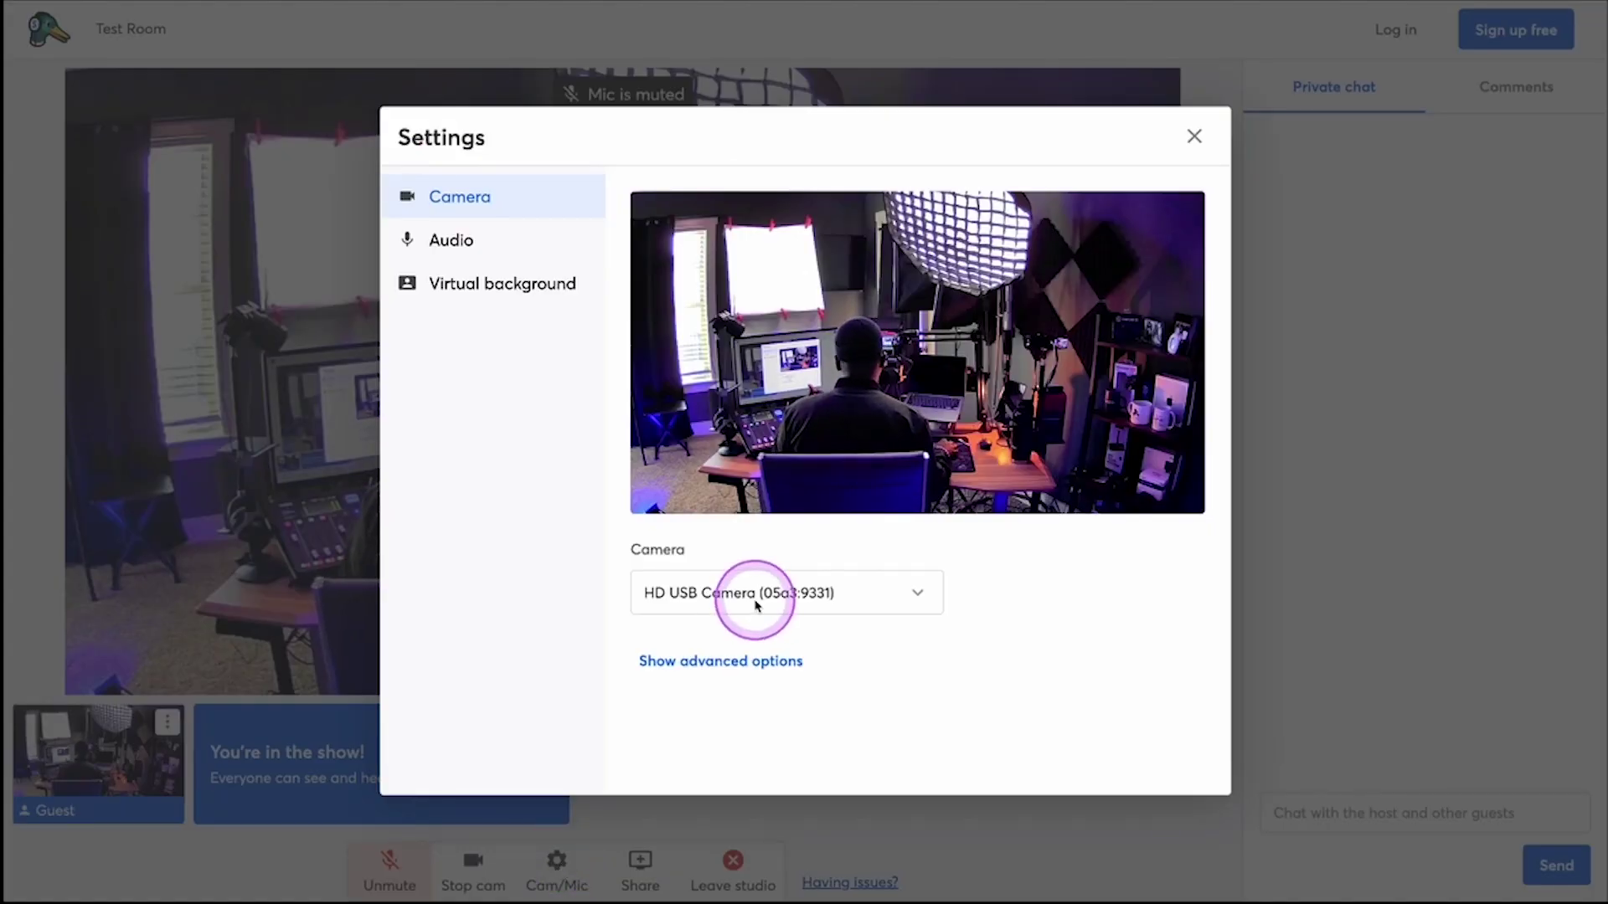
left_click(1191, 136)
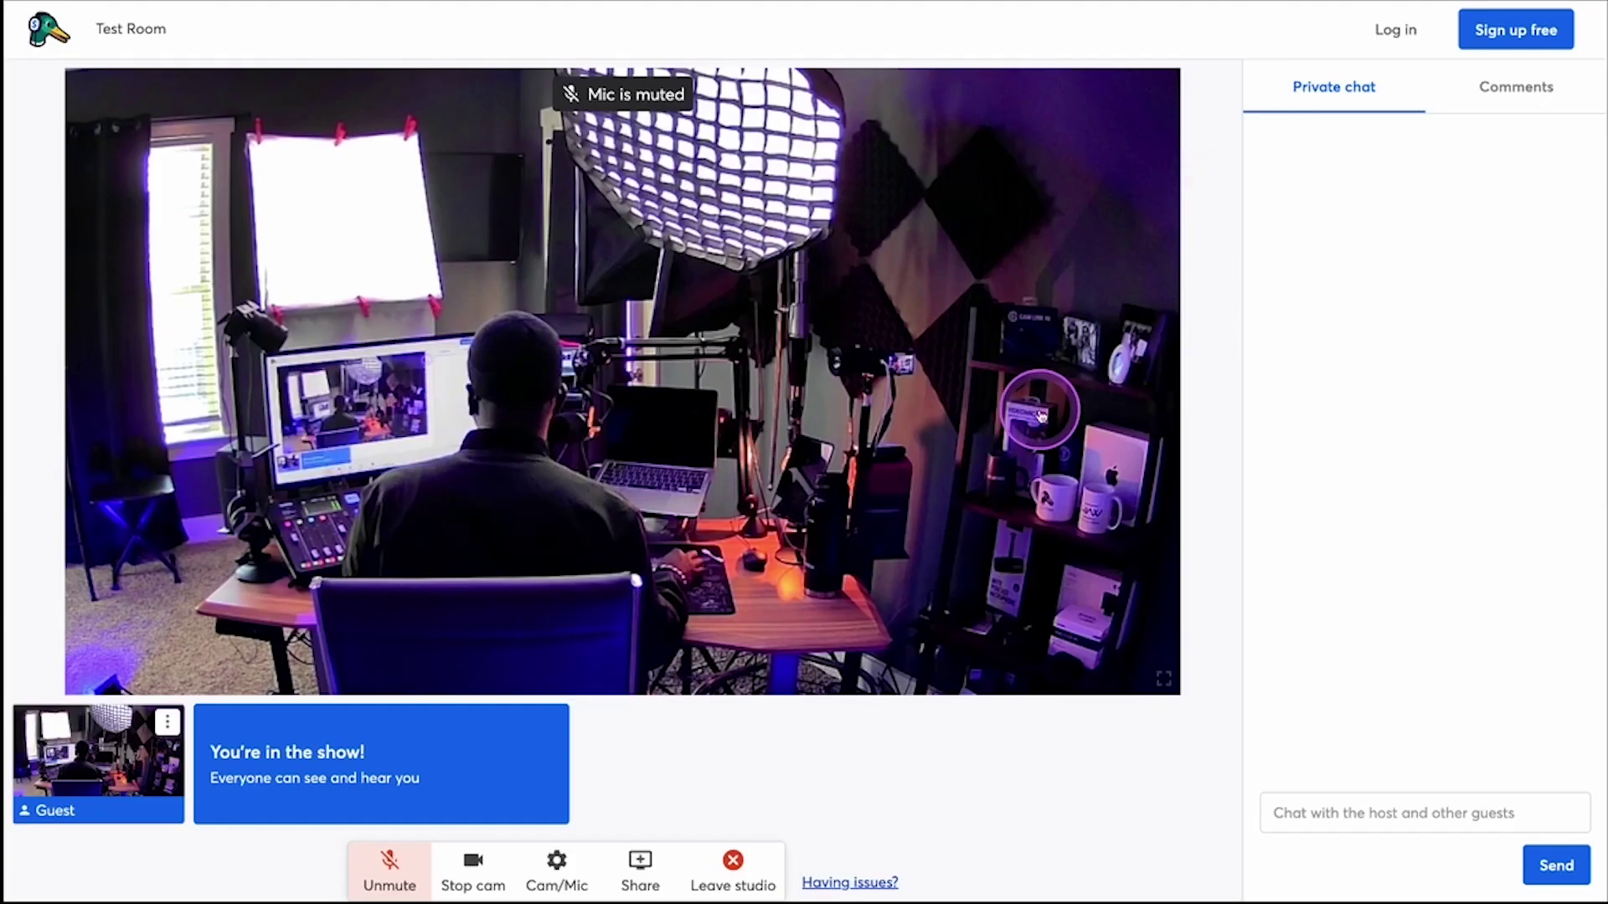
left_click(641, 866)
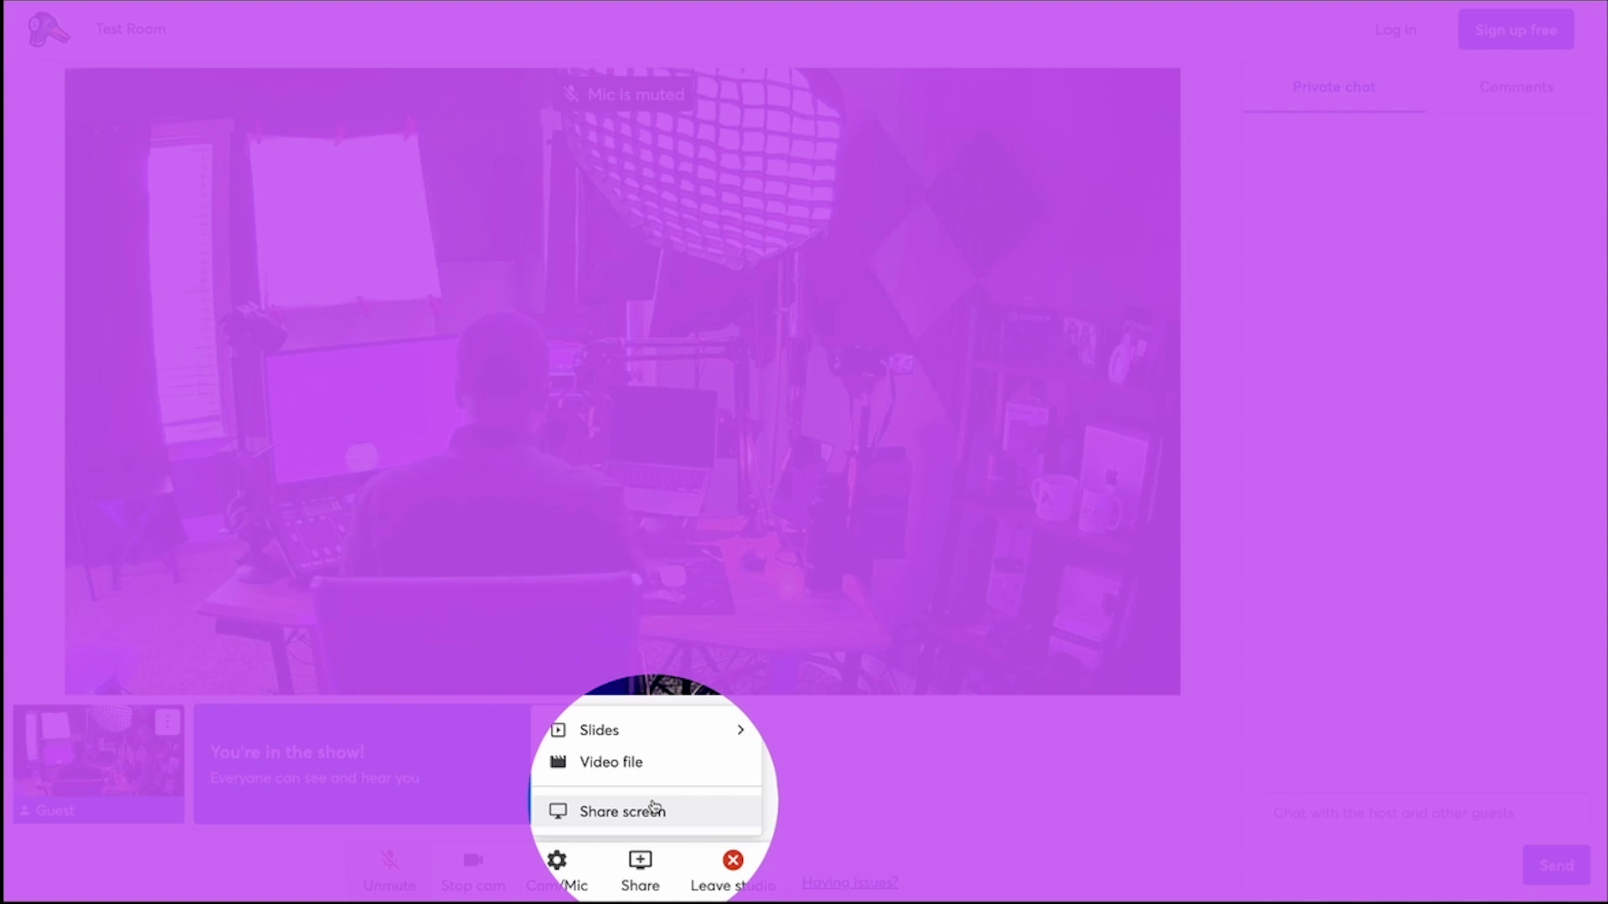
Close the guest's Share menu, leaving Share screen and Video file unused, and return to the host studio.
left_click(654, 808)
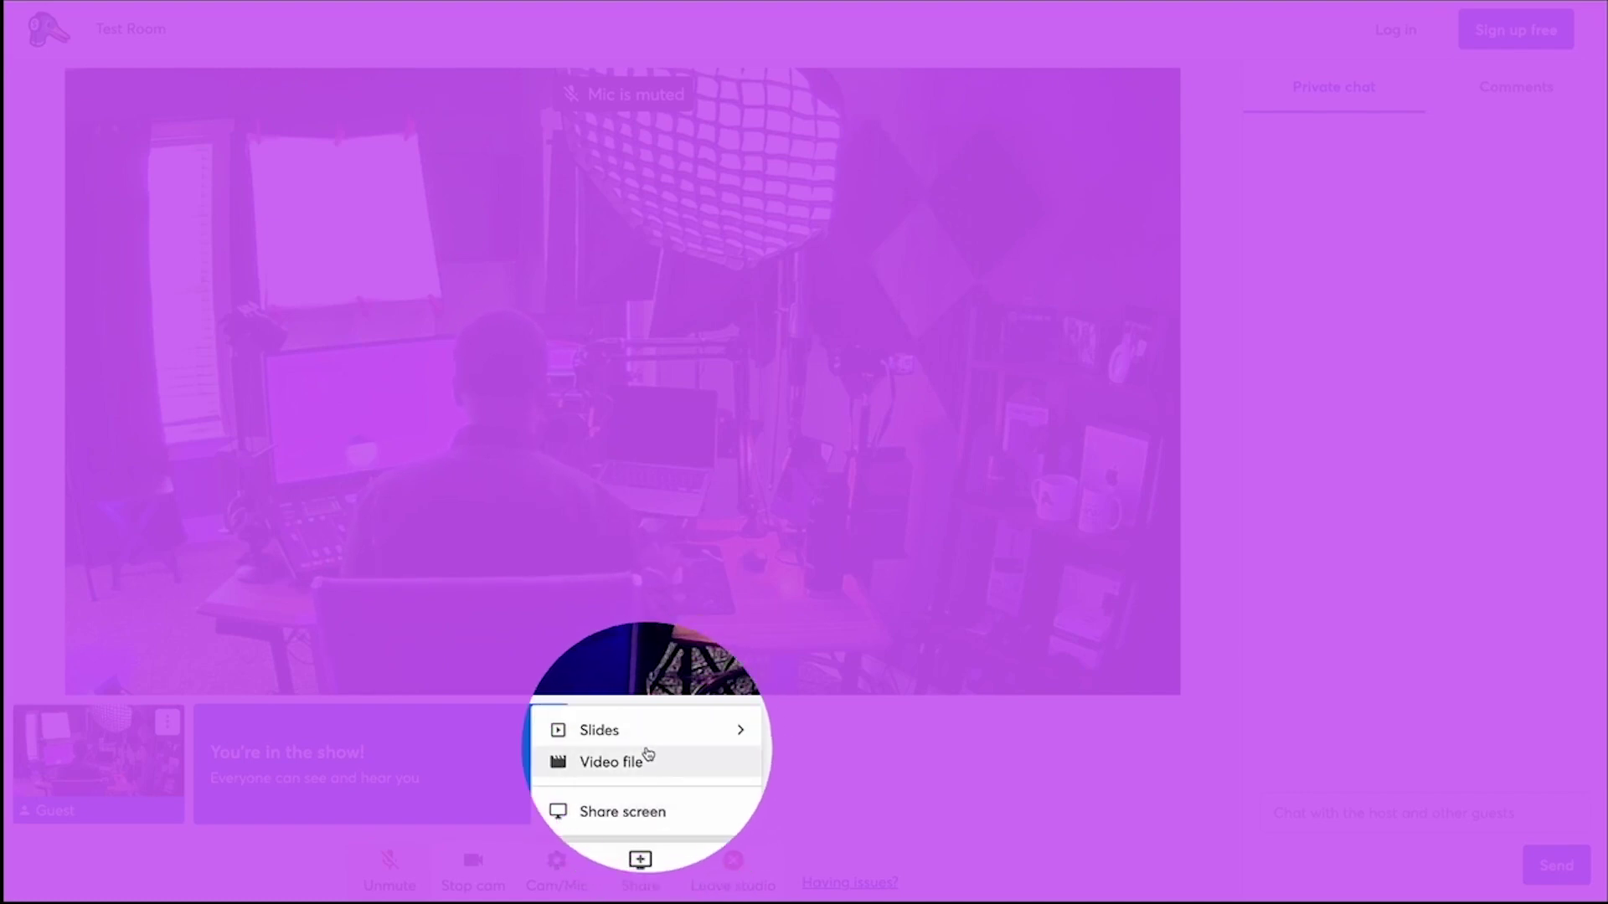
left_click(648, 755)
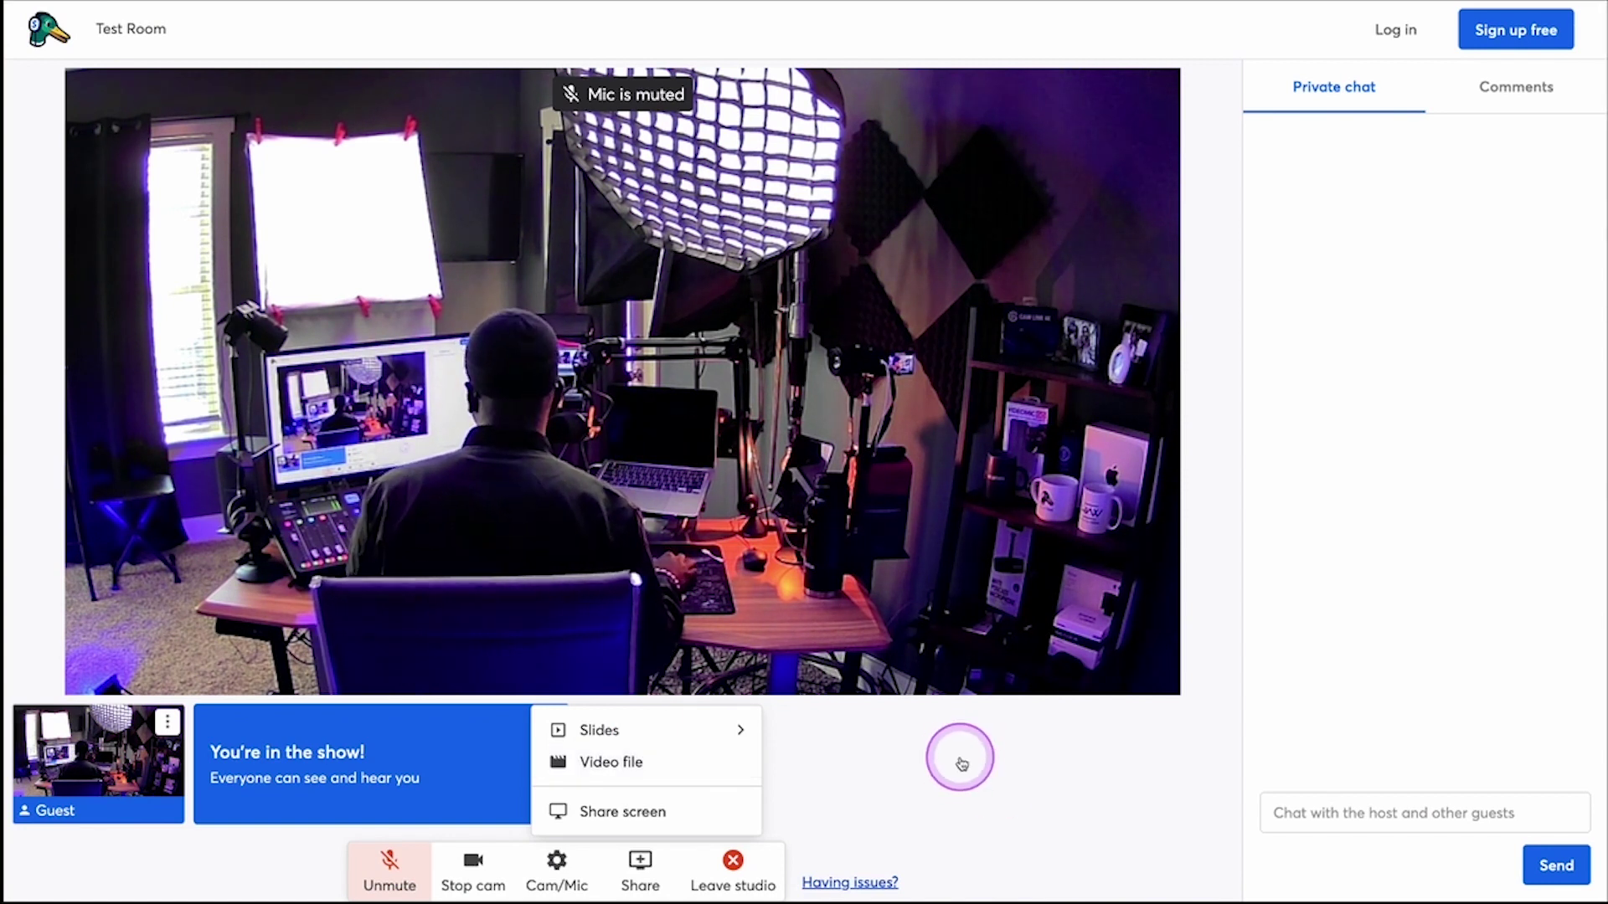
left_click(897, 761)
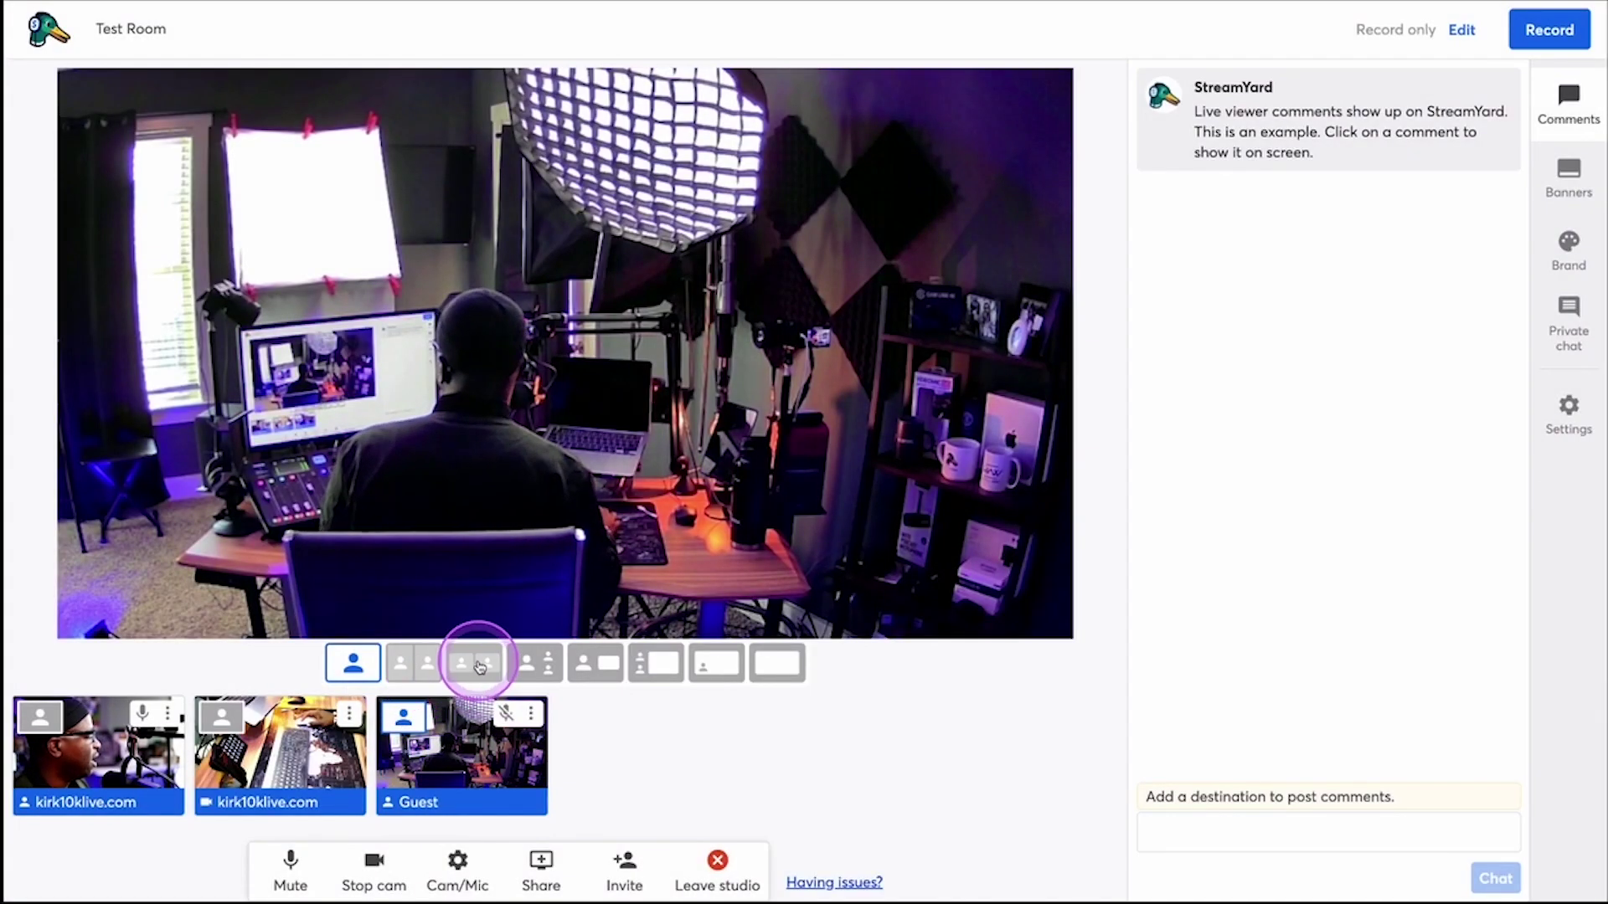
Preview all three cameras in Group layout, then solo the desk, host, desk, and finally Guest camera.
left_click(475, 664)
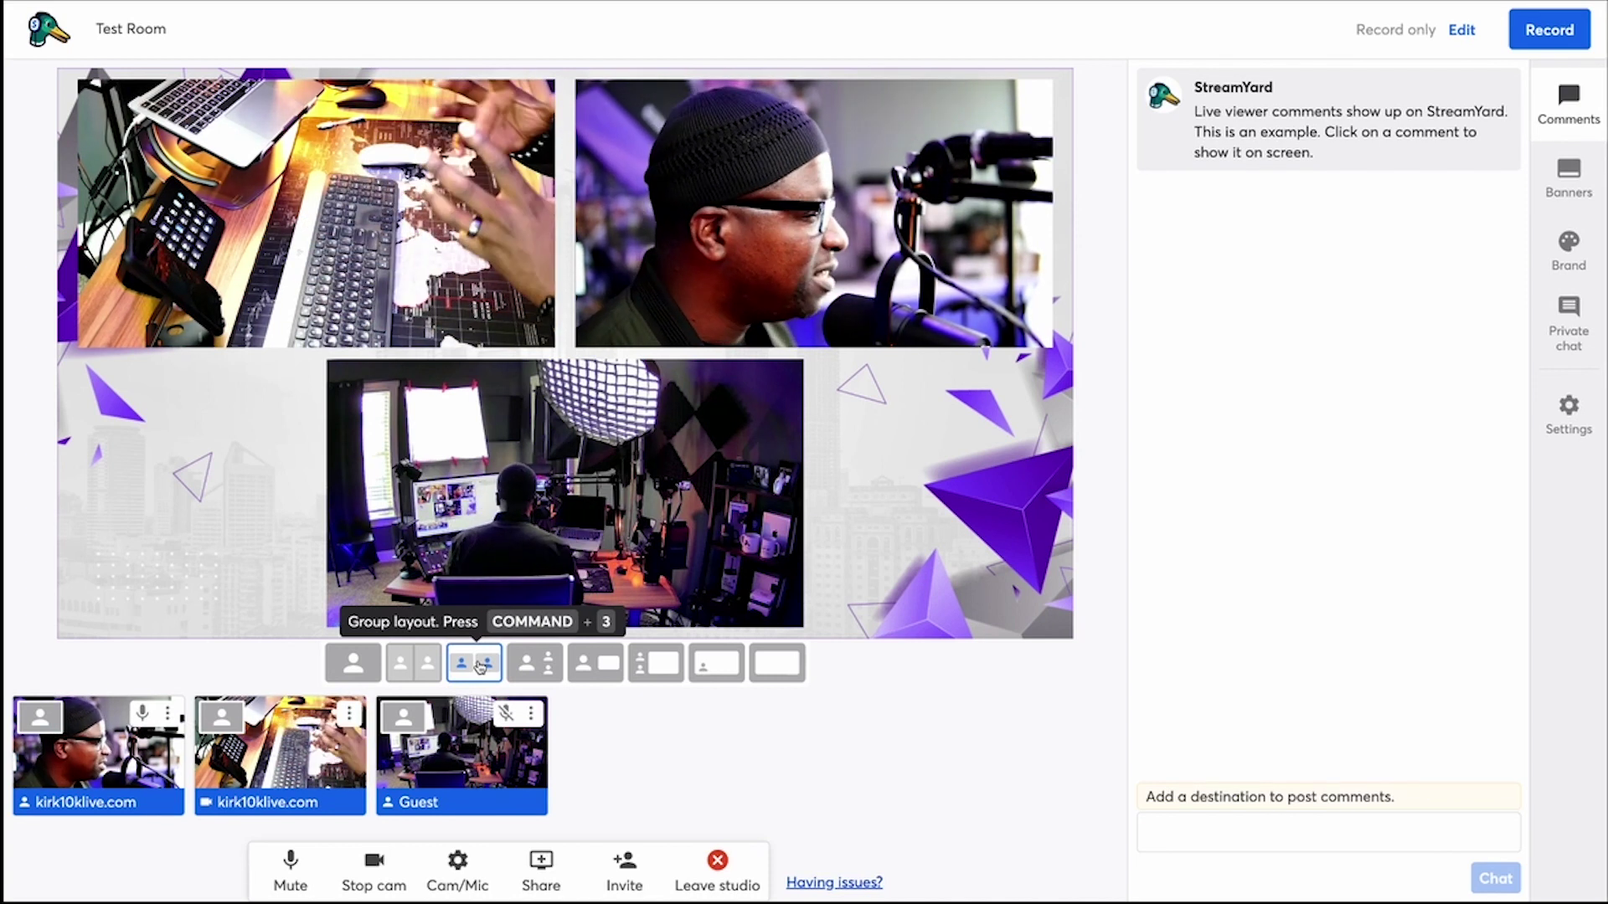
left_click(430, 705)
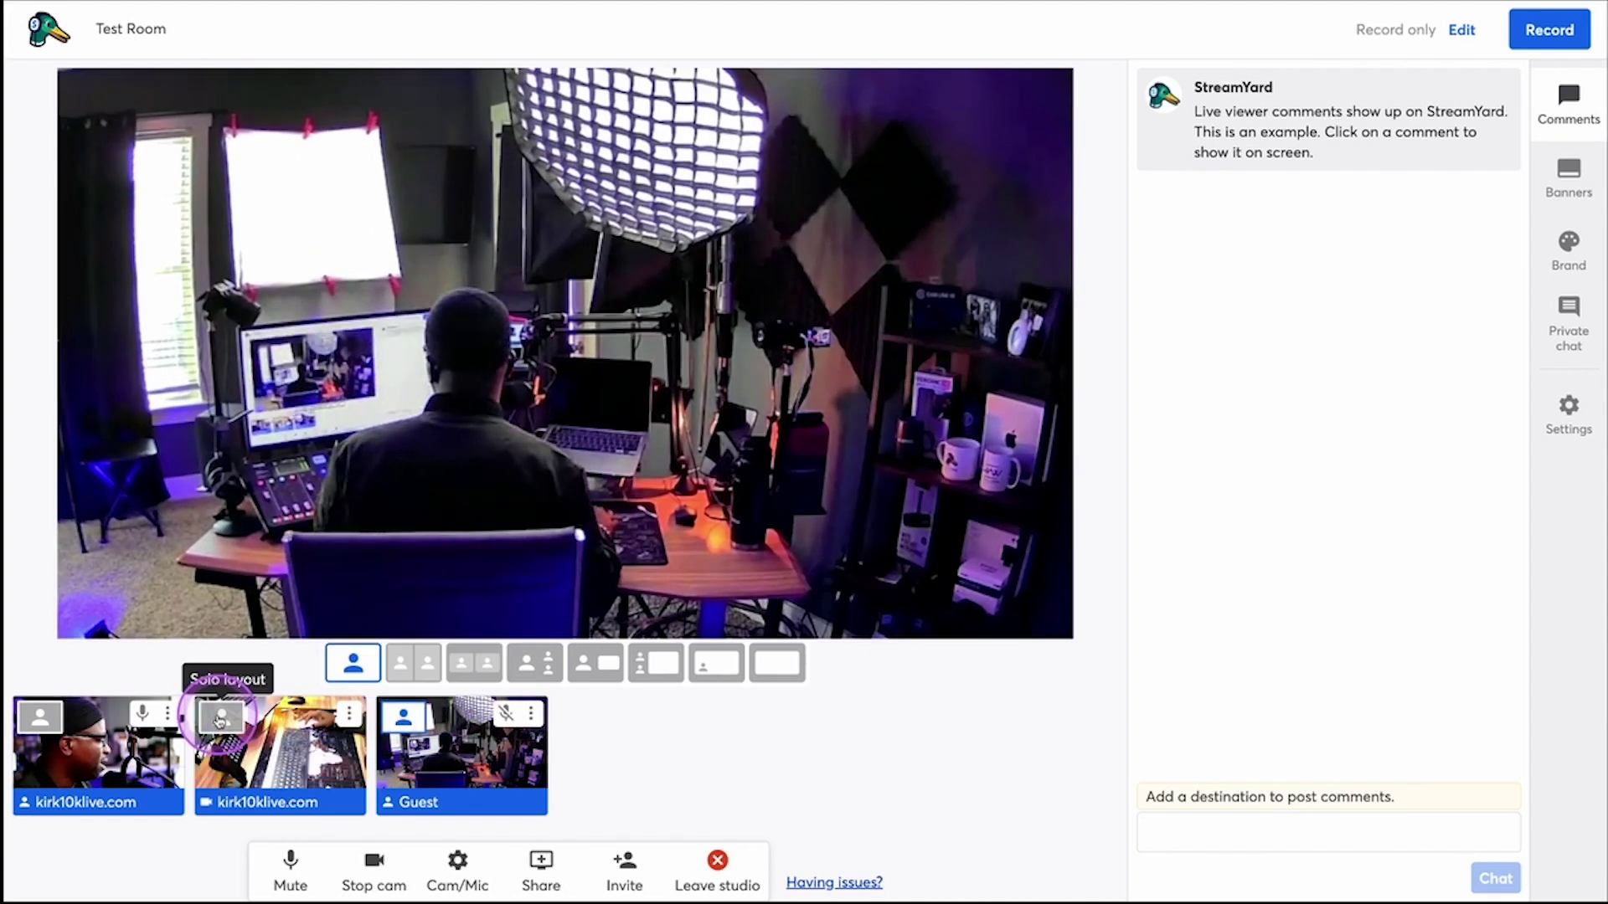
left_click(222, 716)
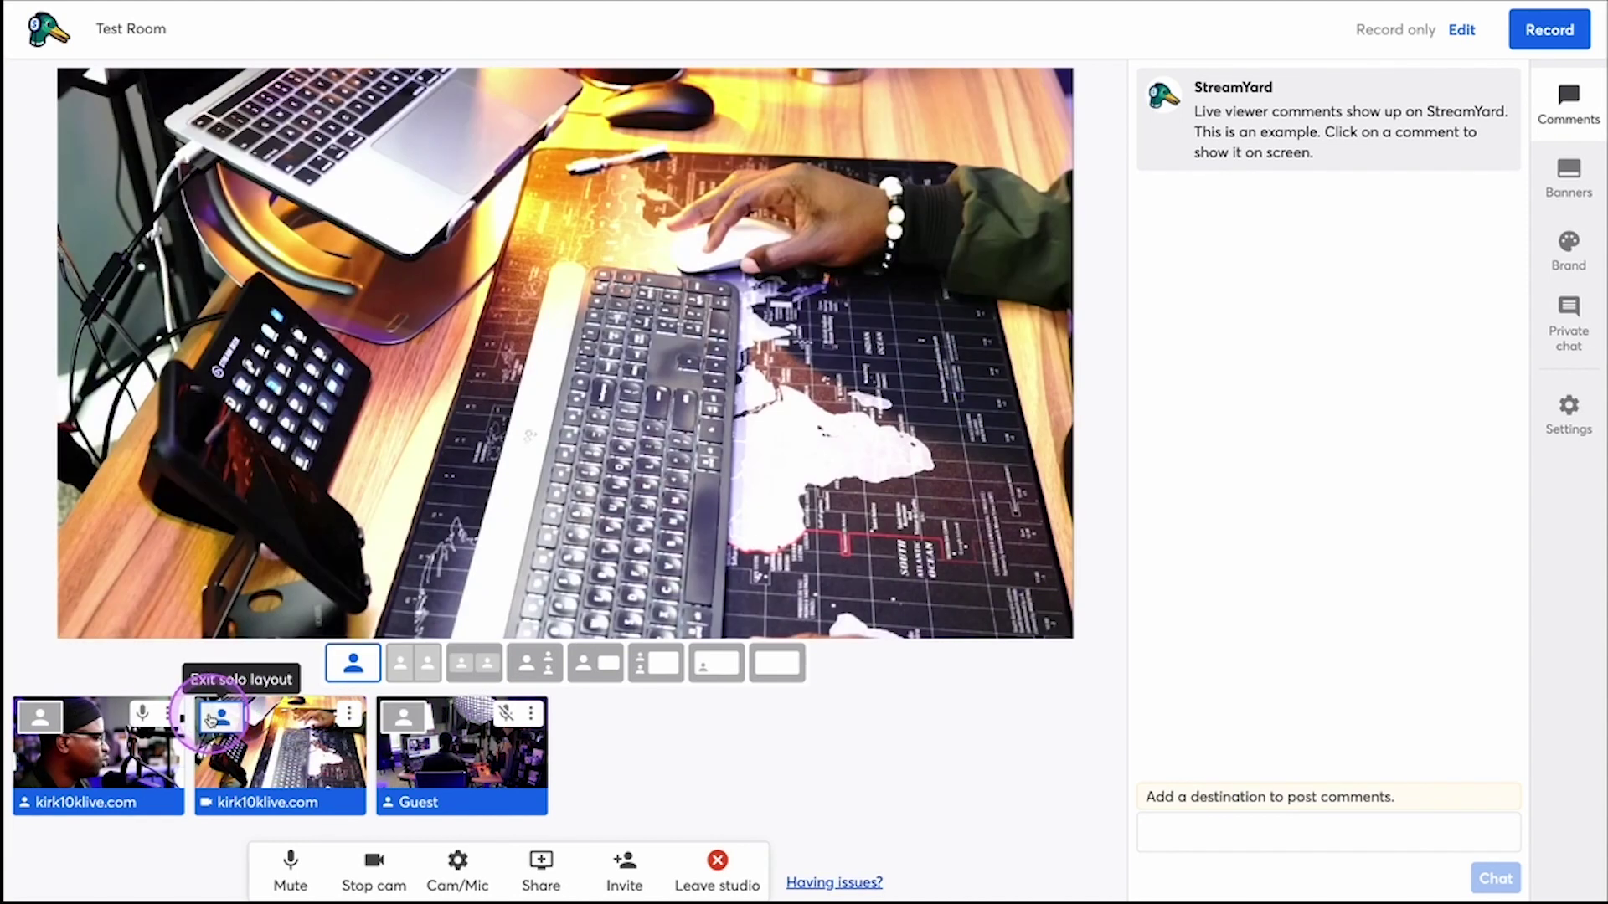
left_click(40, 717)
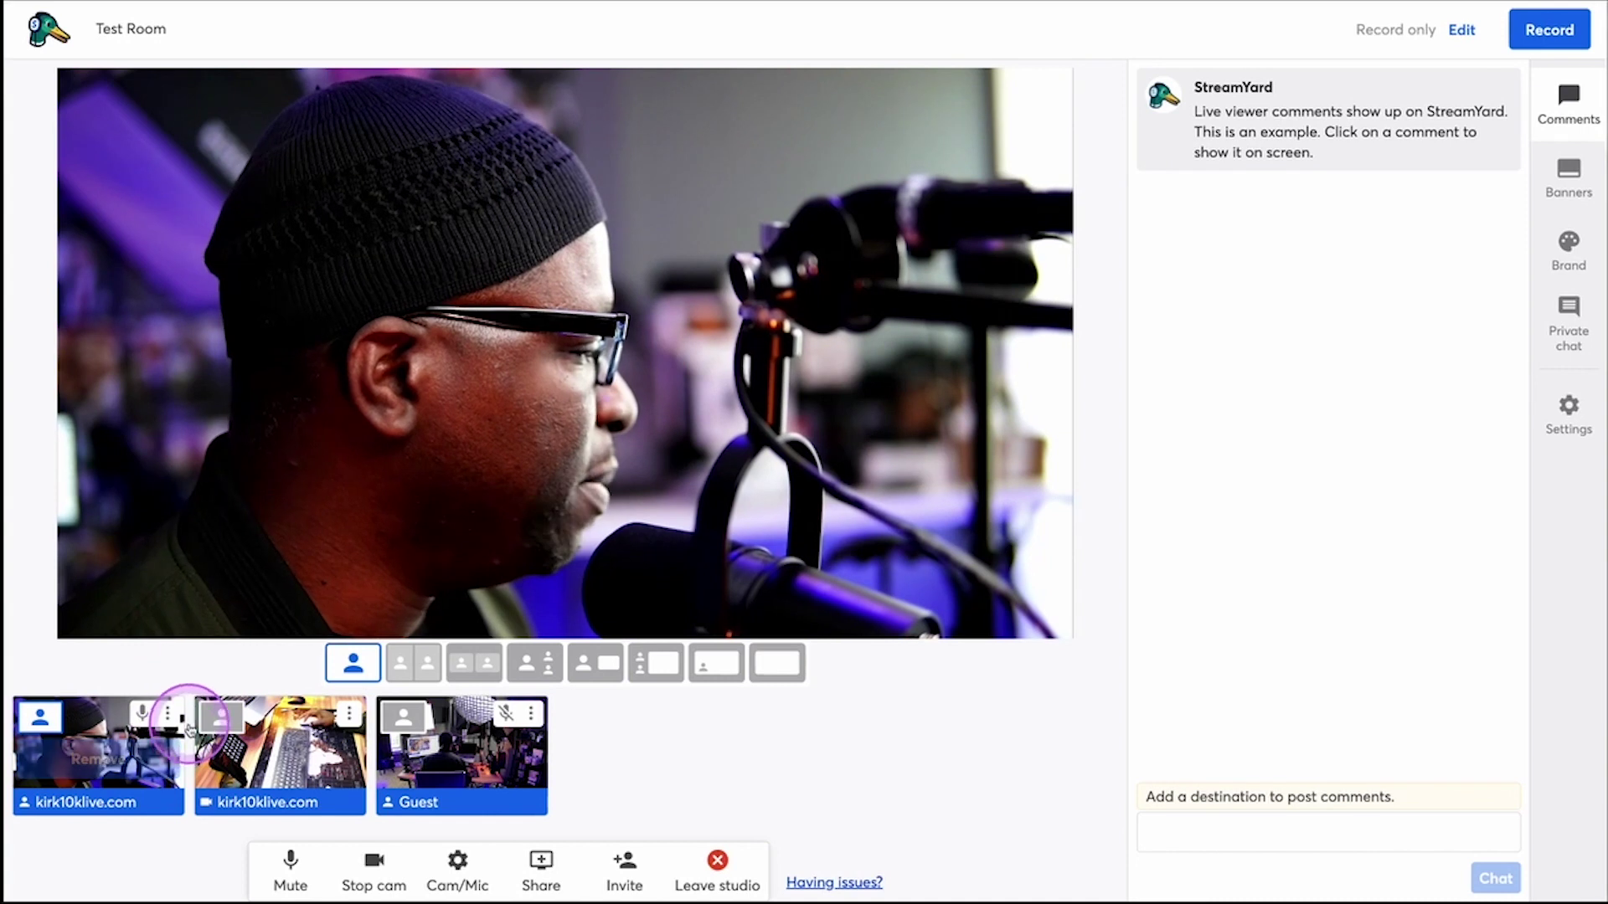
left_click(219, 717)
left_click(401, 717)
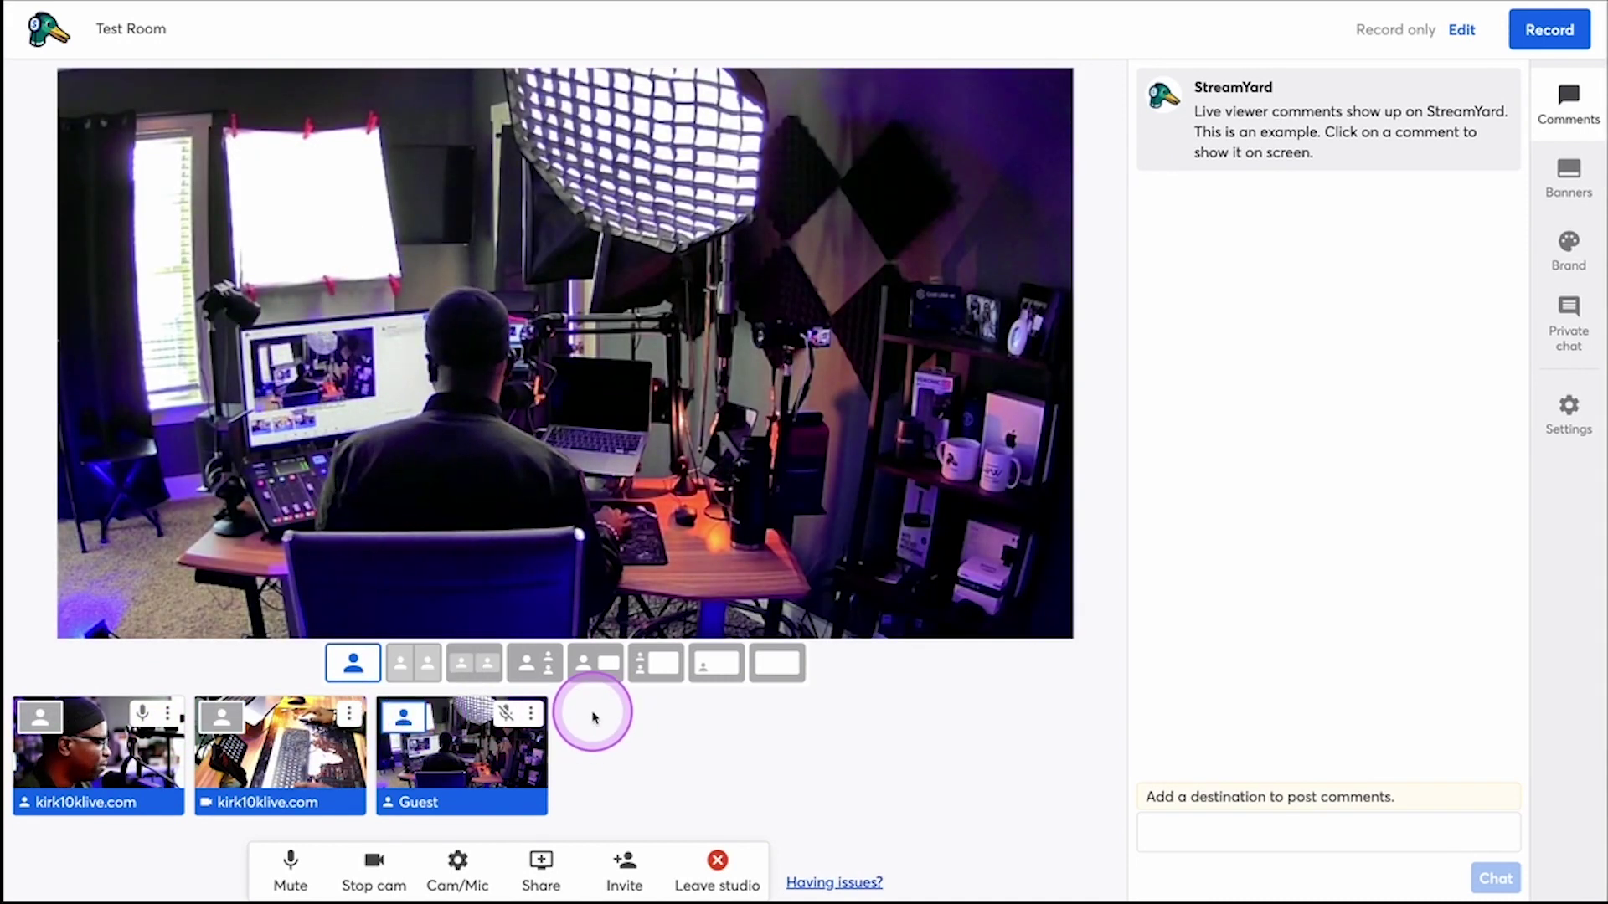
Switch to Spotlight layout and drag the host close-up camera into the large main spot.
left_click(533, 663)
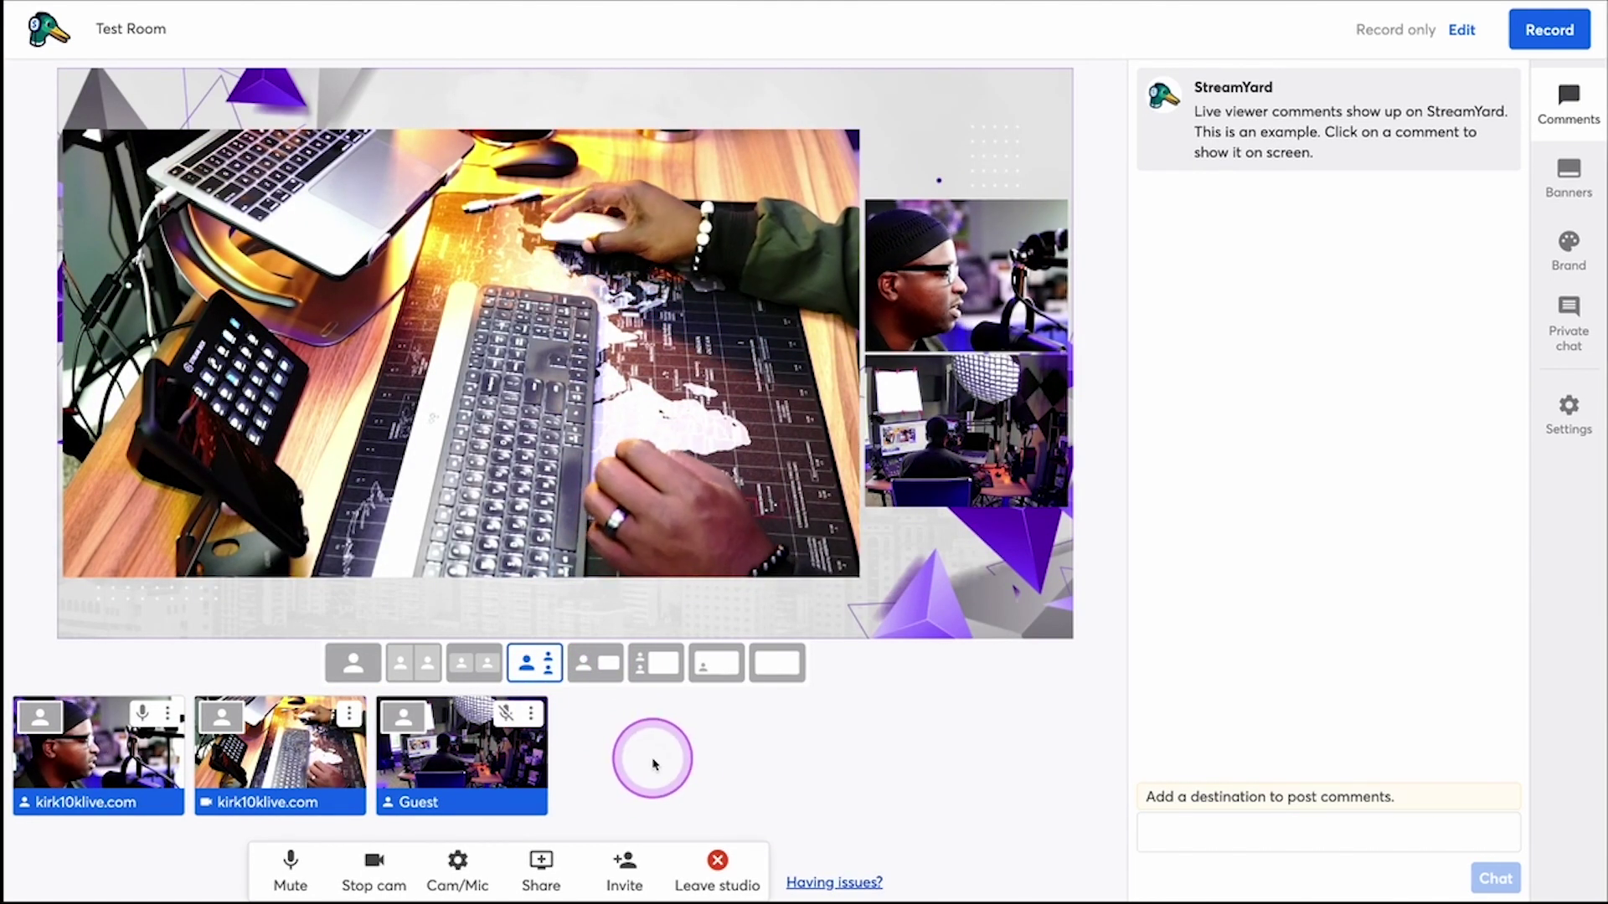
left_click(893, 520)
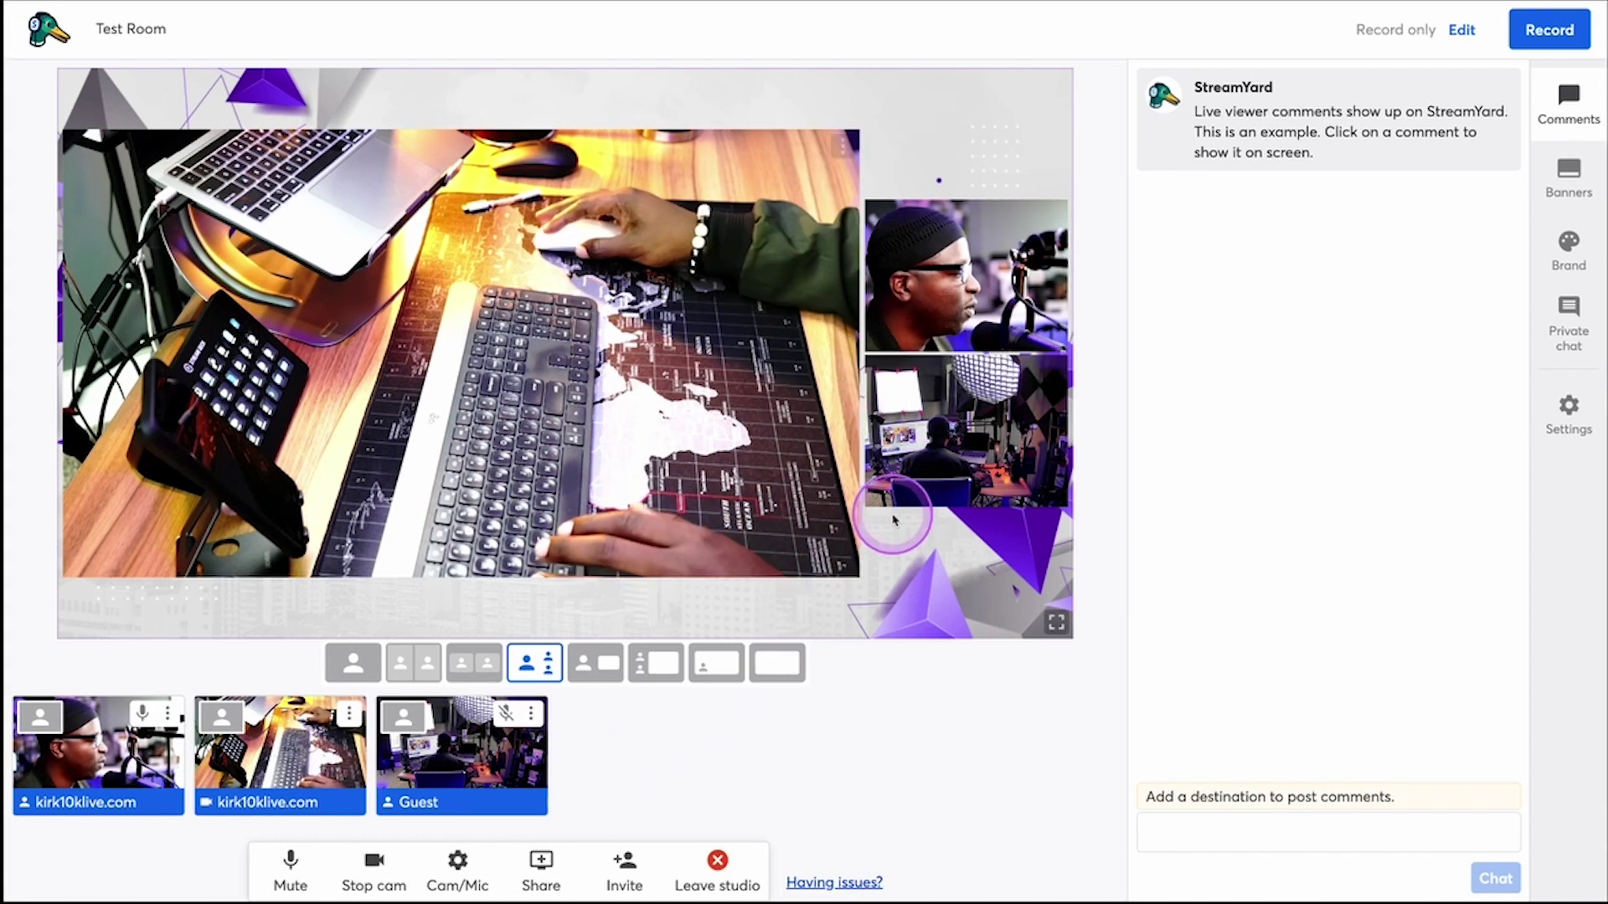
left_click_drag(965, 422, 703, 395)
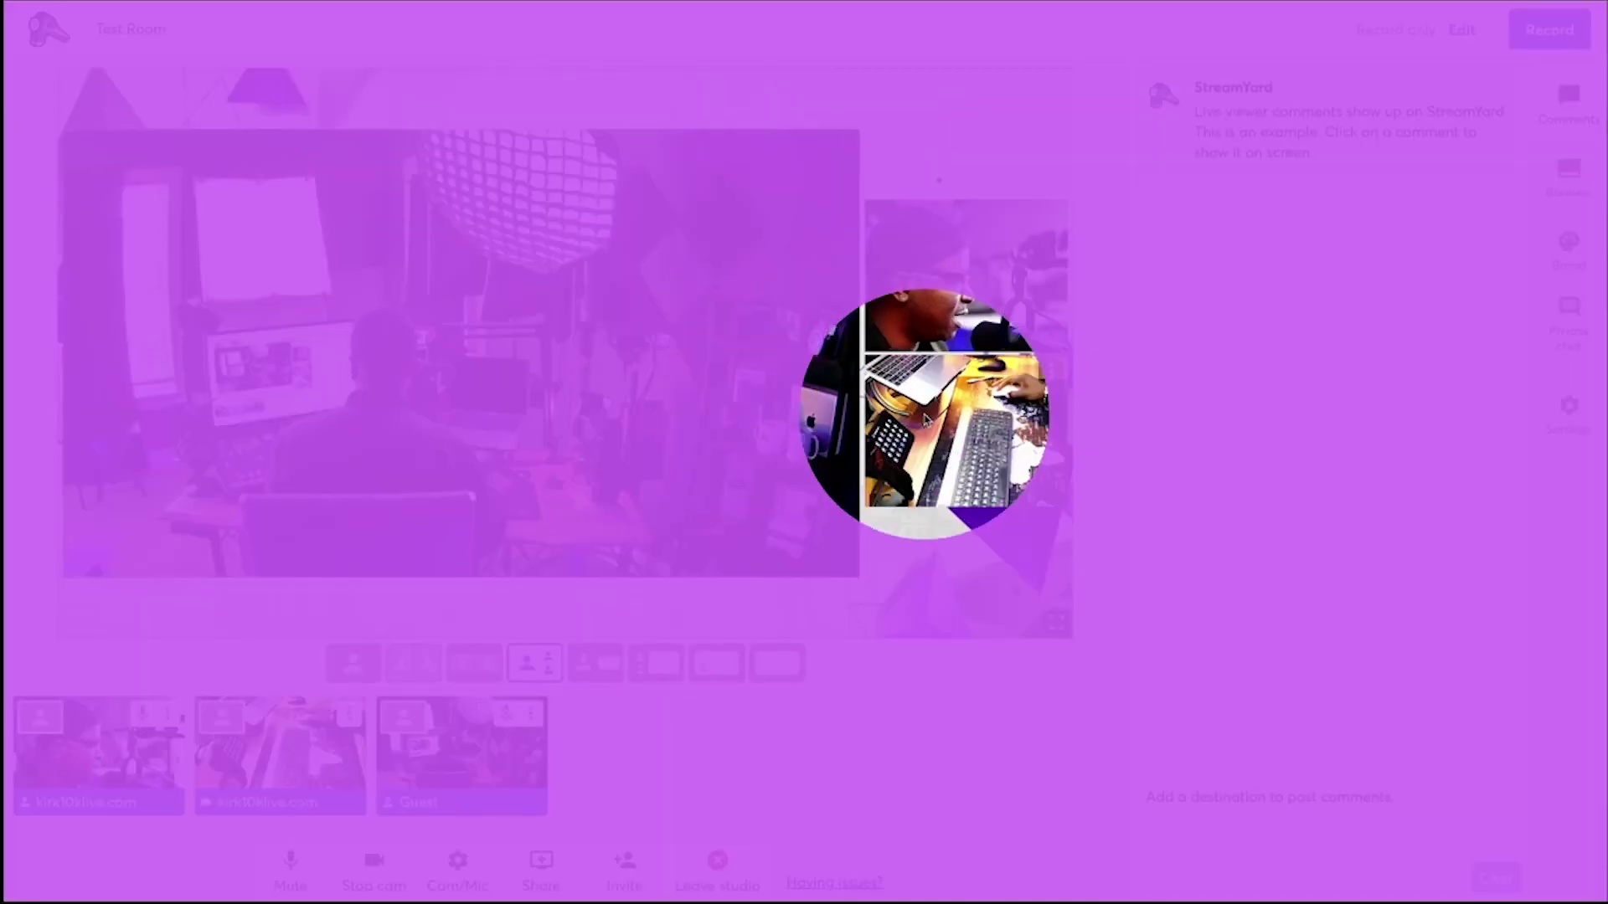
left_click(973, 429)
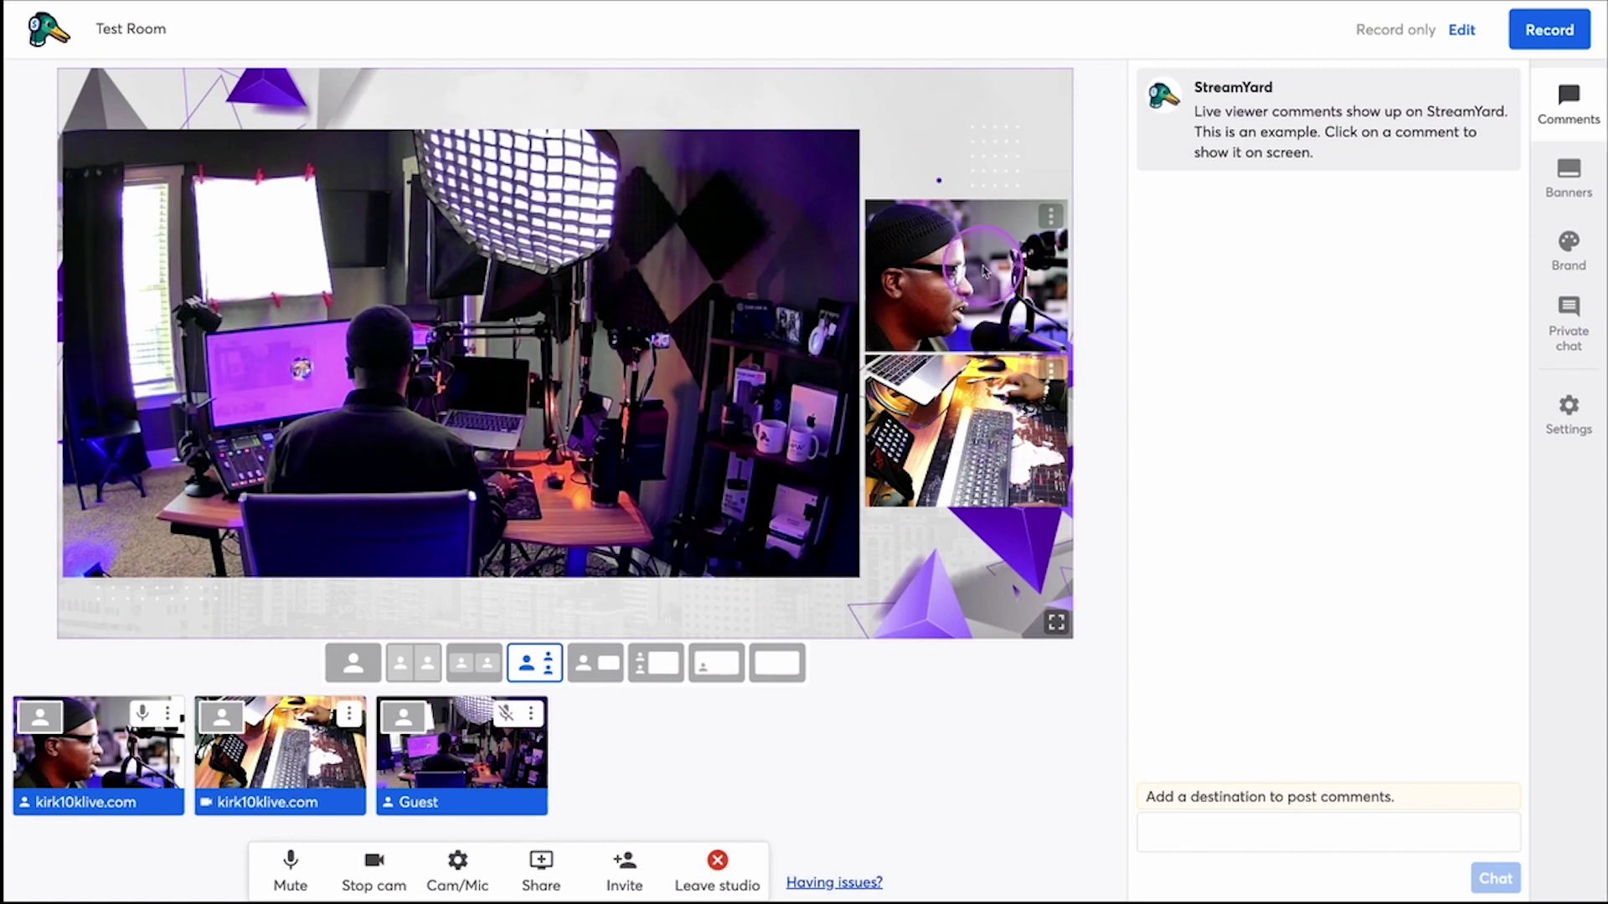
left_click_drag(984, 270, 502, 360)
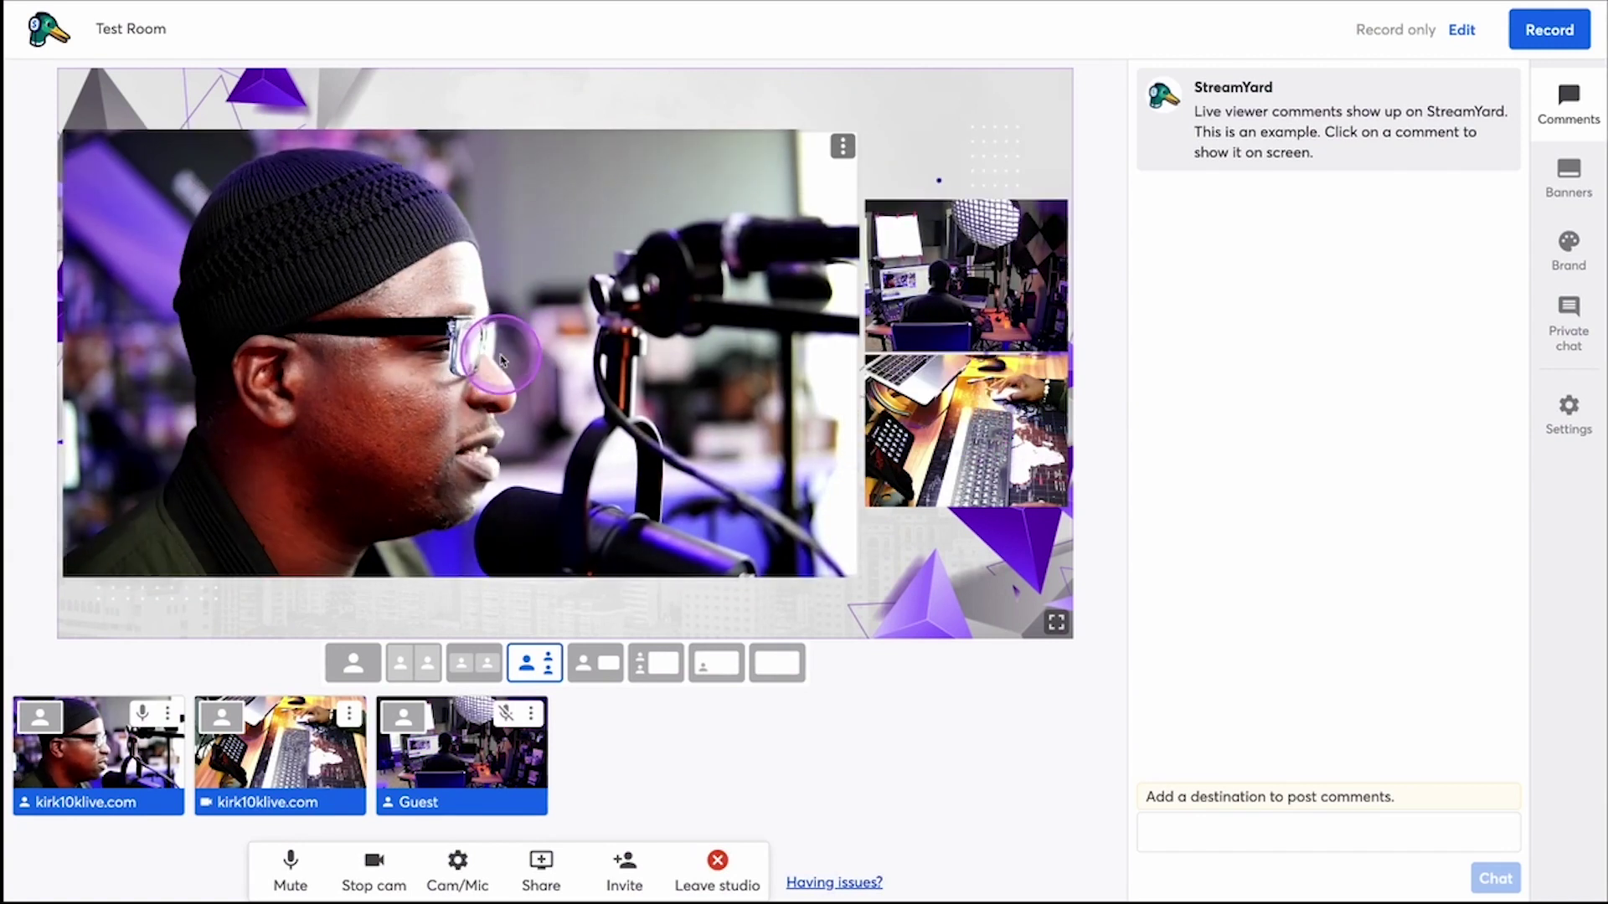